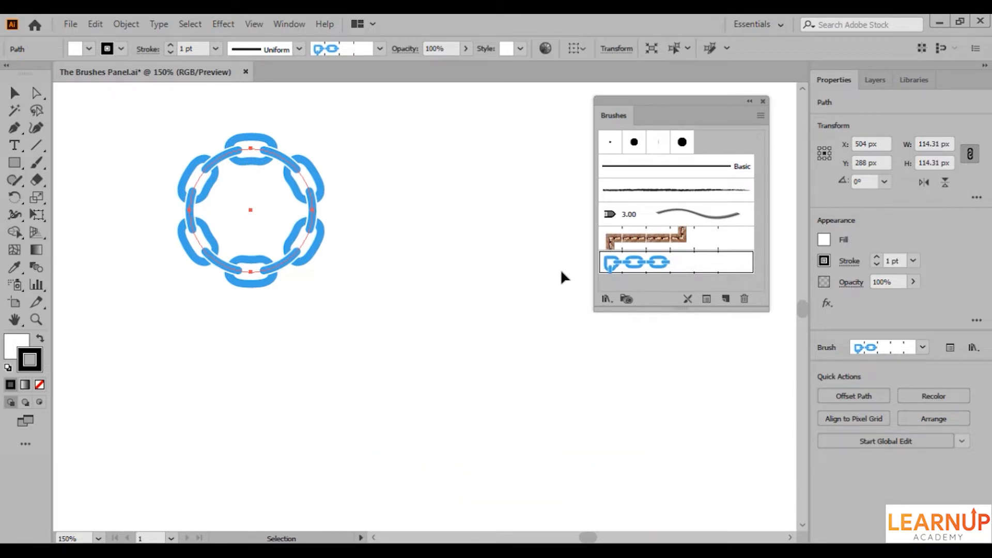
Check where the Brushes panel is listed and look over the available brush library categories.
left_click(292, 25)
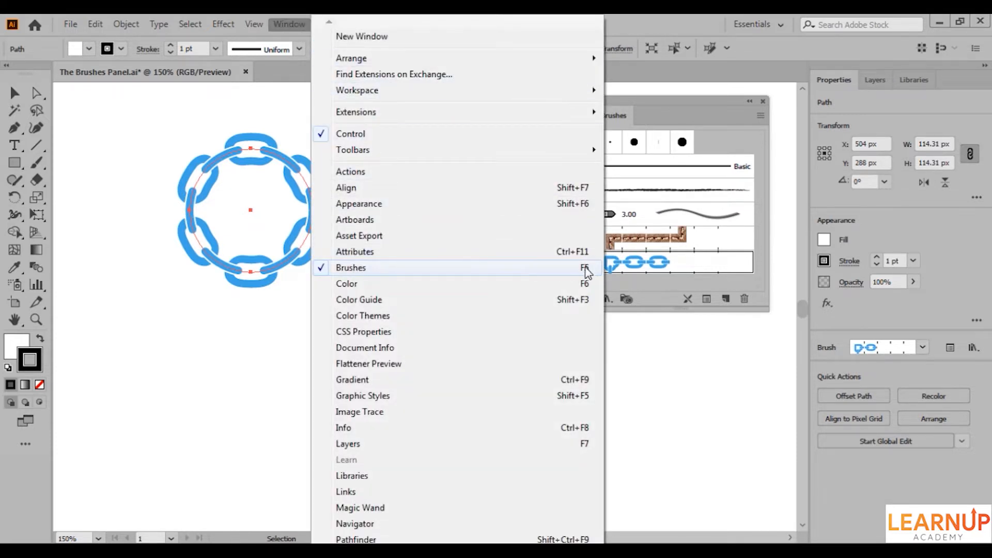
left_click(639, 268)
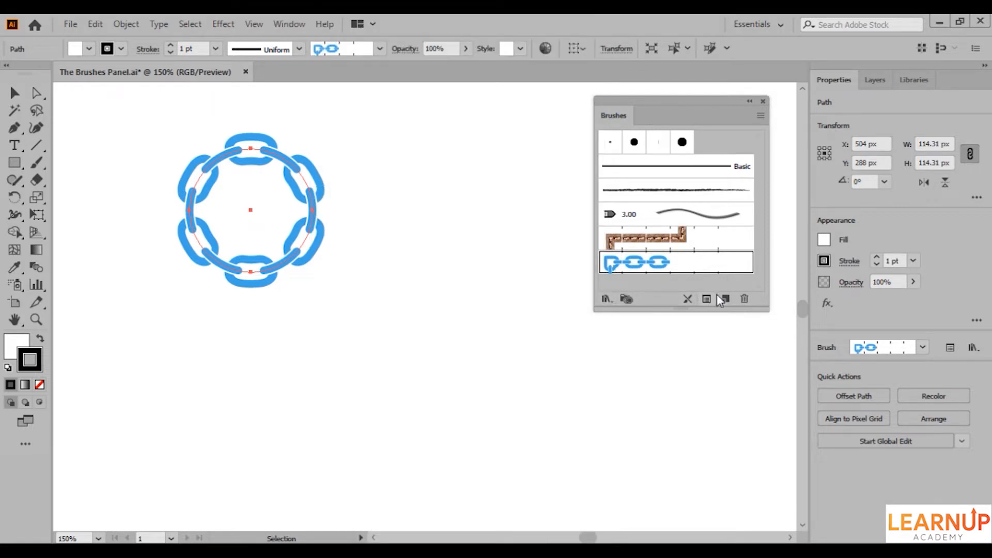
left_click(606, 300)
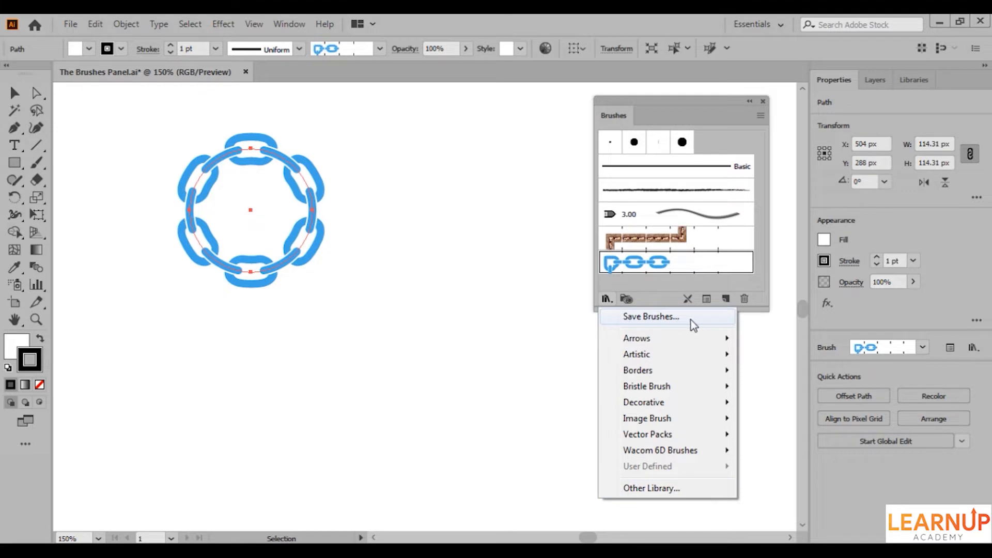
left_click(684, 268)
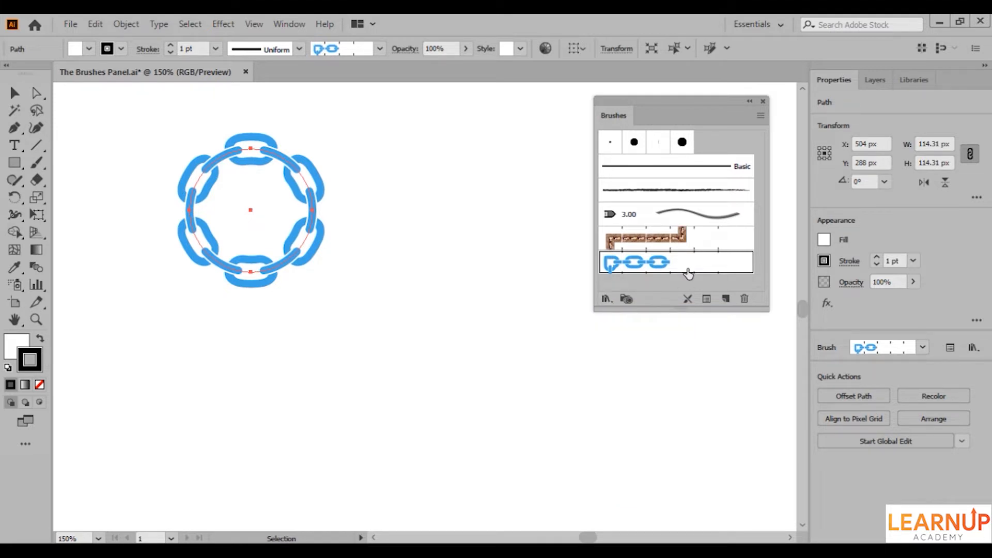
Review the options of the blue chain pattern brush and close them without changes.
left_click(760, 115)
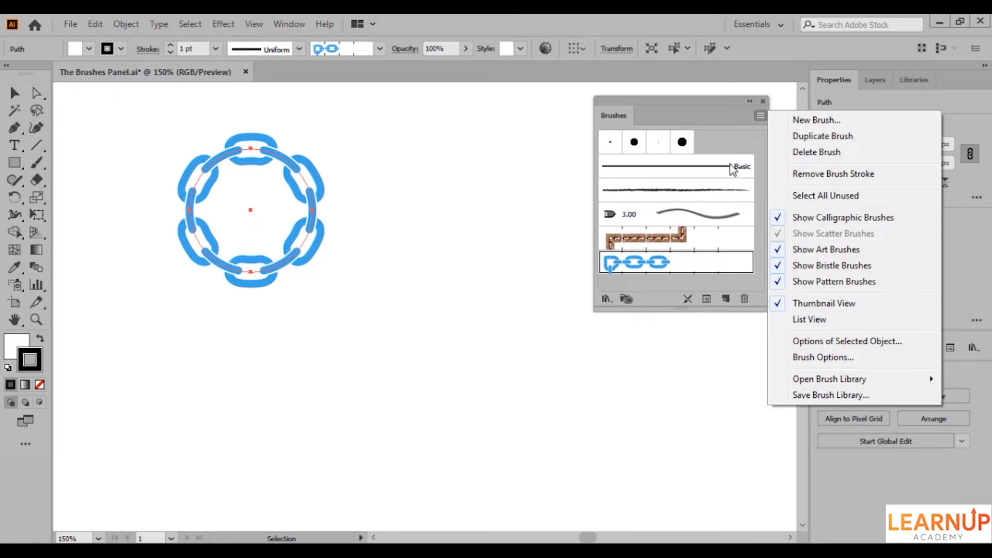
left_click(832, 357)
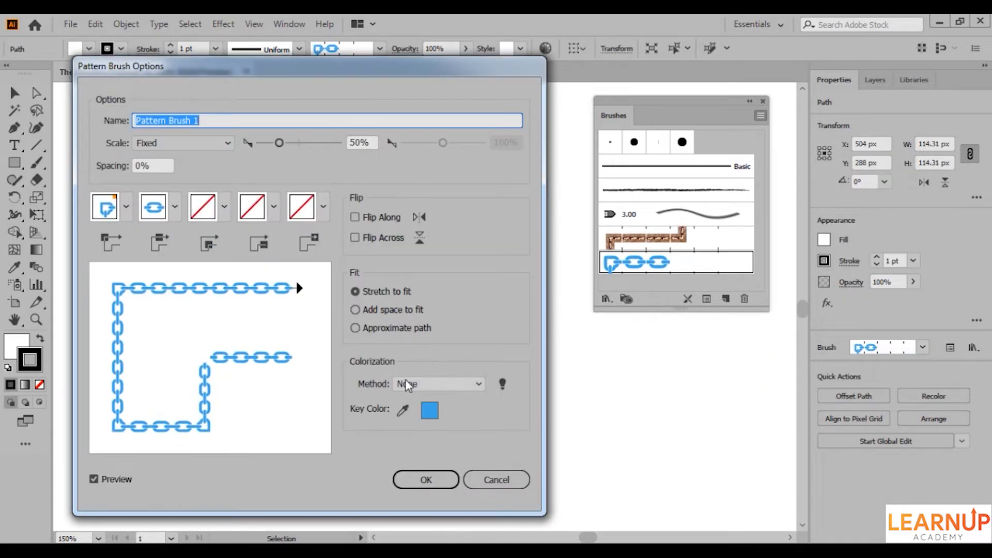
left_click(493, 478)
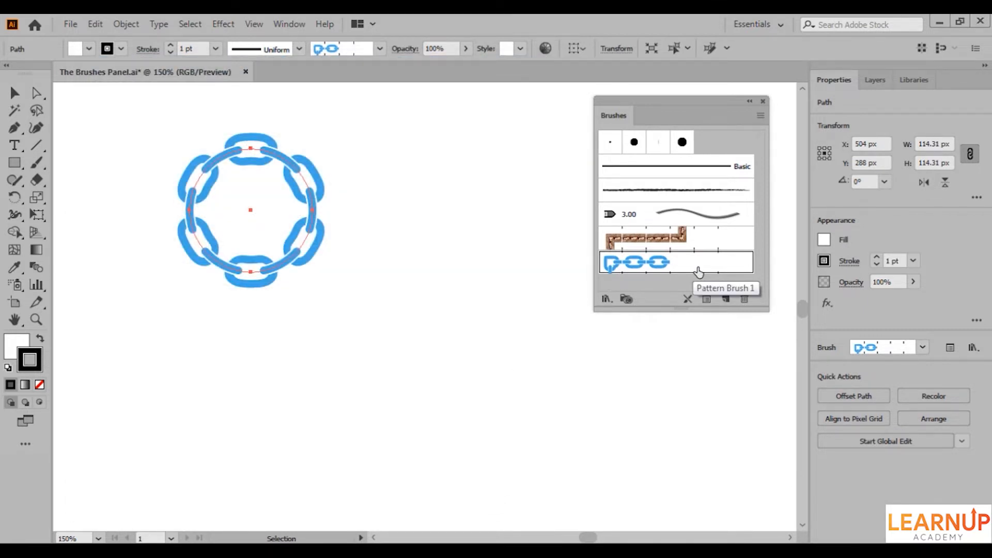
Open the stroke options of the selected chain circle and reduce its pattern brush scale.
left_click(758, 118)
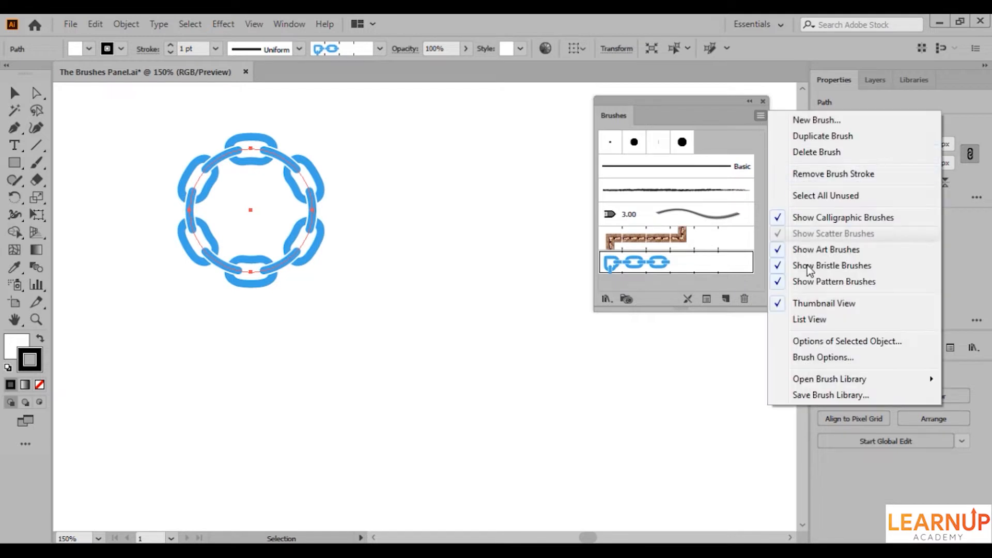
left_click(817, 341)
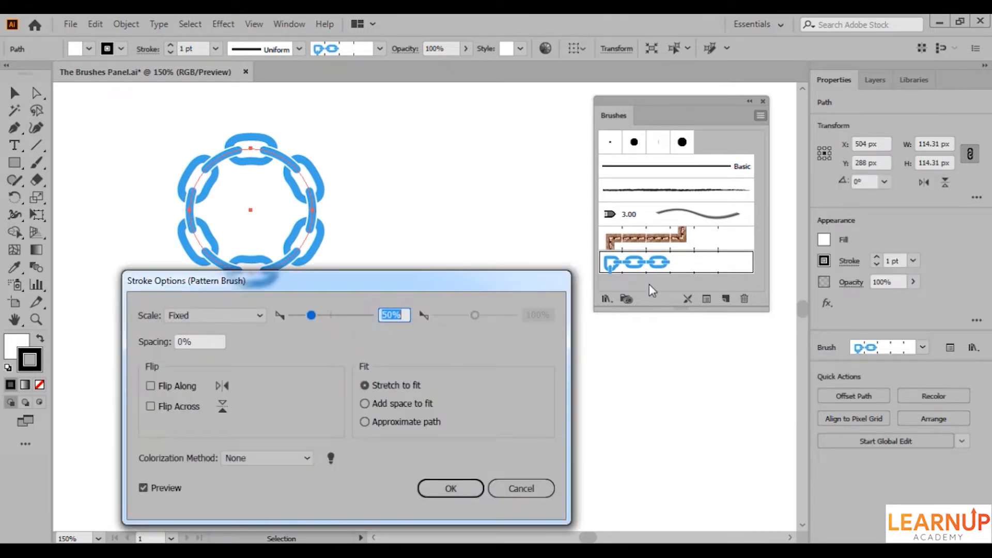
left_click_drag(472, 287, 452, 285)
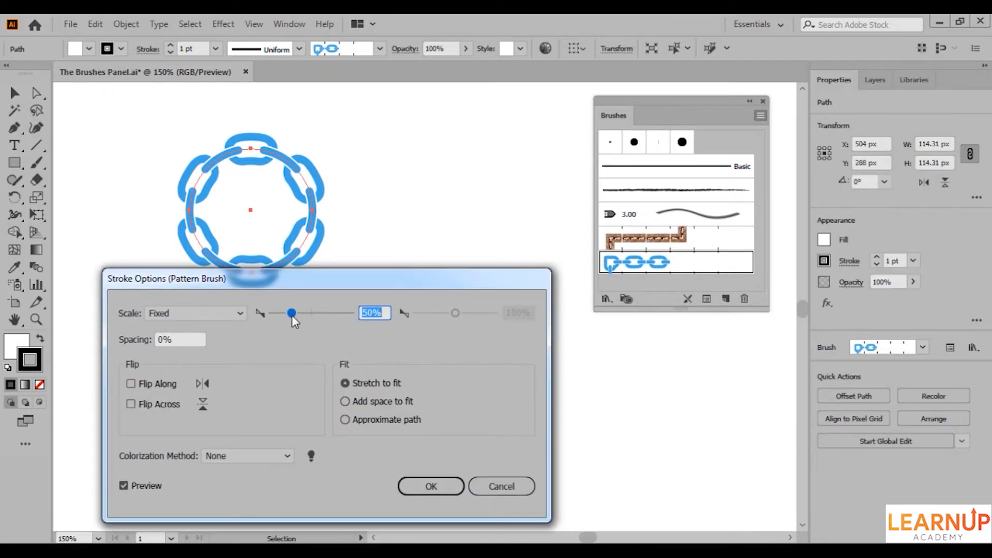
left_click_drag(291, 313, 283, 313)
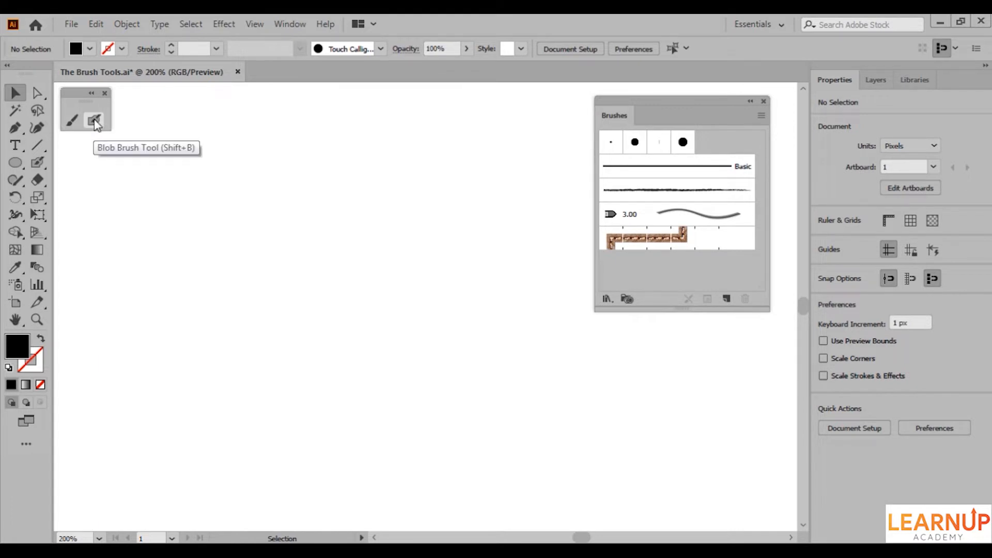
Paint a horizontal black stroke with the Paintbrush tool and review the tool's options without changing them.
left_click(73, 122)
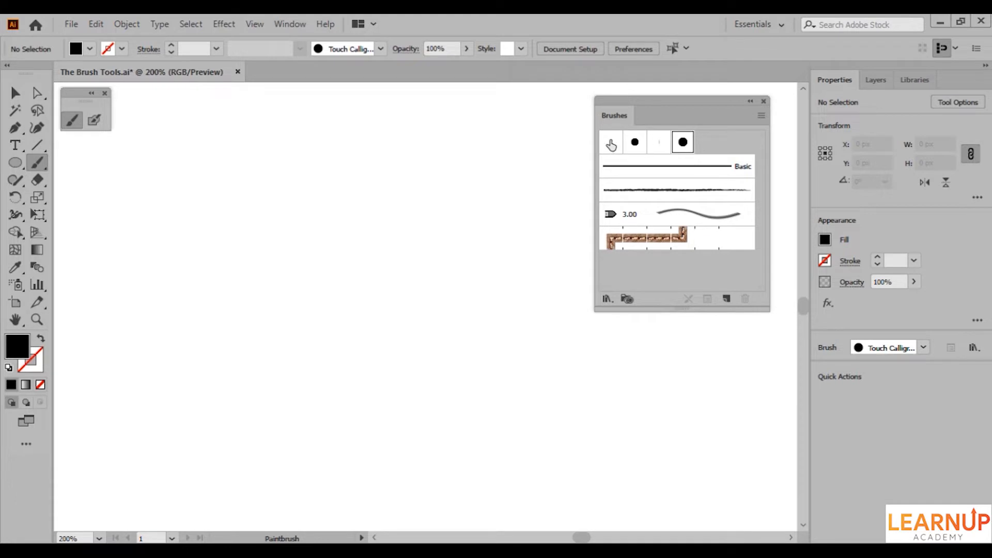
left_click_drag(279, 220, 519, 223)
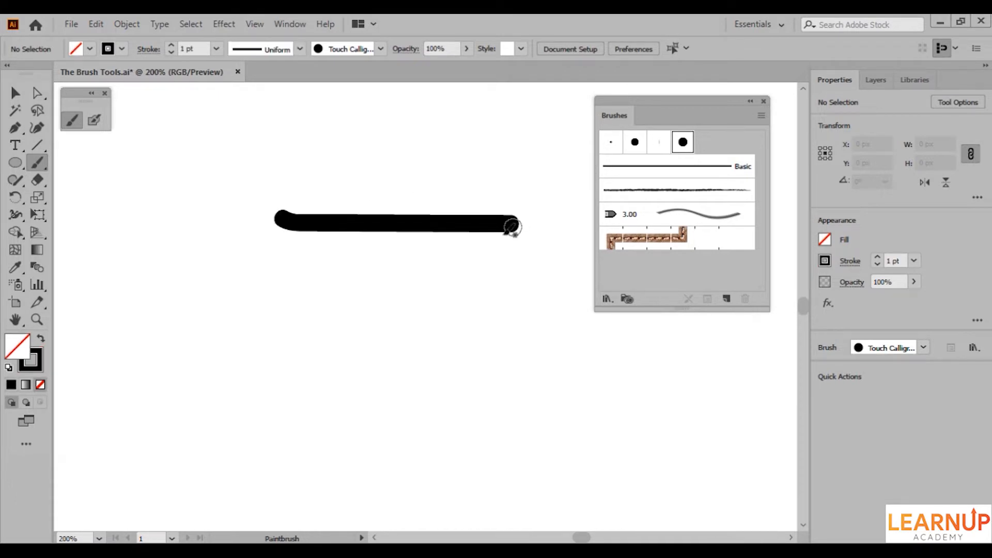
double_click(71, 126)
left_click_drag(440, 181, 397, 189)
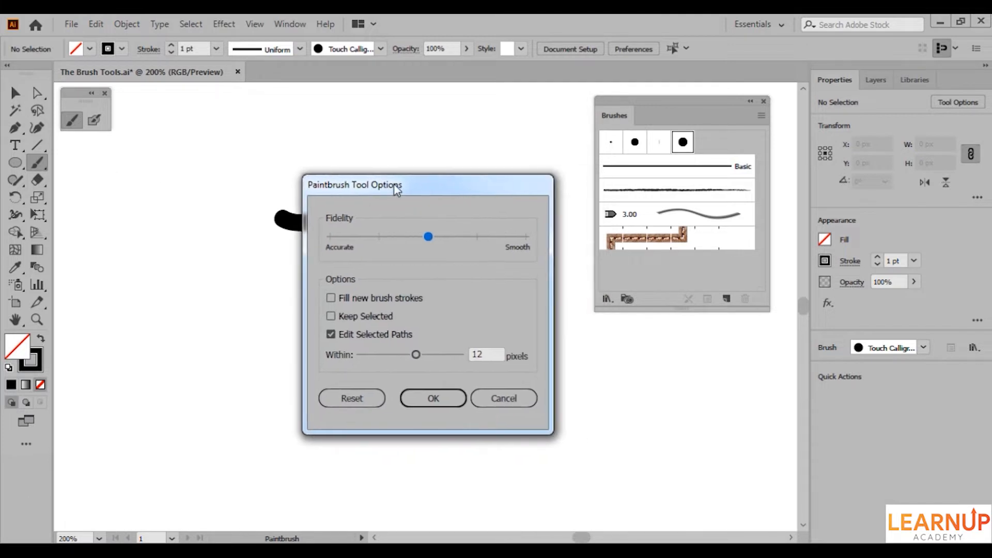
left_click(504, 398)
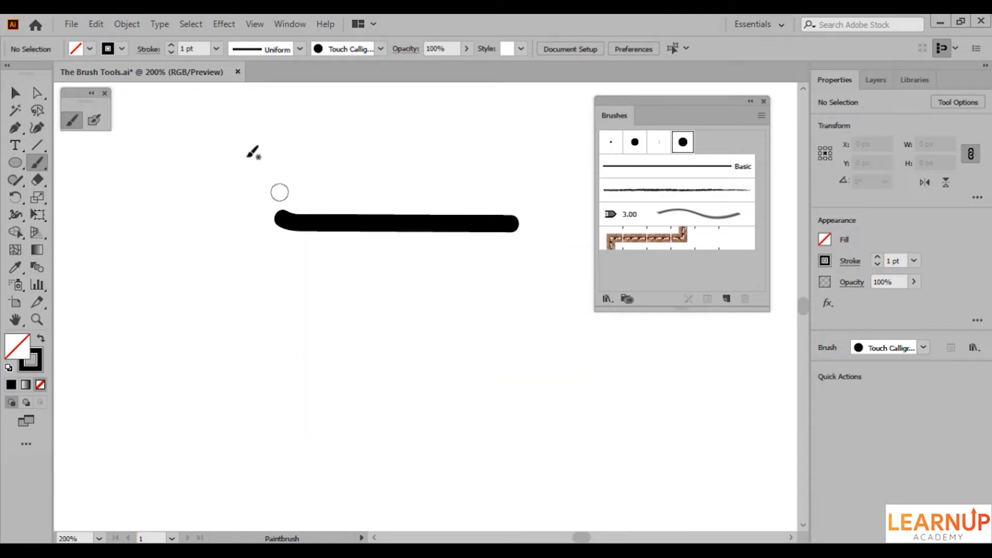
Paint a second horizontal stroke about 181 px long below the first with the Blob Brush, and select both strokes for comparison.
left_click(94, 119)
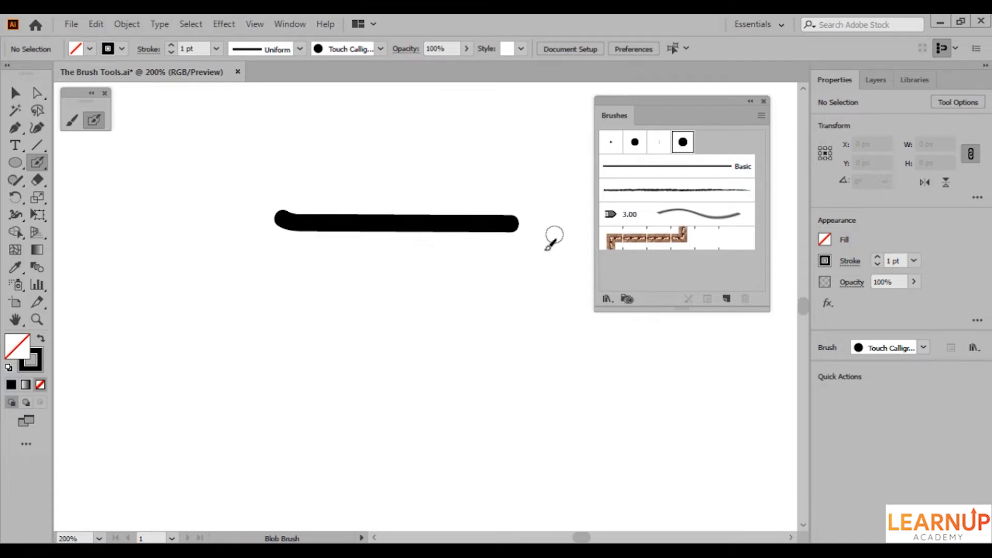
left_click_drag(276, 316, 525, 315)
key("v")
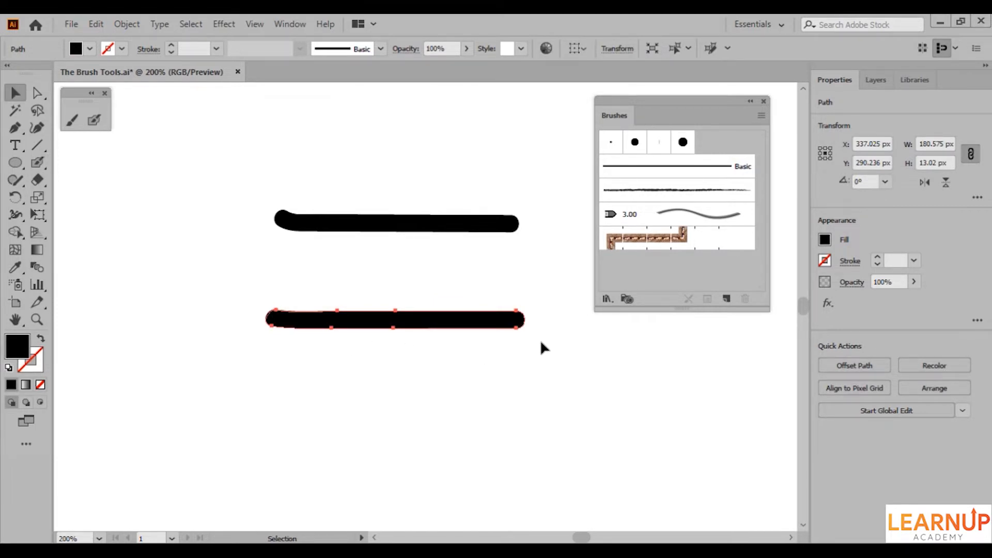
mouse_move(539, 209)
left_mouse_down()
mouse_move(509, 327)
mouse_move(479, 335)
left_mouse_up()
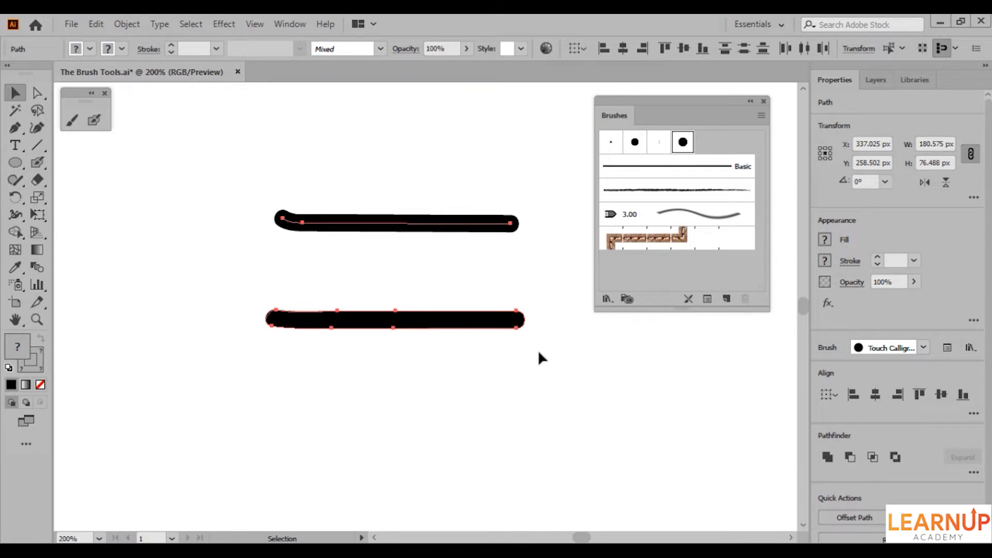
left_click_drag(512, 341, 500, 346)
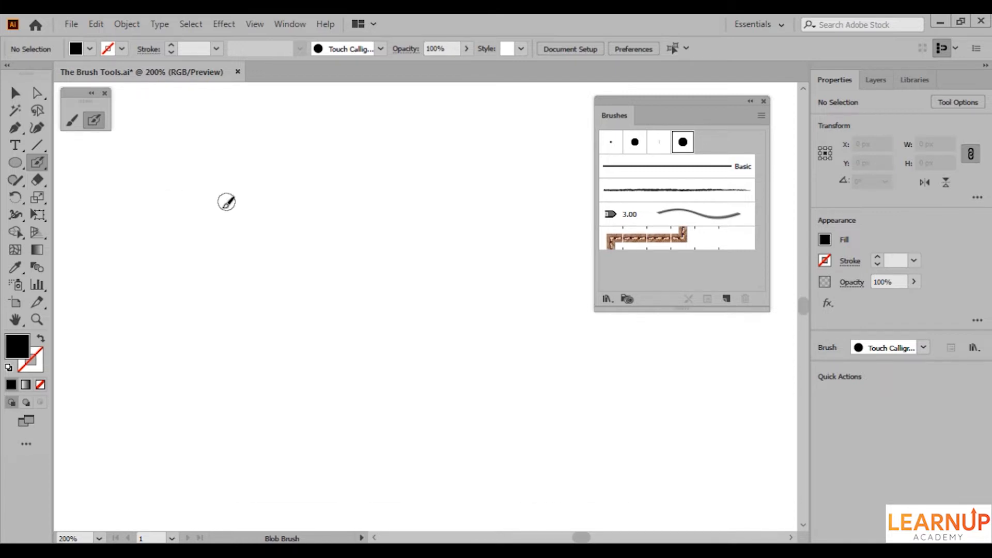
Paint a merged letter A about 72 by 82 px from two crossing diagonals and a crossbar with the Blob Brush, and select it.
mouse_move(224, 202)
left_mouse_down()
mouse_move(187, 280)
mouse_move(214, 216)
mouse_move(244, 294)
left_mouse_up()
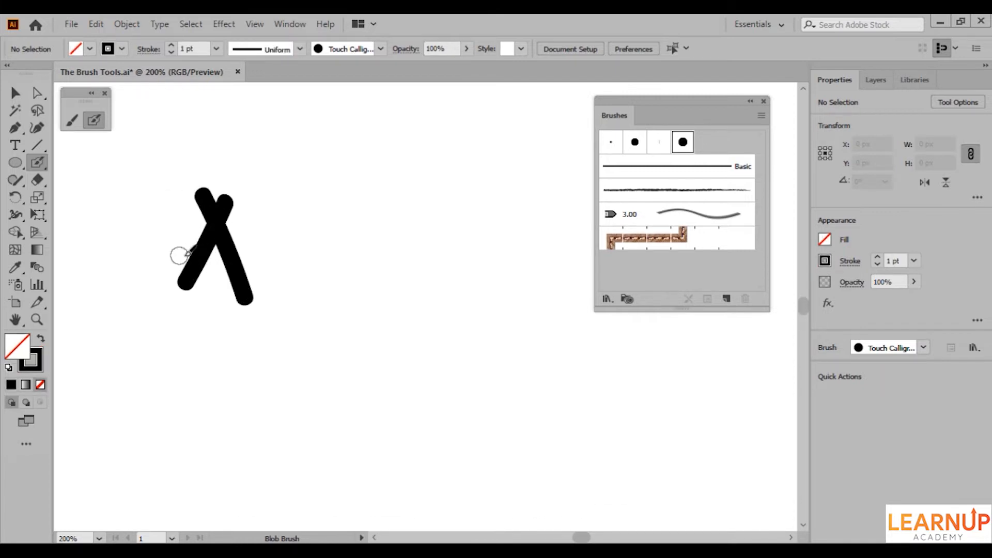
left_click_drag(181, 255, 263, 255)
left_click(242, 286, "ctrl")
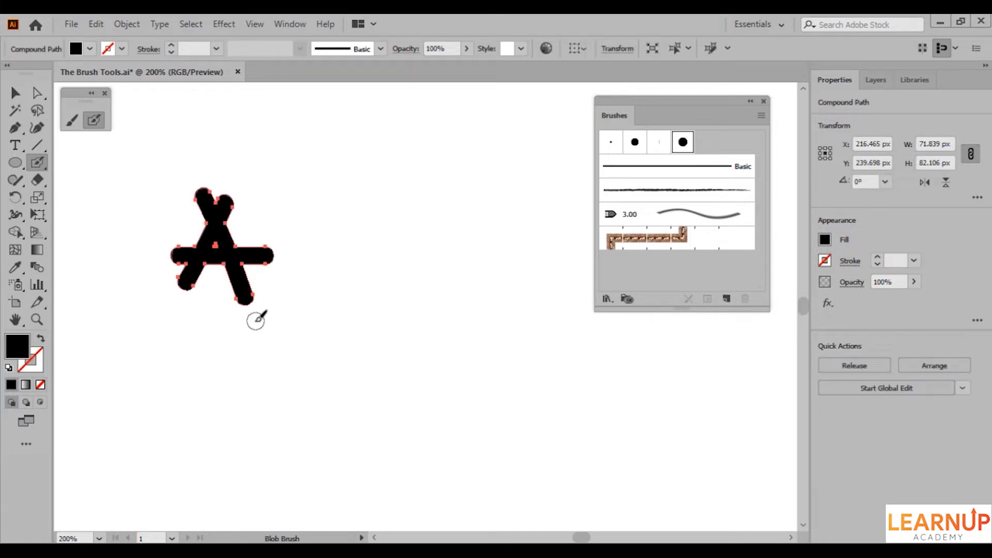
Turn on Merge Only with Selection in the Blob Brush tool options.
double_click(100, 124)
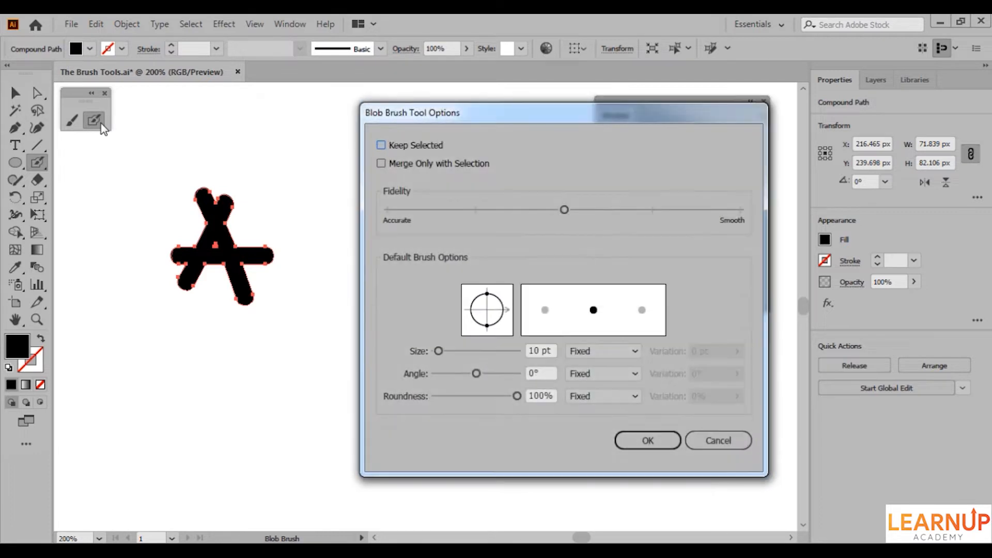
left_click(426, 168)
left_click(626, 442)
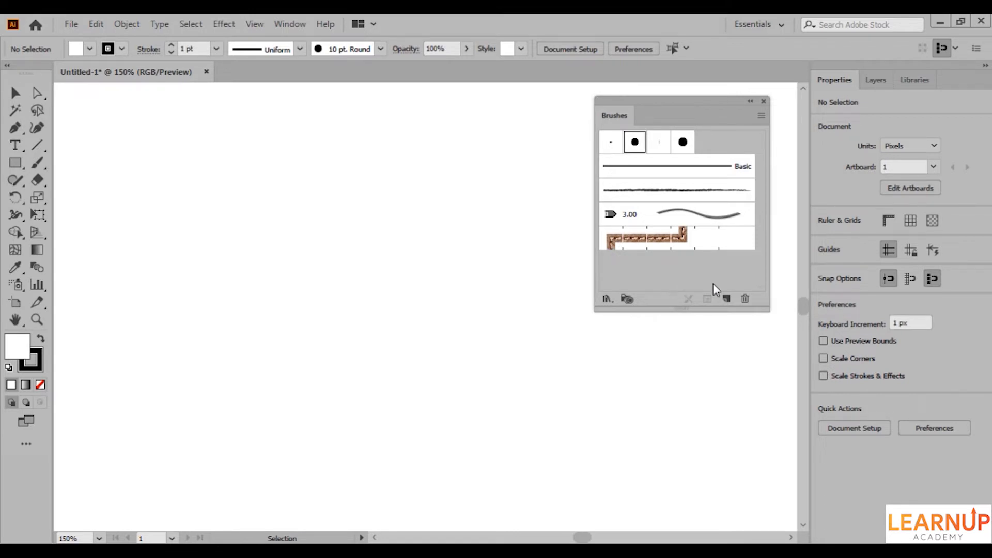
Start a new calligraphic brush and set its angle to -30° and its size to 81 pt.
left_click(727, 299)
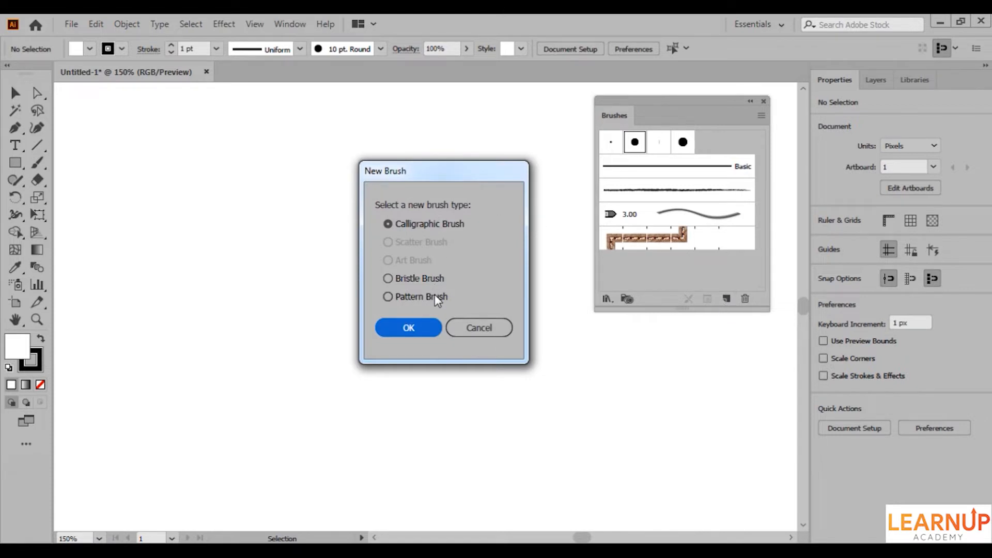
left_click(438, 223)
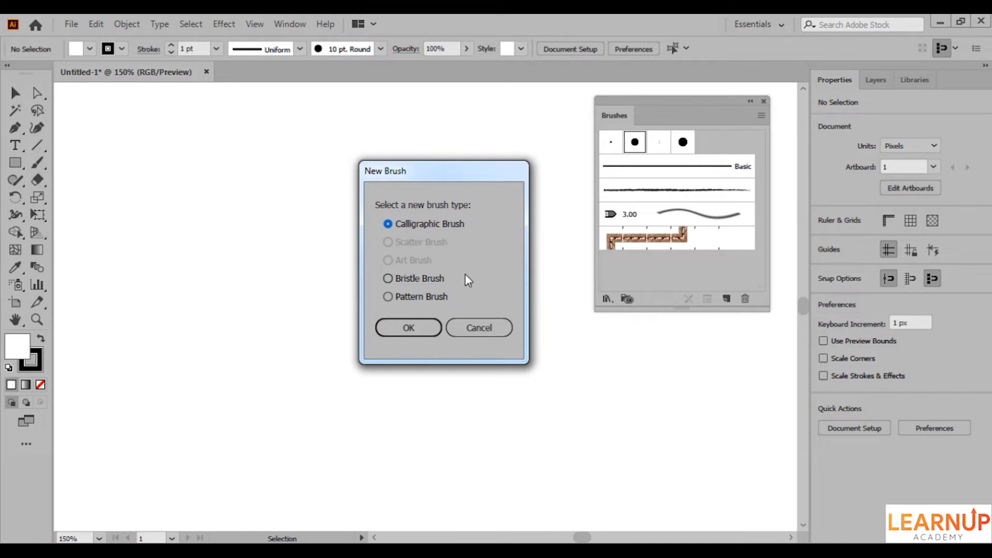
left_click(419, 331)
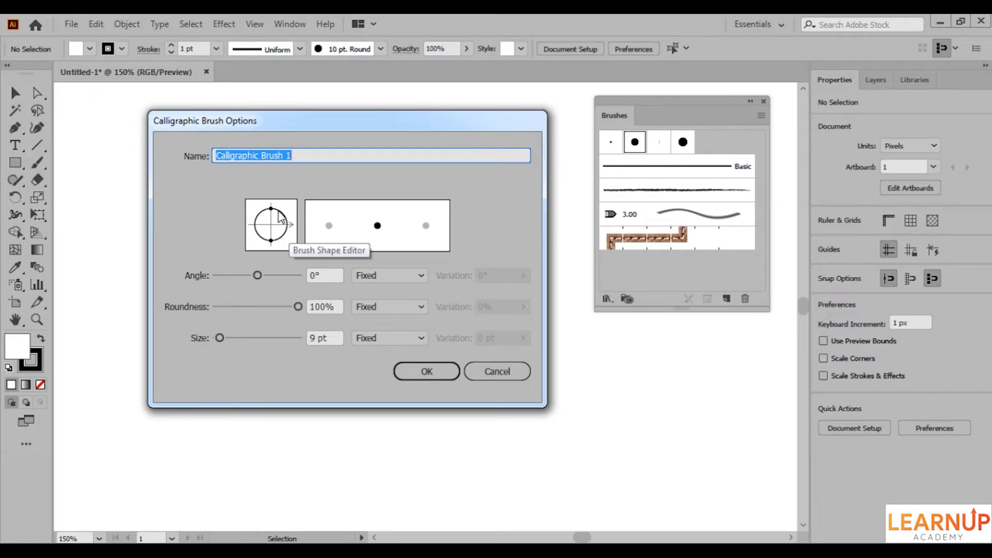
mouse_move(283, 216)
left_mouse_down()
mouse_move(255, 211)
mouse_move(277, 240)
mouse_move(265, 240)
mouse_move(286, 248)
mouse_move(284, 206)
mouse_move(251, 235)
mouse_move(274, 247)
mouse_move(295, 229)
left_mouse_up()
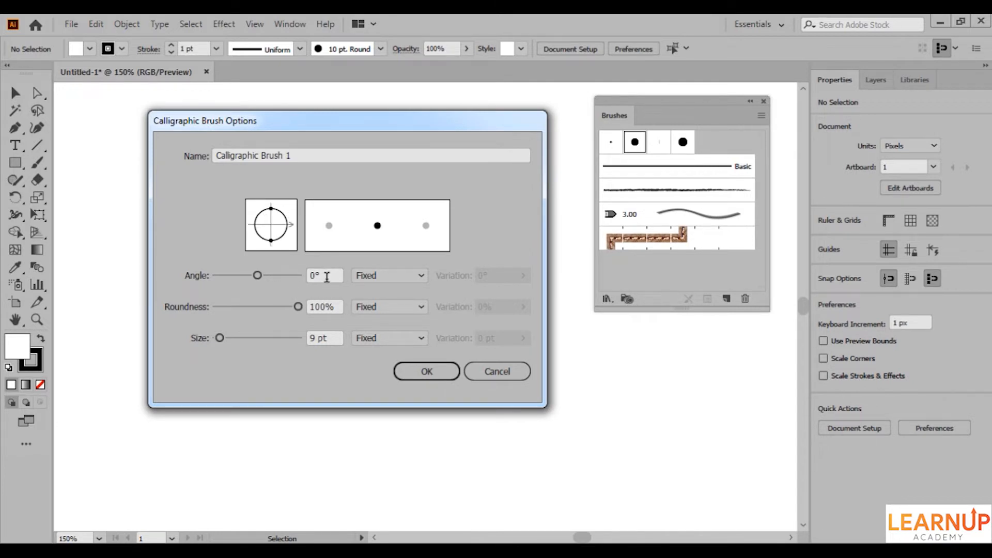
scroll(329, 276, "up", 4)
scroll(328, 276, "down", 7)
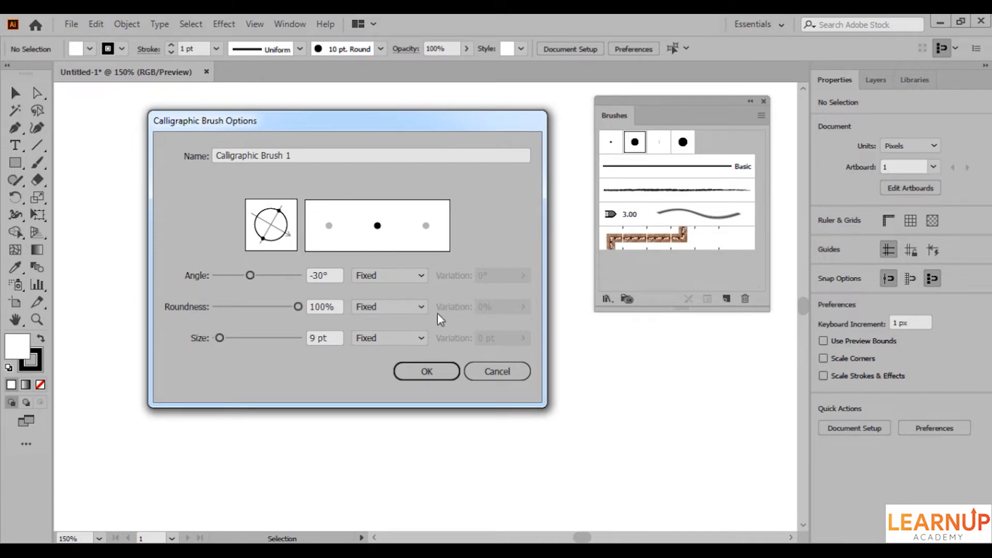
left_click_drag(219, 338, 249, 337)
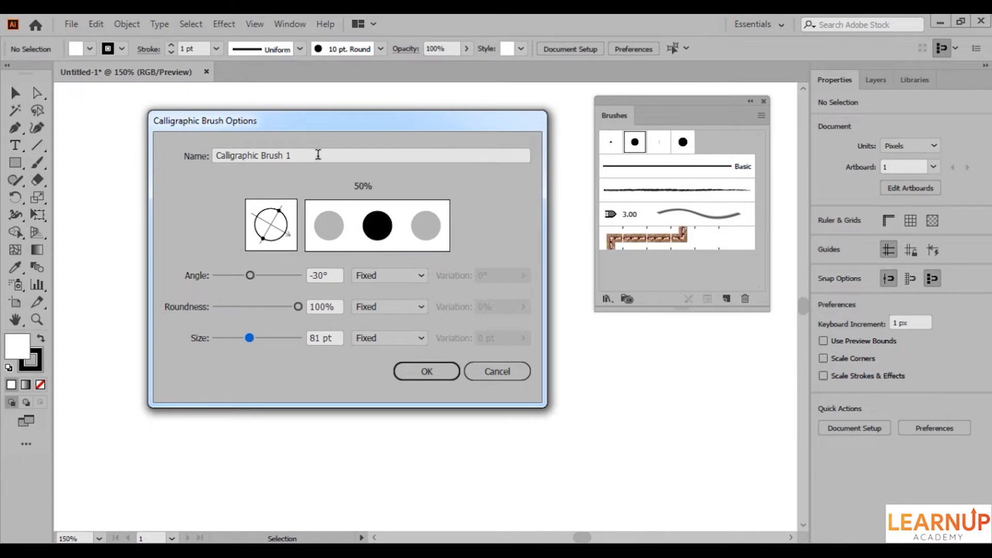
Name the new calligraphic brush My_Brush and create it.
triple_click(318, 154)
type("My_")
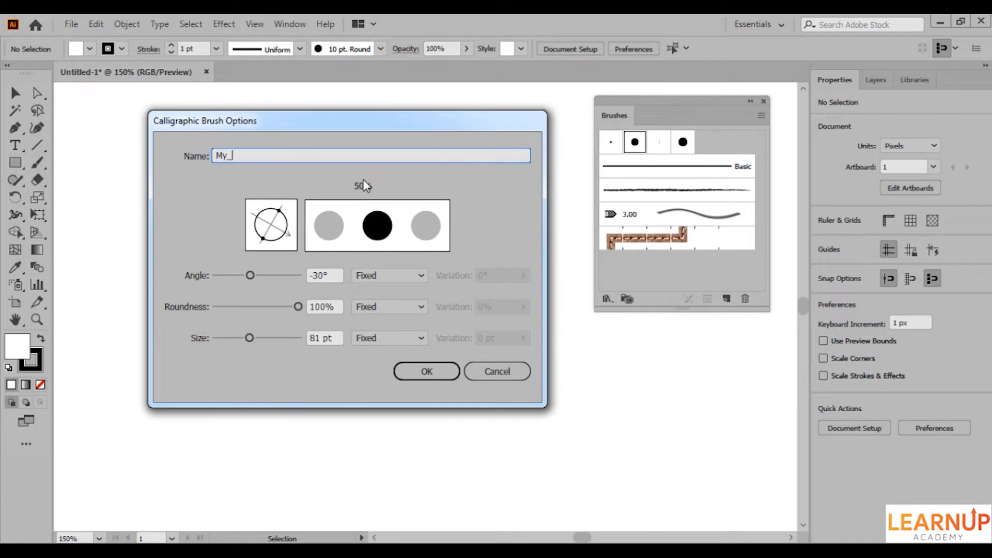
type("Brush")
left_click(427, 371)
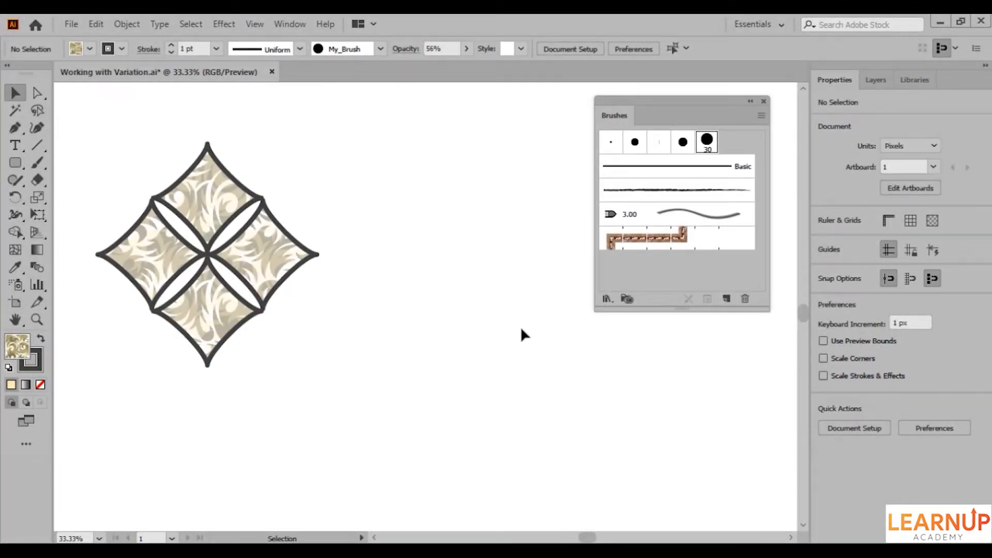
Edit My_Brush so its size varies randomly with a variation of 20 pt.
double_click(702, 150)
left_click_drag(590, 154, 605, 163)
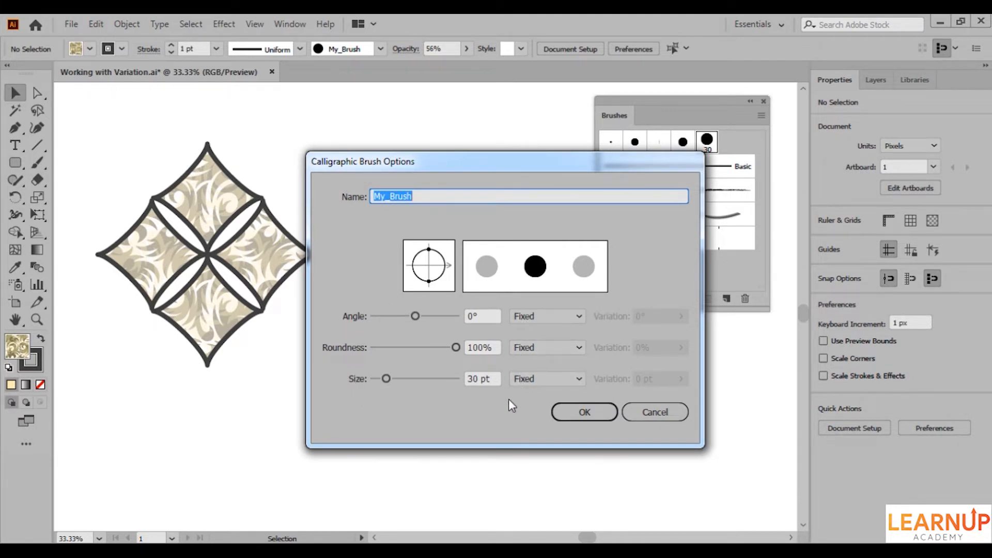
left_click(527, 380)
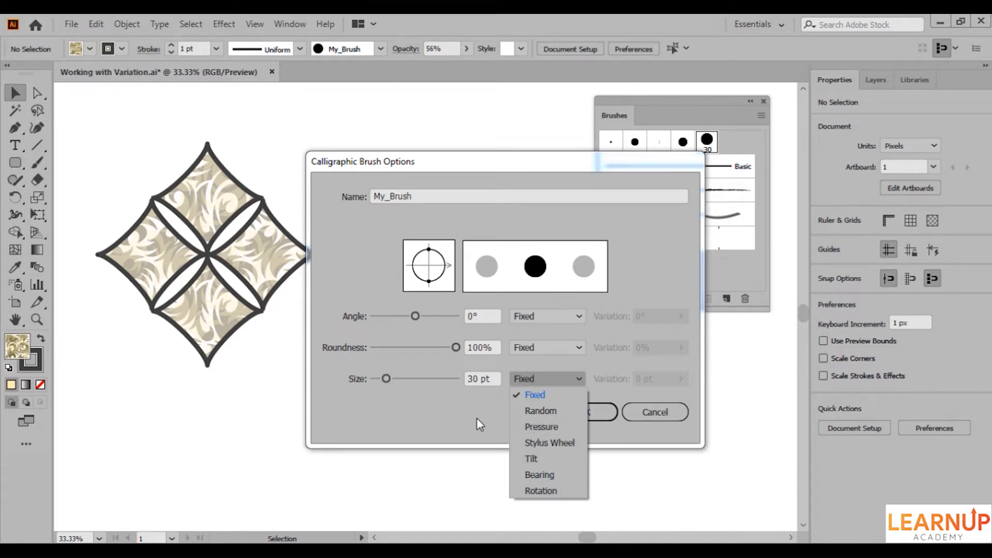
left_click(529, 411)
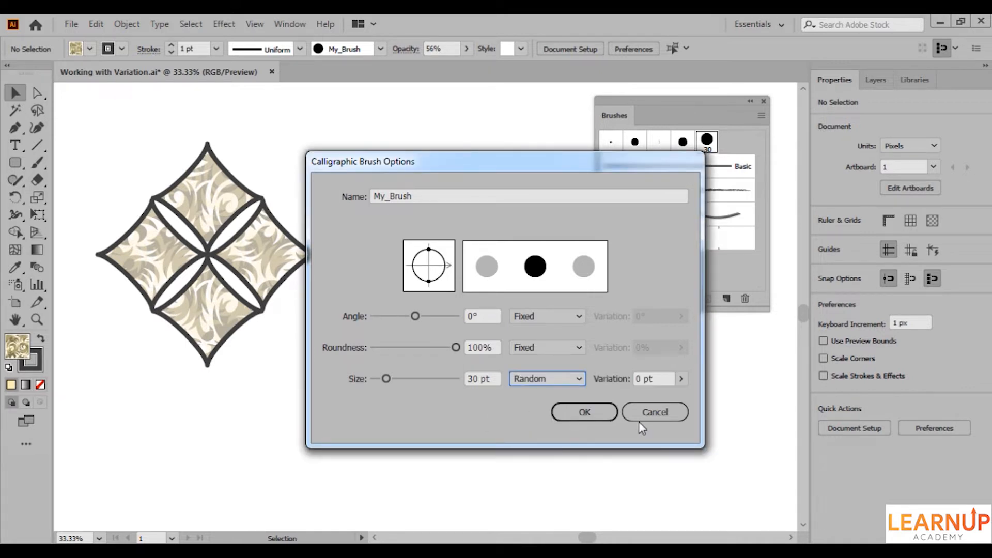
left_click(681, 380)
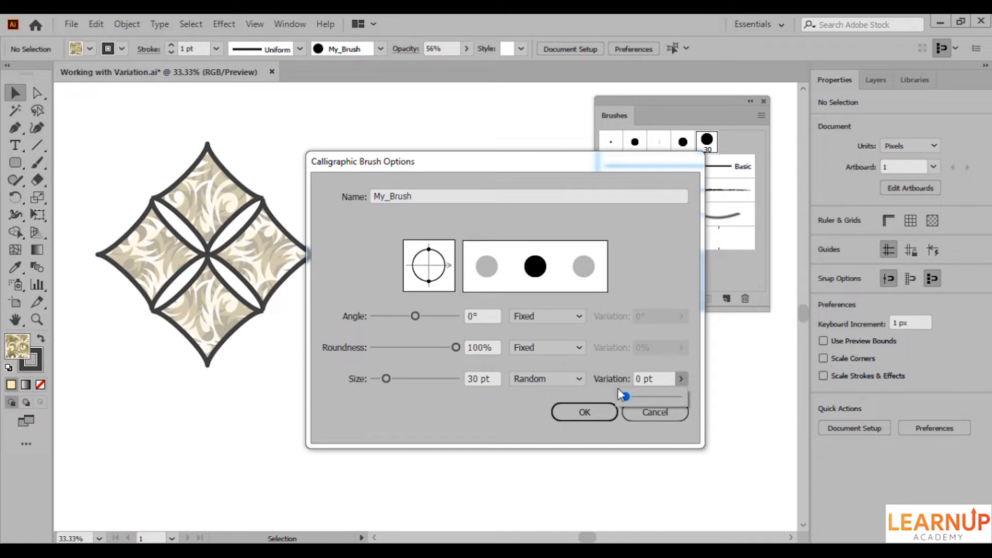
left_click_drag(625, 395, 660, 398)
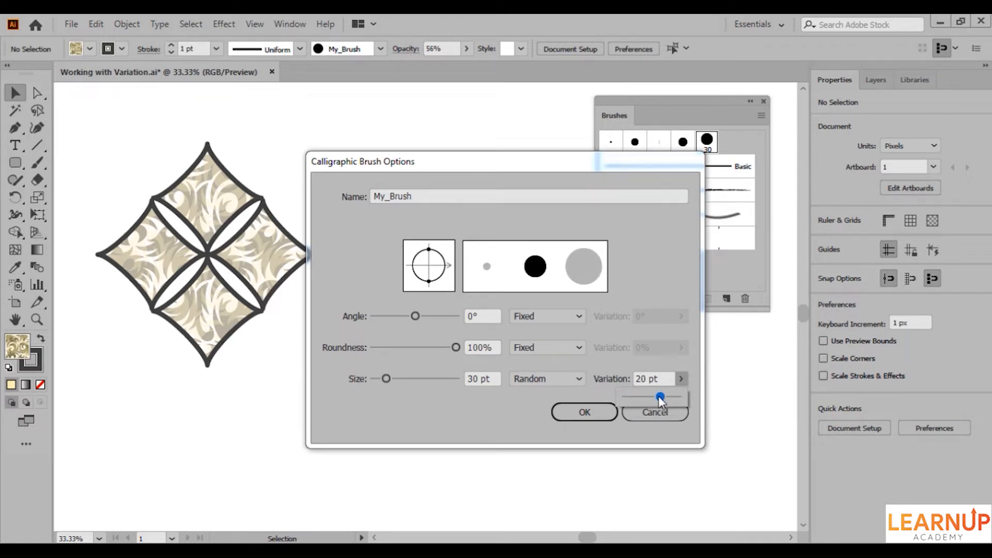
left_click(643, 364)
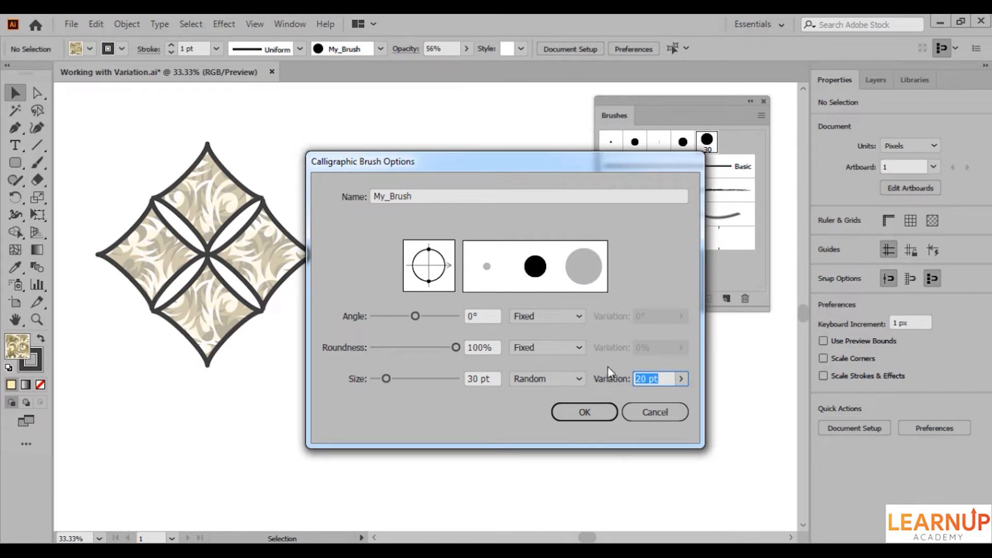
left_click(584, 411)
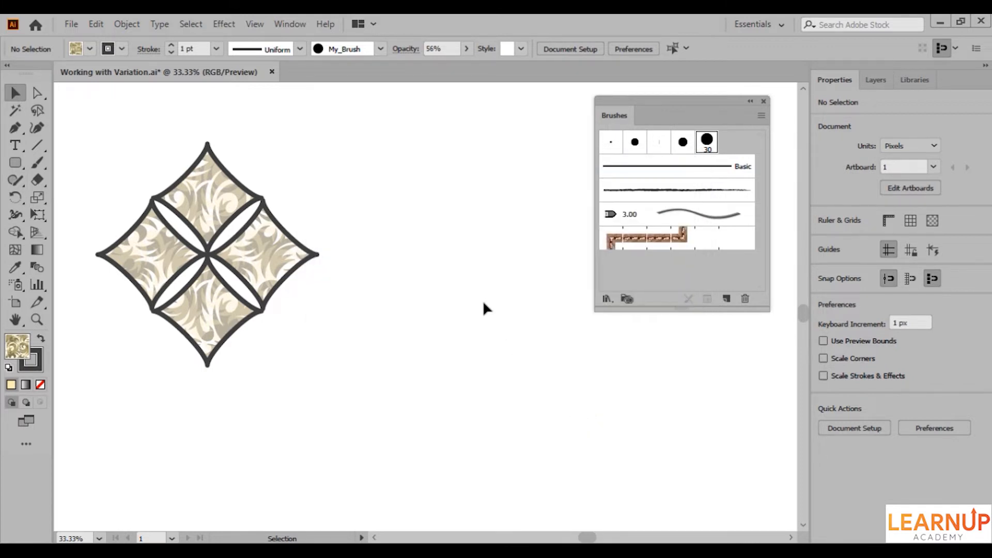
Select the whole four-part diamond ornament and apply My_Brush to its strokes repeatedly to generate different random widths.
left_click_drag(366, 178, 172, 348)
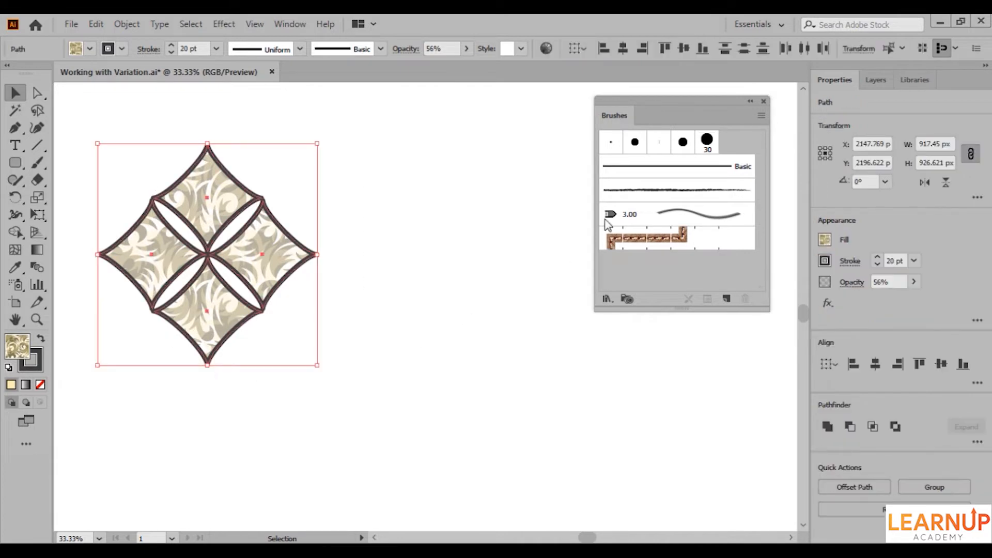
left_click(706, 150)
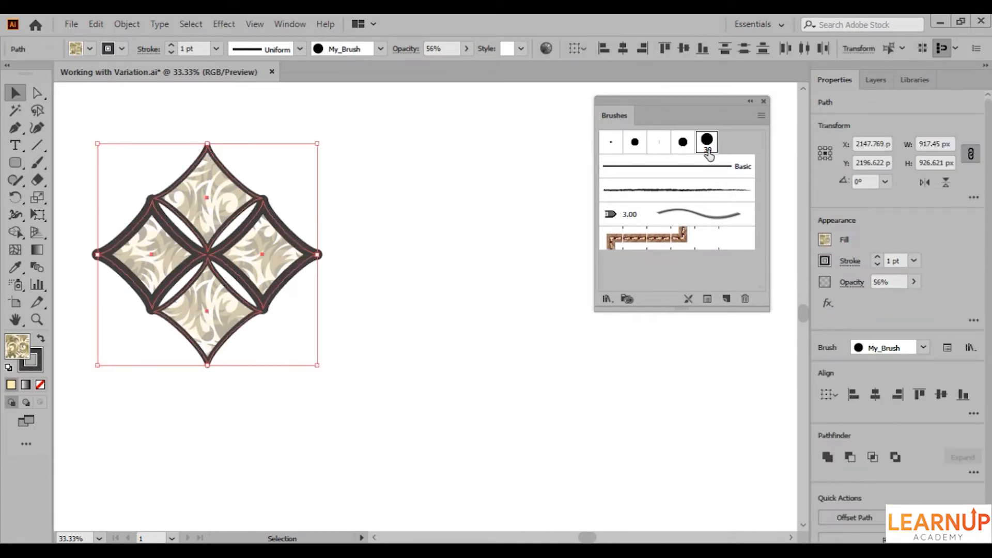
left_click(708, 150)
left_click(709, 150)
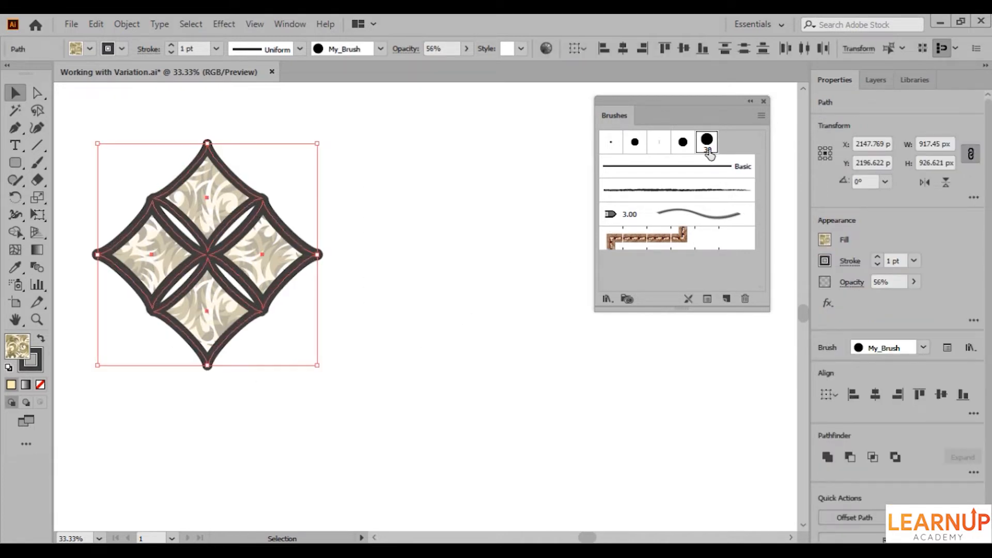
left_click(709, 150)
left_click(708, 151)
left_click(708, 150)
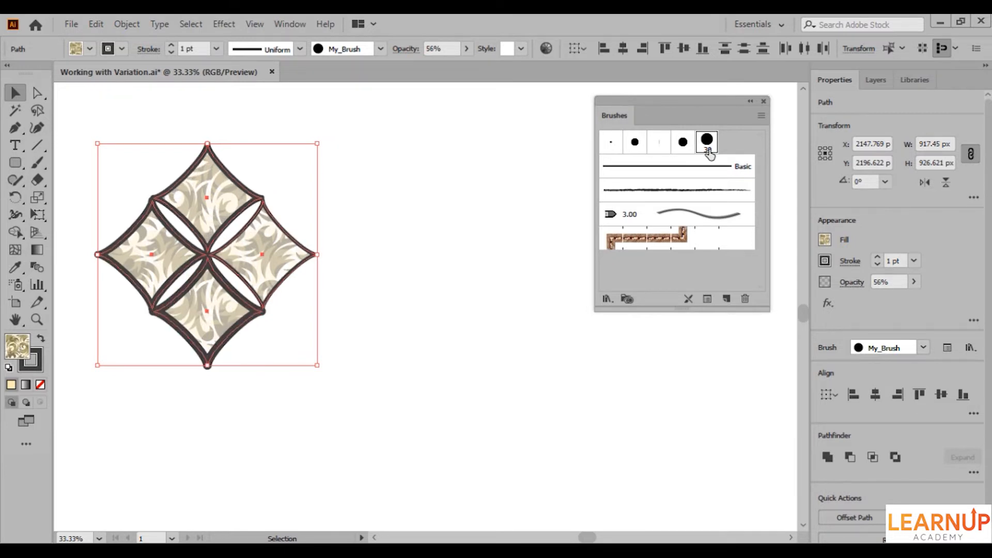
left_click(708, 150)
left_click(708, 150)
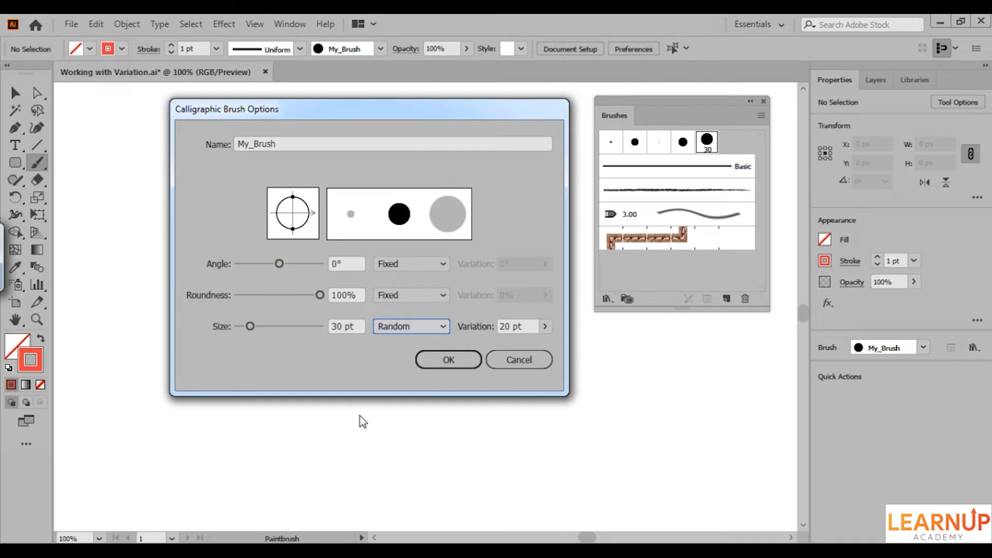
Switch My_Brush's size variation to Pressure at 20 pt and paint a vertical test stroke on the empty canvas.
left_click(403, 326)
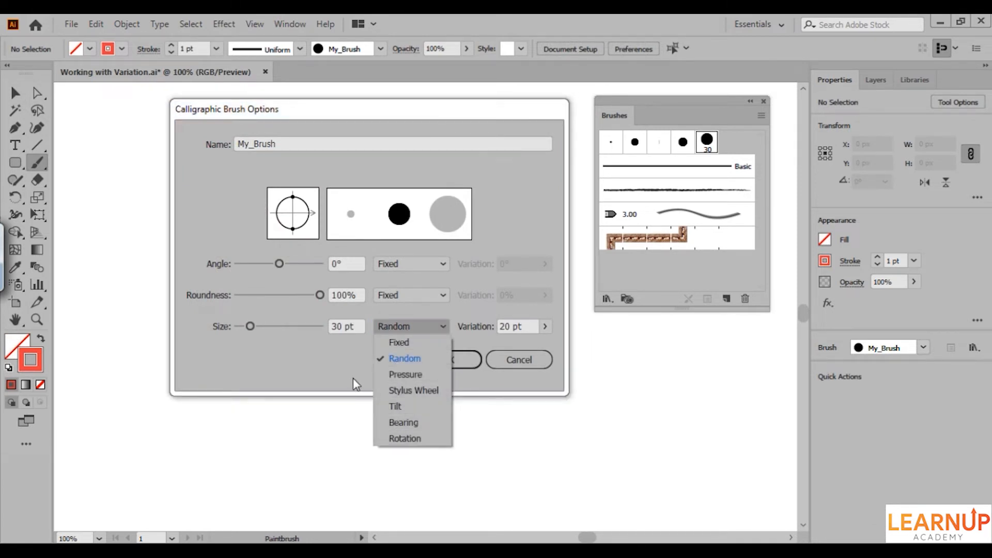
left_click(412, 377)
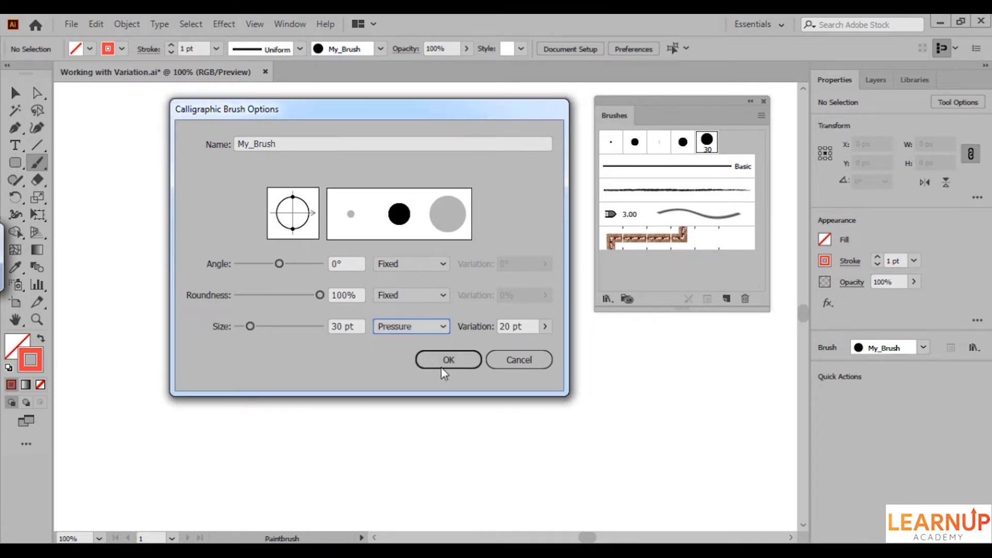
left_click_drag(530, 326, 496, 326)
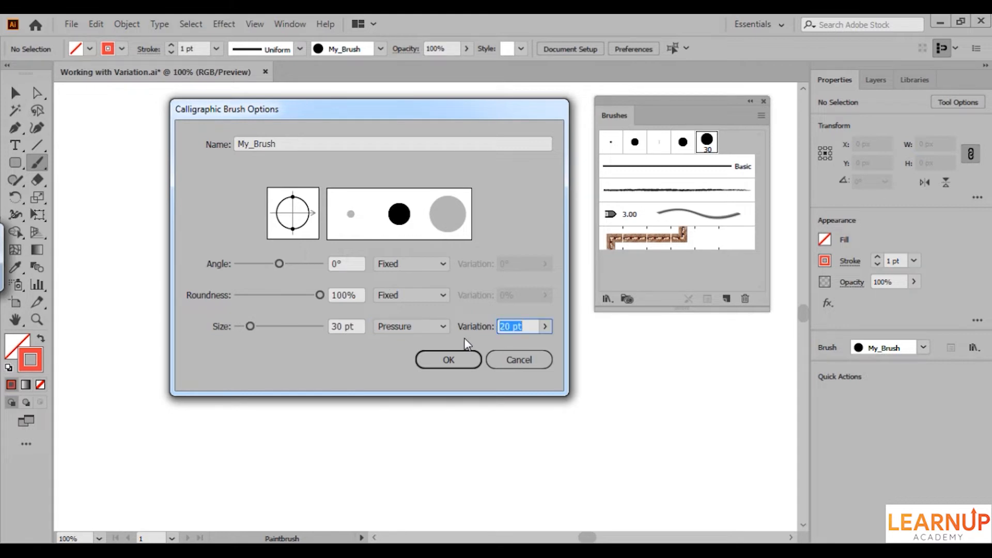
left_click(450, 359)
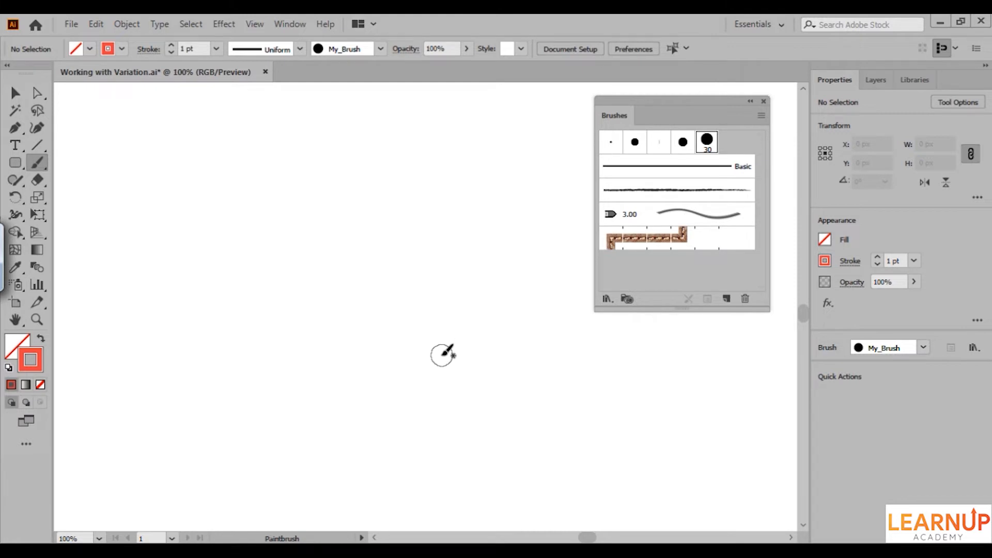
mouse_move(402, 254)
left_mouse_down()
mouse_move(344, 335)
mouse_move(352, 169)
mouse_move(410, 364)
left_mouse_up()
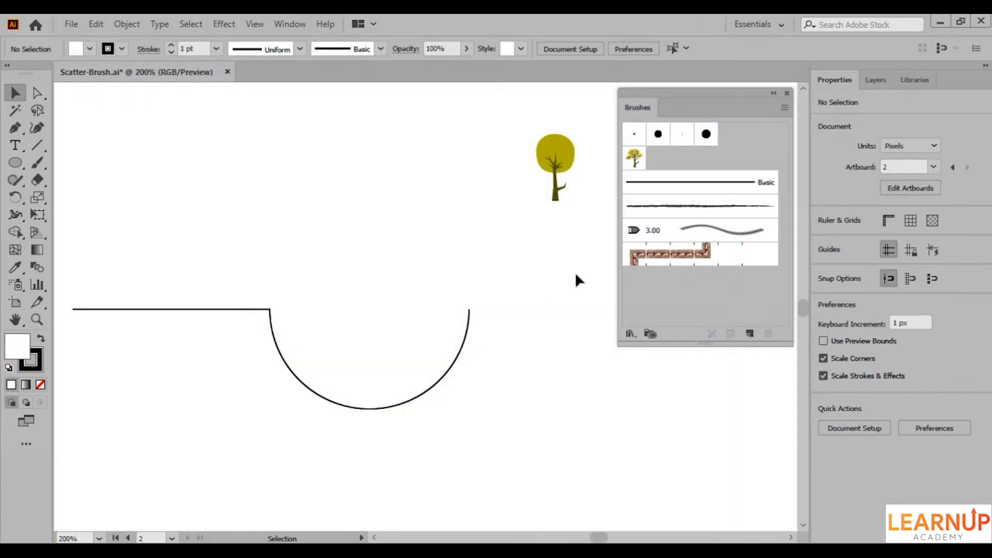
Create a scatter brush from the round tree artwork with its default options and apply it to the open line-and-arc path.
left_click(571, 183)
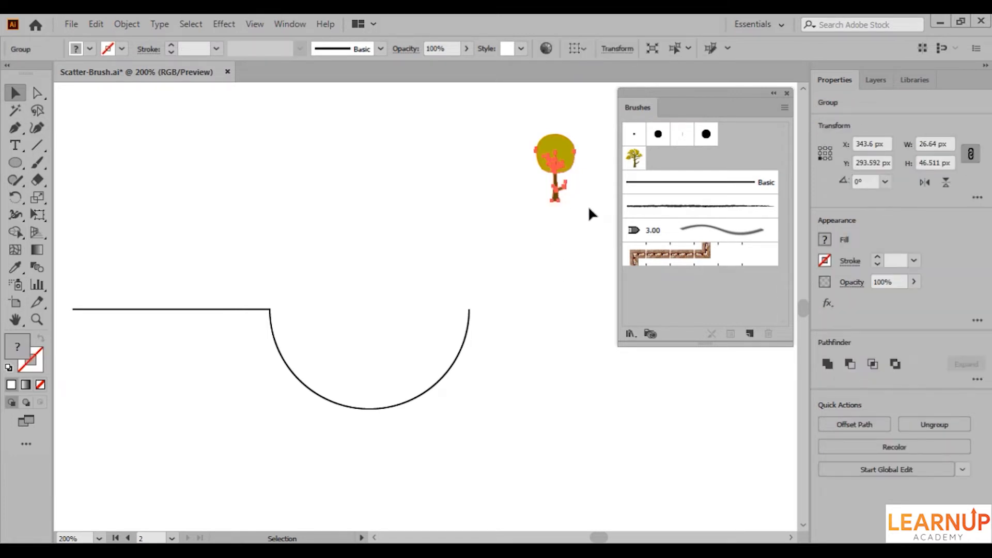
left_click_drag(572, 166, 649, 163)
left_click(481, 305)
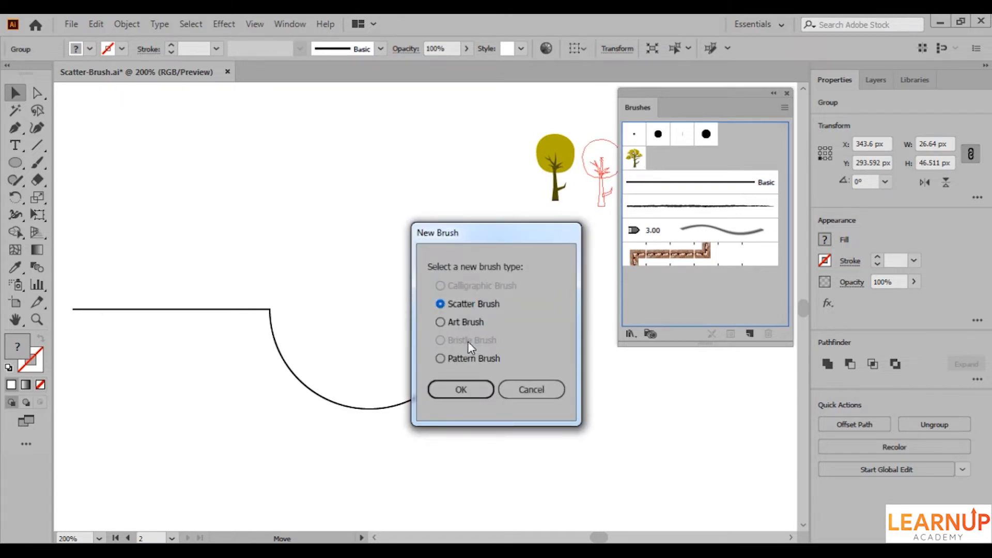
left_click(461, 389)
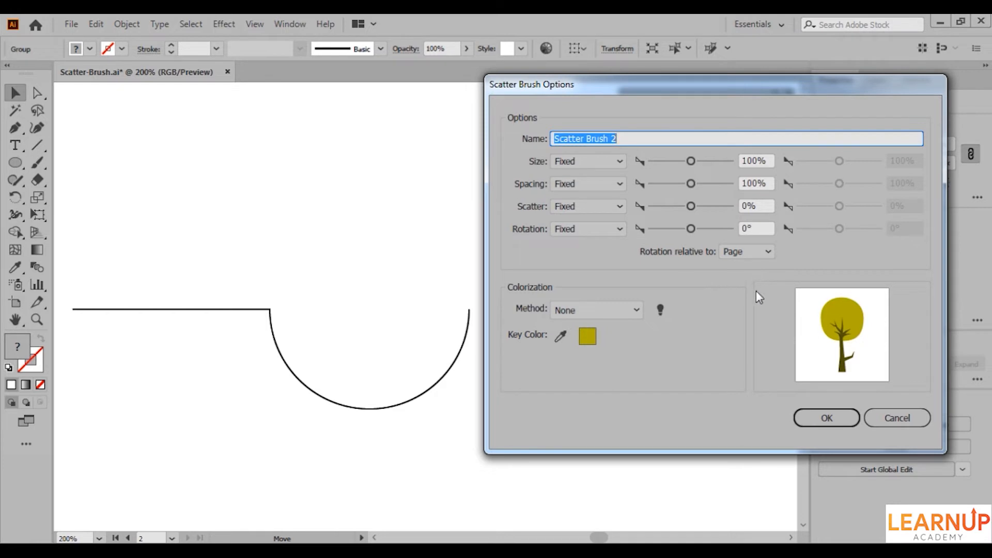
left_click(819, 419)
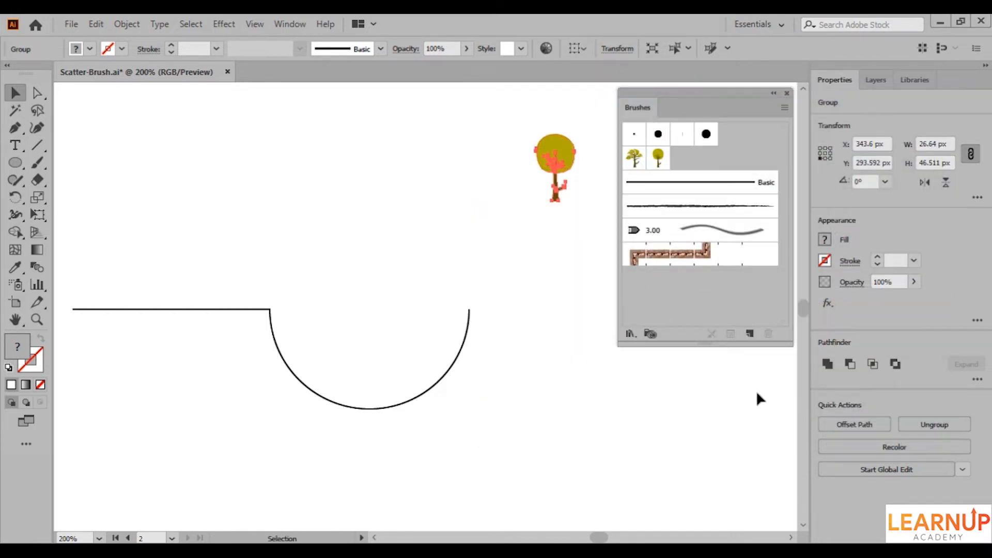
left_click_drag(470, 323, 470, 324)
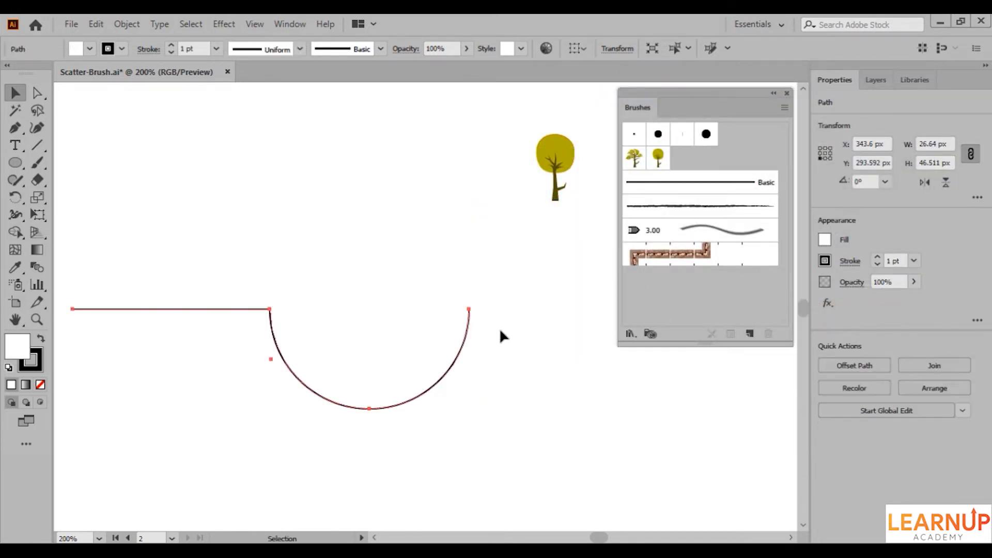
left_click(658, 157)
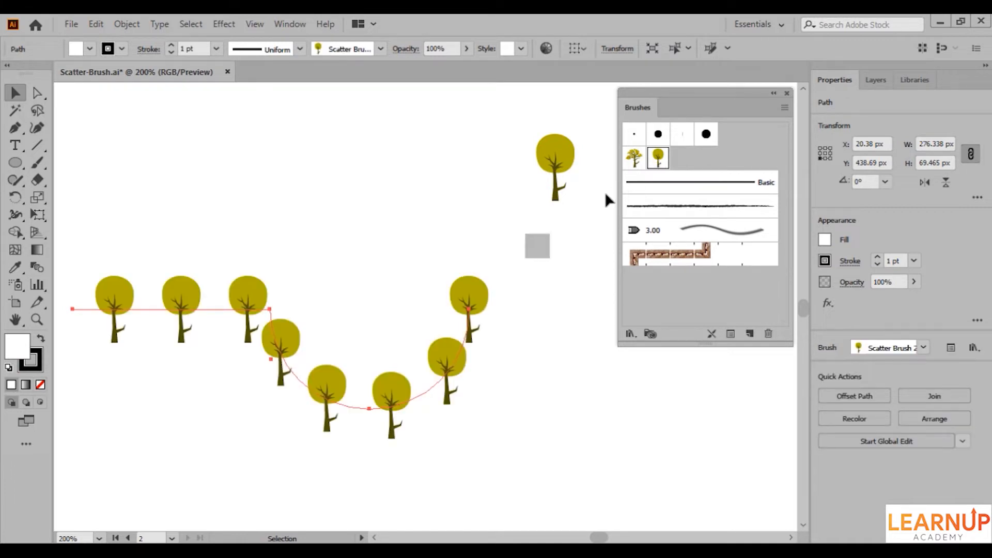
Edit the round-tree scatter brush with the preview on and set its fixed size to 80%.
double_click(657, 158)
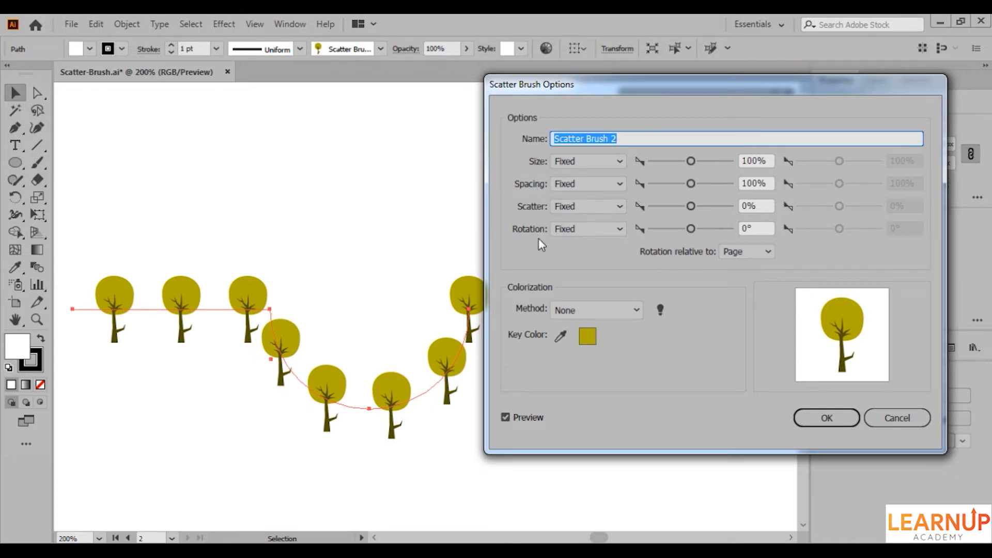
left_click(769, 160)
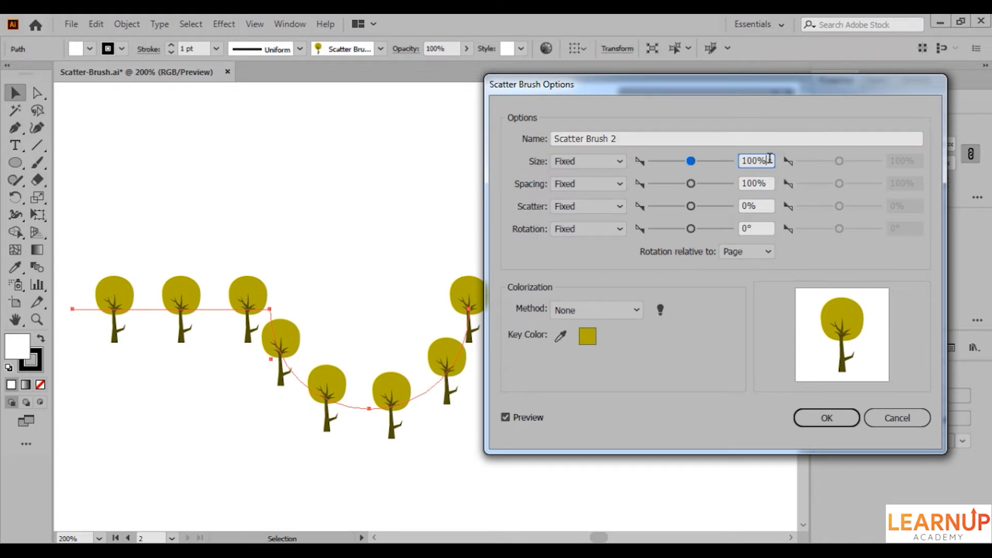
key("shift+Up")
key("shift+Up")
key("shift+Up")
key("shift+Down")
key("shift+Down")
key("shift+Down")
key("shift+Down")
key("shift+Down")
Try tighter spacings down to 30% for the tree brush and settle on a fixed spacing of 70%.
left_click(692, 184)
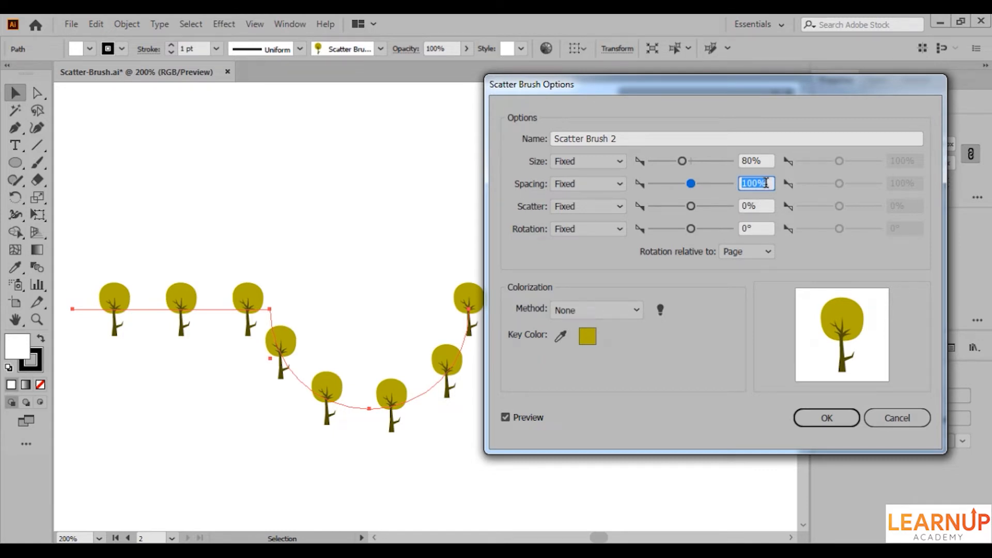
key("Down")
key("Down")
key("Down")
key("Down")
key("Down")
key("Down")
key("Down")
key("Down")
key("Down")
key("Down")
key("Down")
key("Down")
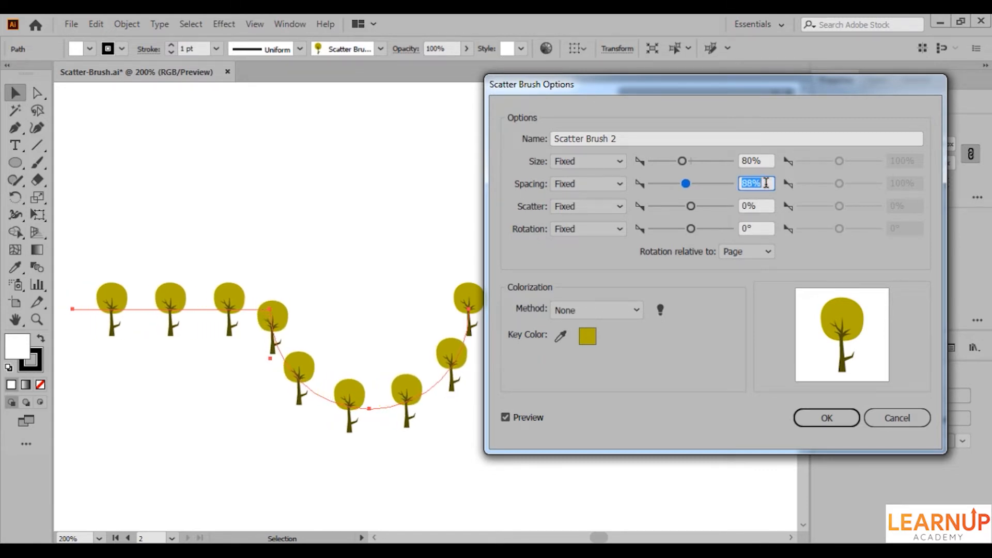
key("Down")
key("Down")
key("Down")
key("Down")
key("Down")
key("Down")
key("Down")
key("Down")
key("Down")
key("Down")
key("Down")
key("Down")
key("Down")
key("Down")
key("Down")
key("Down")
key("Down")
key("Down")
key("Down")
key("Down")
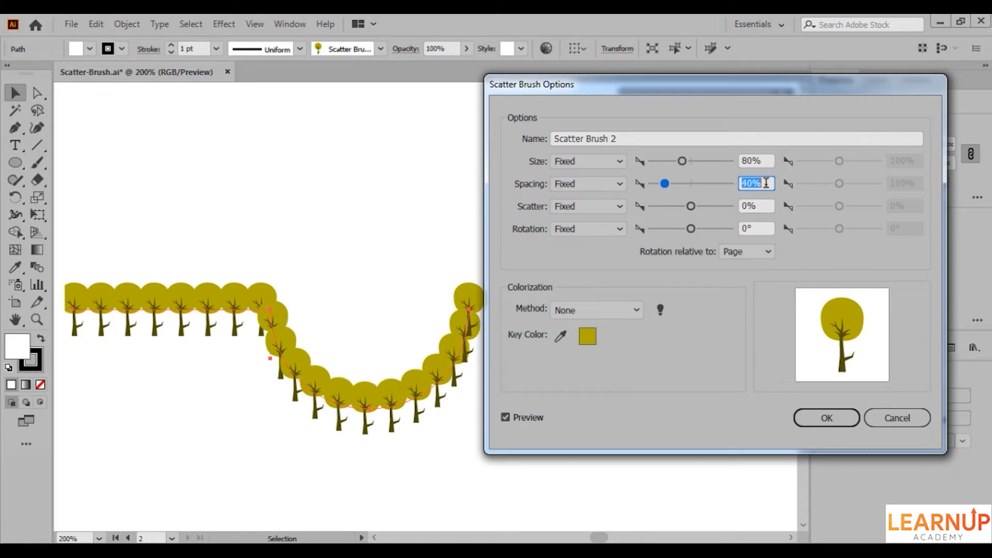
key("Down")
key("Down")
key("Down")
key("Down")
key("Down")
key("Down")
key("Down")
key("Down")
key("Down")
key("Down")
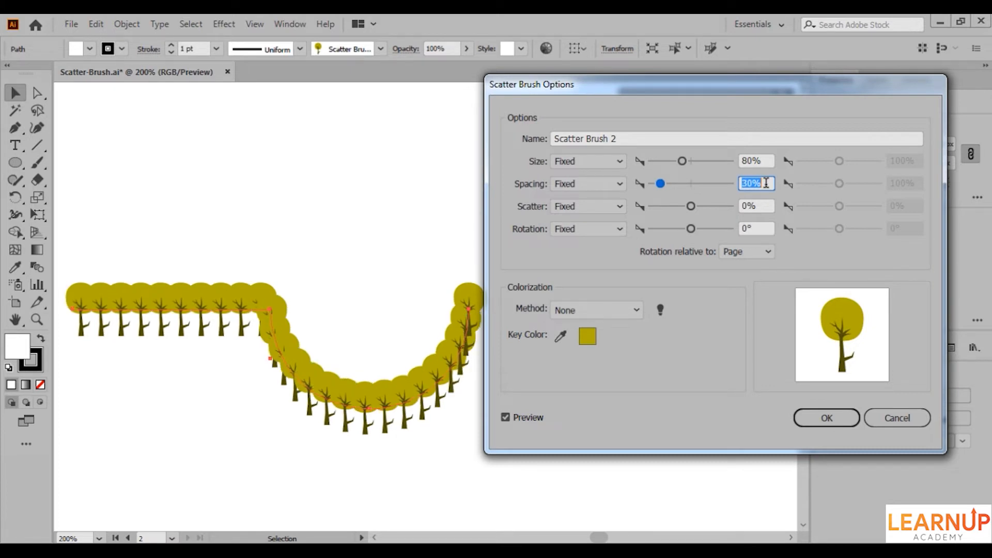
key("Up")
key("Up")
key("Up")
key("Up")
key("Up")
key("Up")
key("Up")
key("Up")
key("Up")
key("Up")
key("Up")
key("Up")
key("Up")
key("Up")
key("Up")
key("Up")
key("Up")
key("Up")
key("Up")
key("Up")
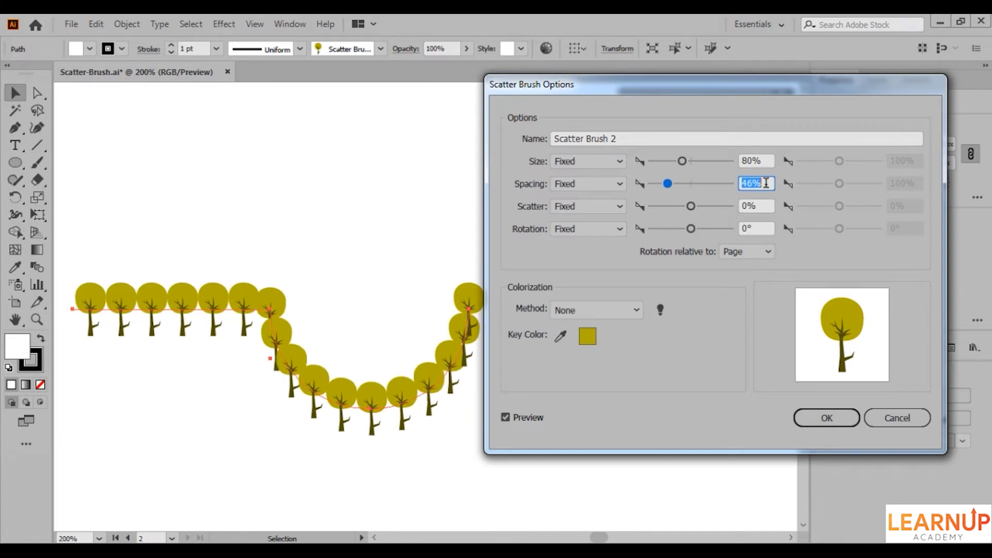
key("Up")
key("Up")
key("Up")
key("Up")
key("Up")
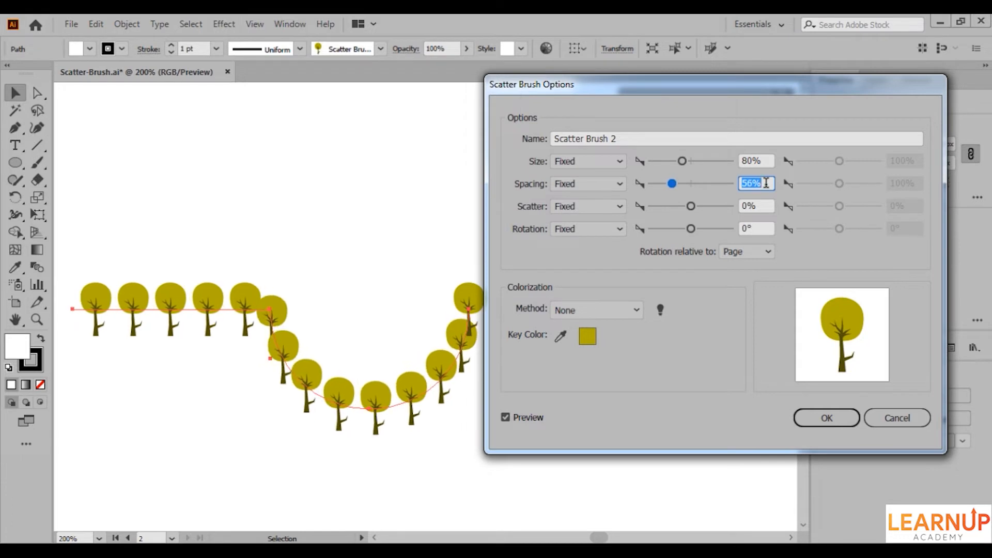
key("Up")
key("Up")
key("Up")
key("Up")
key("Up")
key("Up")
key("Up")
key("Up")
key("Up")
key("Up")
key("Up")
key("Up")
key("Up")
key("Up")
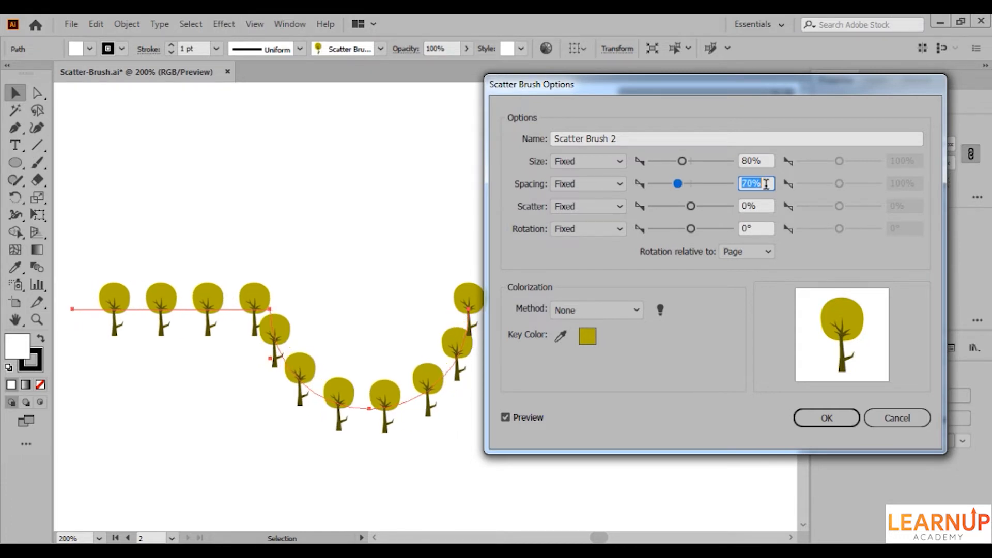
Try a 40% scatter on the tree brush and set it back to 0%.
left_click(765, 205)
key("Down")
key("Down")
key("Down")
key("Down")
key("Down")
key("Down")
key("Down")
key("Down")
key("Down")
key("Down")
key("Down")
key("Down")
key("Down")
key("Down")
key("Down")
key("Down")
key("Down")
key("Down")
key("Down")
key("Down")
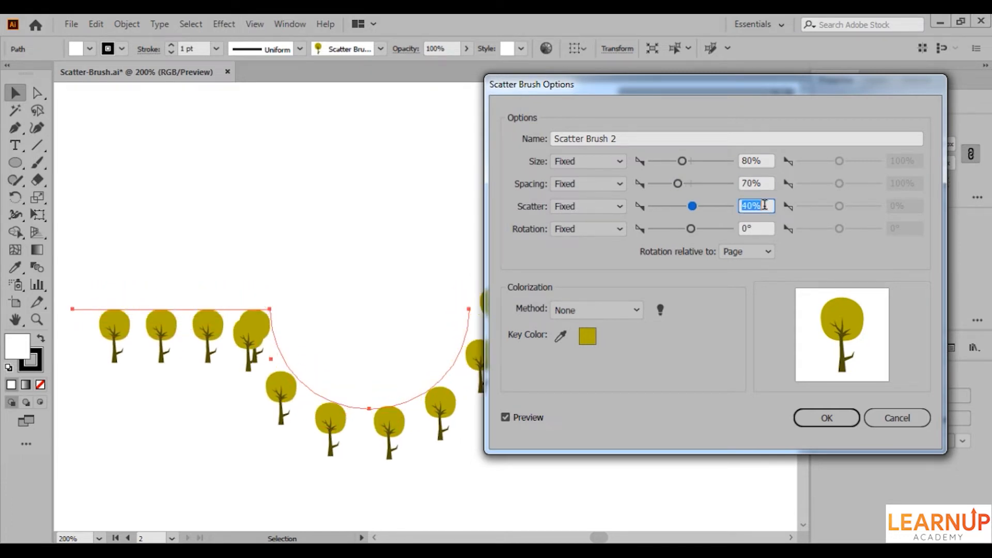
key("Up")
key("Up")
key("Up")
key("Up")
key("Up")
key("Up")
key("Up")
key("Up")
key("Up")
key("Up")
key("Up")
key("Up")
key("Up")
key("Up")
key("Up")
key("Up")
key("Up")
key("Up")
key("Up")
key("Up")
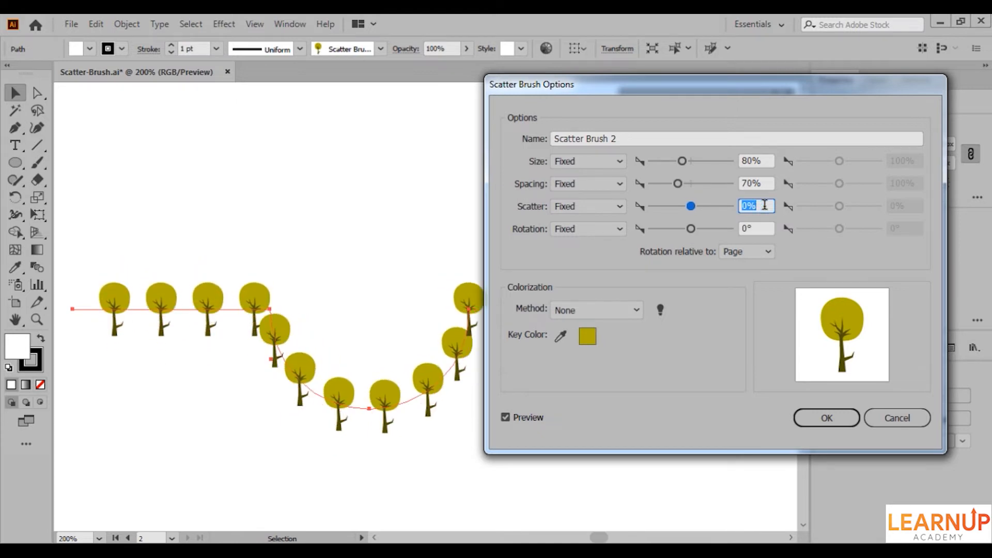
Set the tree brush's fixed rotation to 20° relative to the page.
left_click(764, 228)
key("Up")
key("Up")
key("Up")
key("Up")
key("Up")
key("Up")
key("Up")
key("Up")
key("Up")
key("Up")
key("Up")
key("Up")
key("Up")
key("Up")
key("Up")
key("Up")
key("Up")
key("Up")
key("Up")
key("Up")
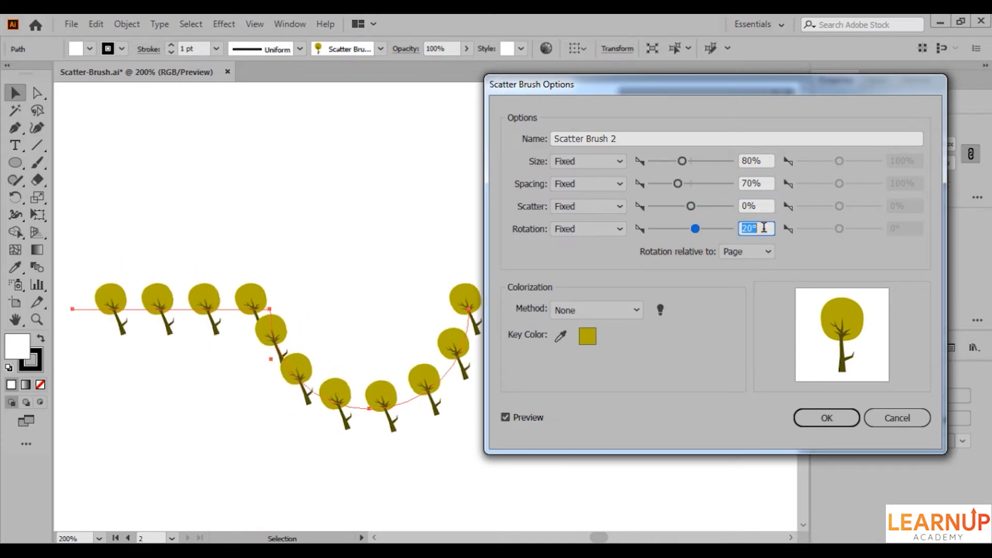
Try a -10° rotation on the tree brush and set the fixed rotation back to 0°.
key("Down")
key("Down")
key("Down")
key("Down")
key("Down")
key("Down")
key("Down")
key("Down")
key("Down")
key("Down")
key("Down")
key("Down")
key("Down")
key("Down")
key("Down")
key("Down")
key("Down")
key("Down")
key("Down")
key("Down")
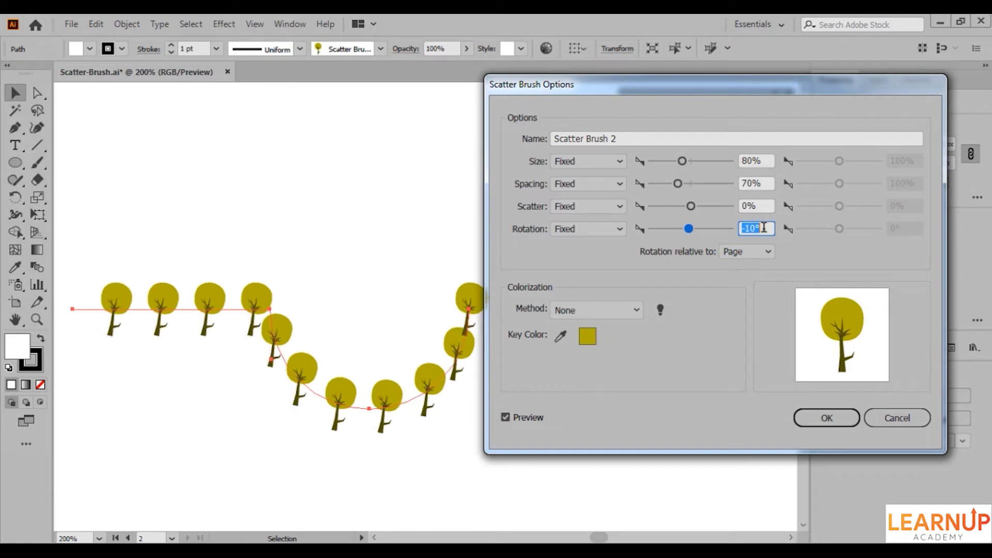
Make the tree brush's rotation relative to the path and set its size variation to Random.
left_click(742, 251)
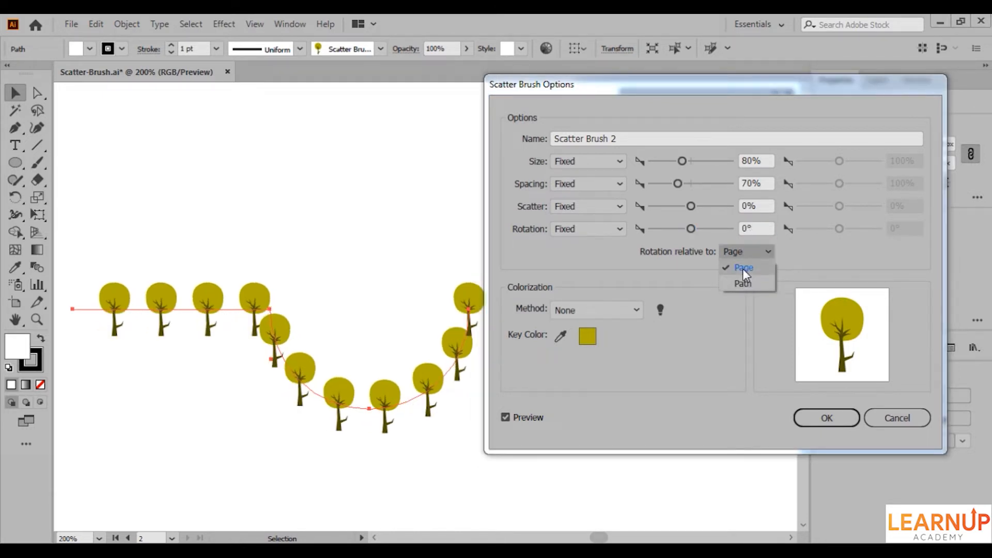
left_click(743, 268)
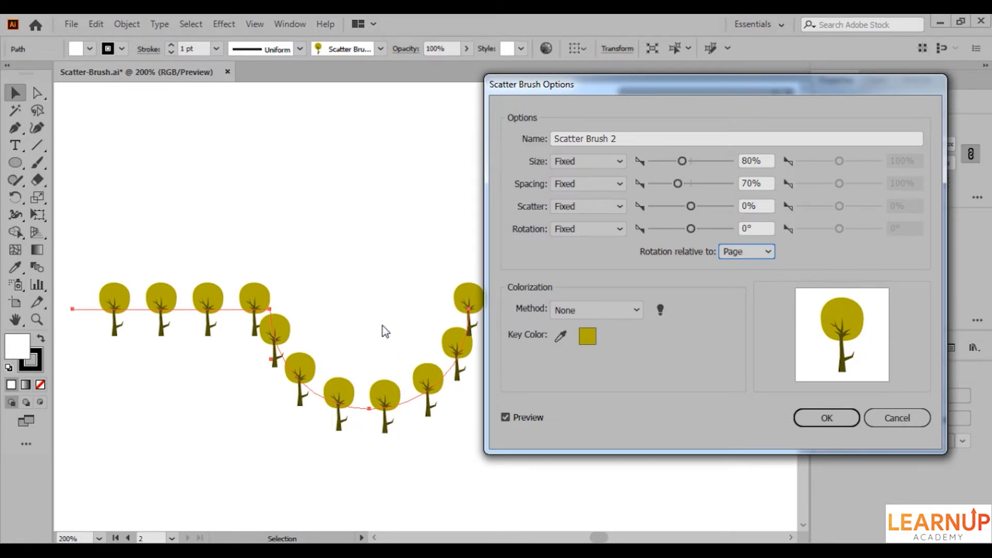
left_click(749, 258)
left_click(742, 284)
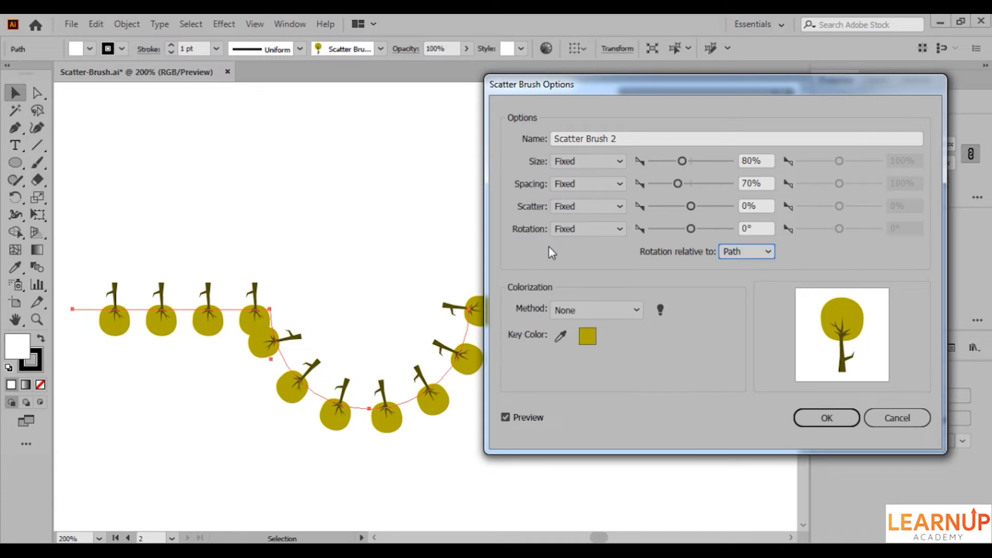
left_click(588, 162)
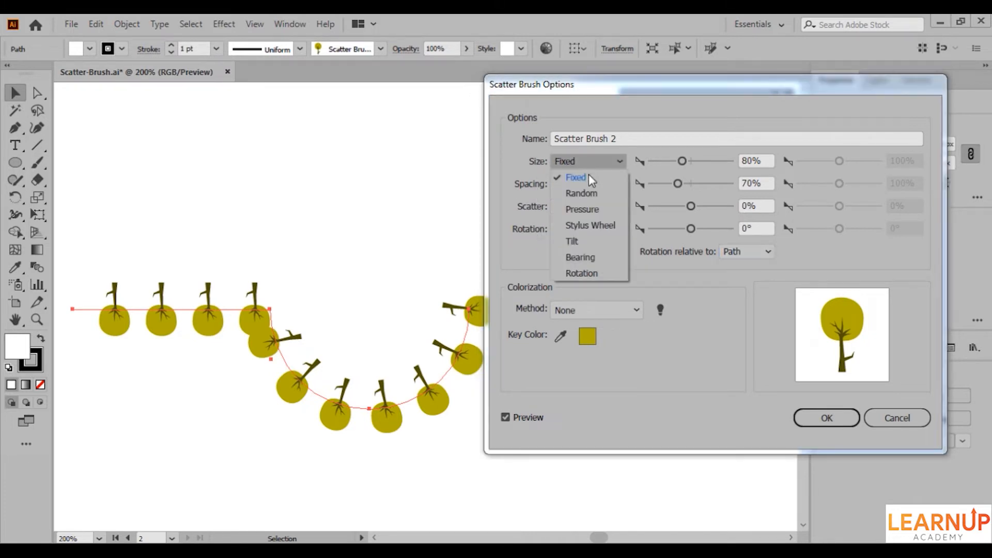
left_click(587, 195)
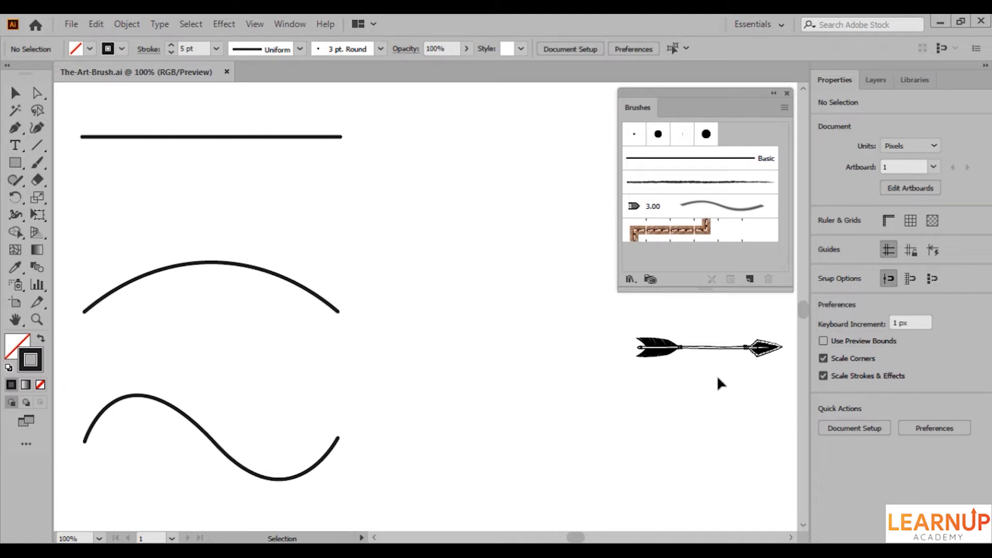
Create an art brush with default options from the arrow artwork and apply it to the straight, arched and wavy paths.
left_click(716, 348)
left_click(752, 281)
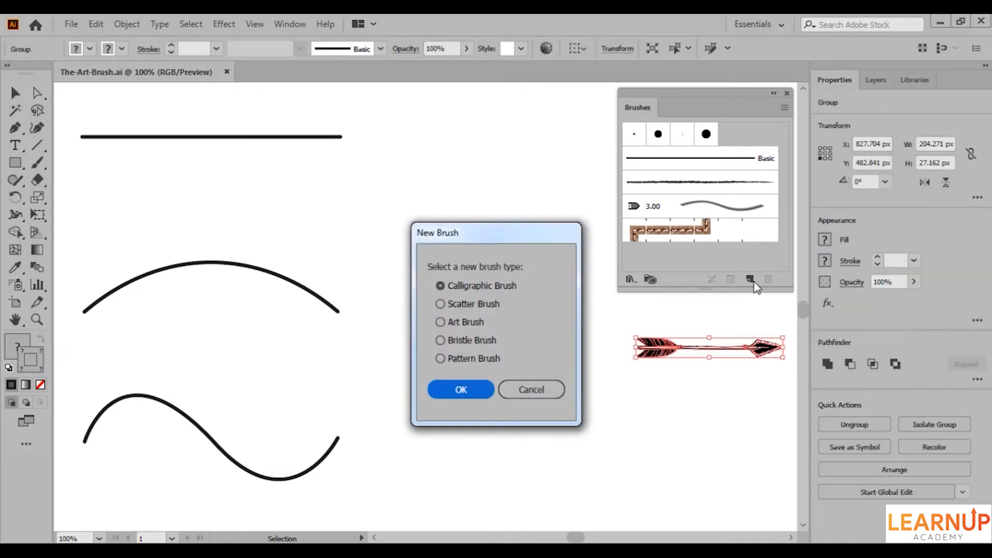
left_click(465, 322)
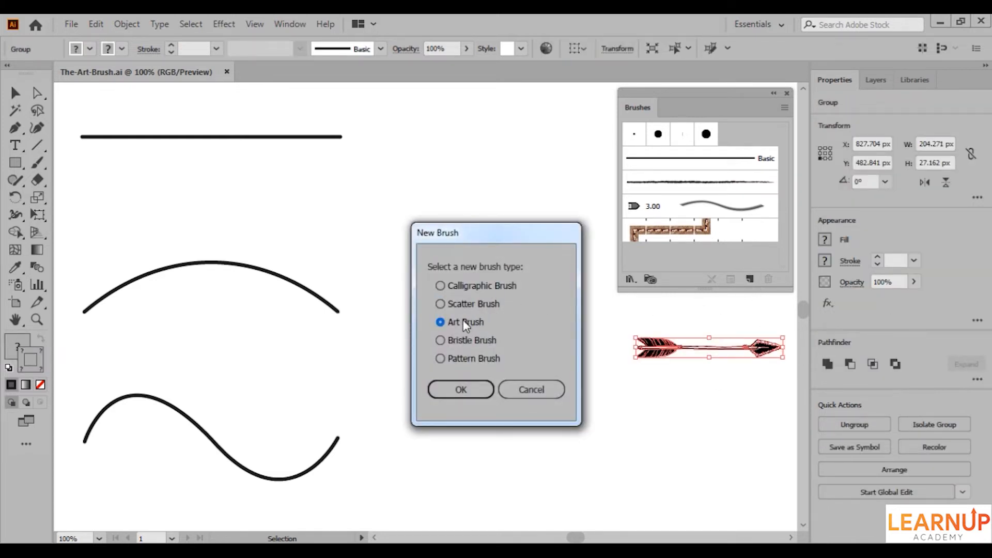
left_click(468, 389)
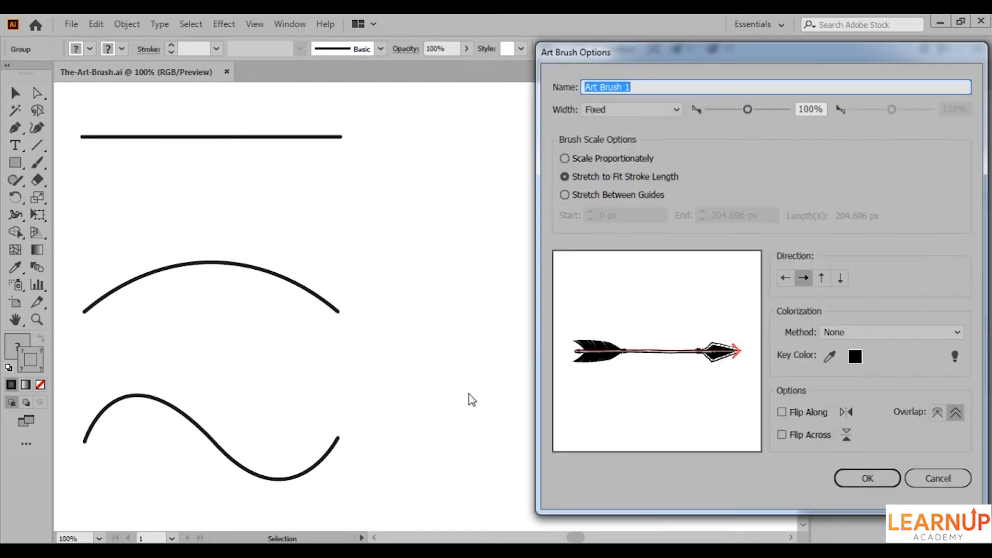
left_click(860, 474)
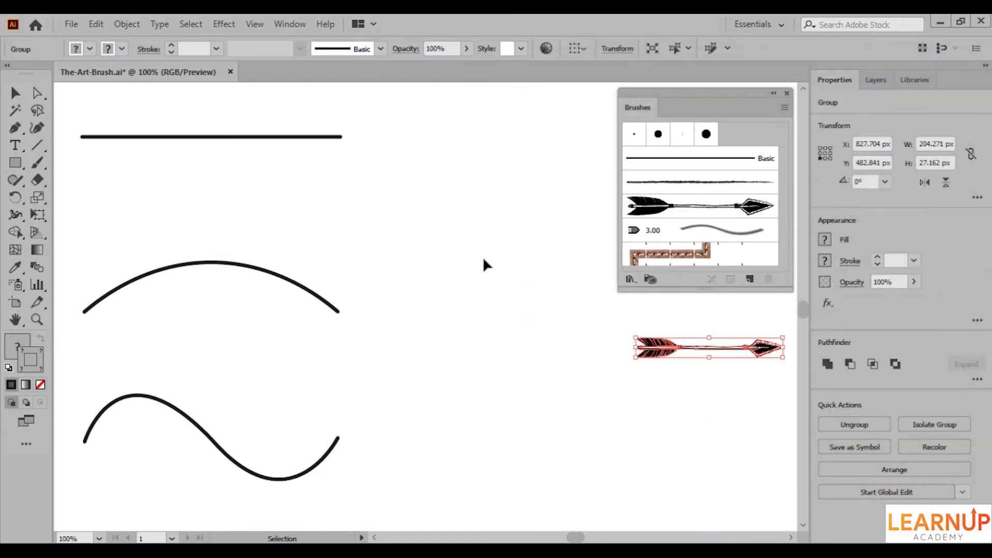
left_click_drag(408, 129, 282, 481)
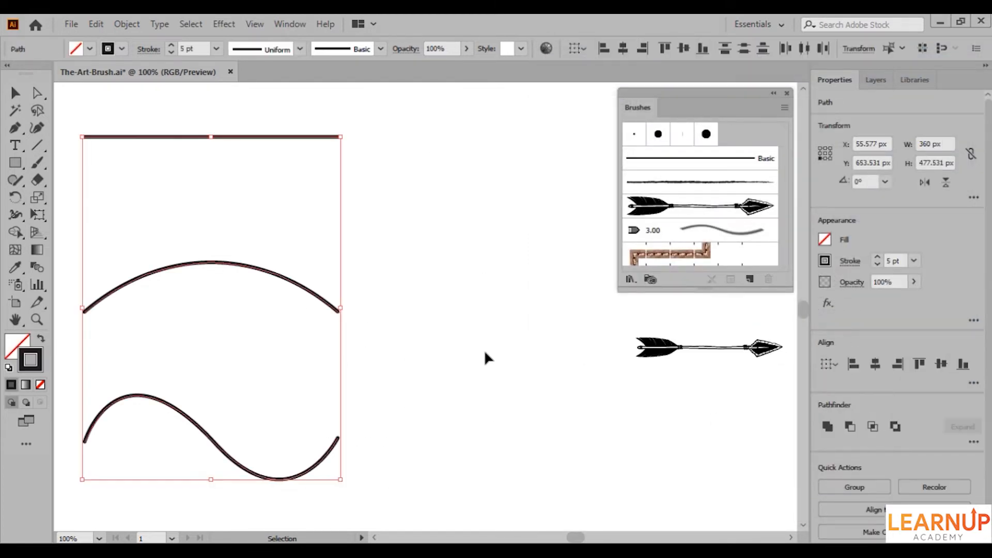
left_click(651, 216)
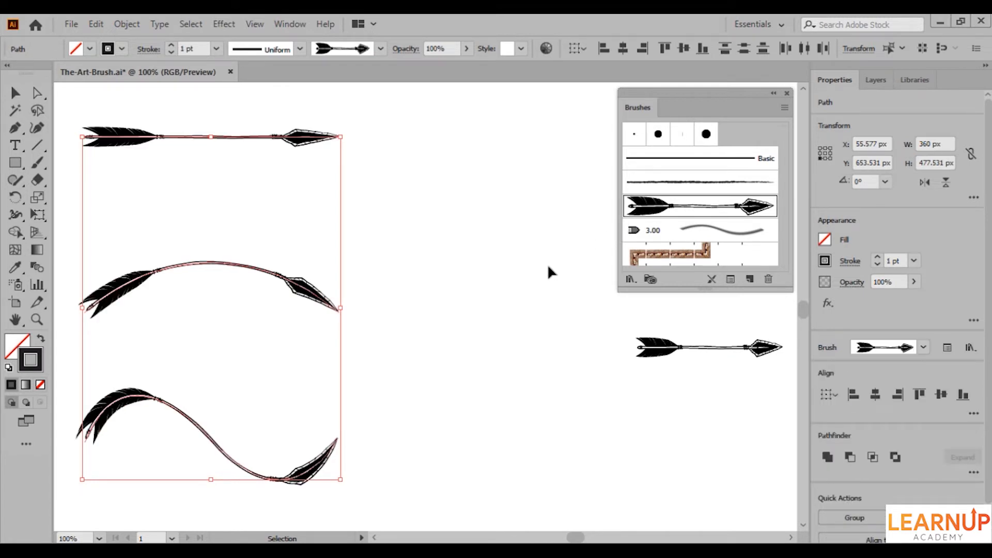
Edit the arrow art brush with the preview on, try a 90% fixed width and set it back to 100%.
double_click(645, 211)
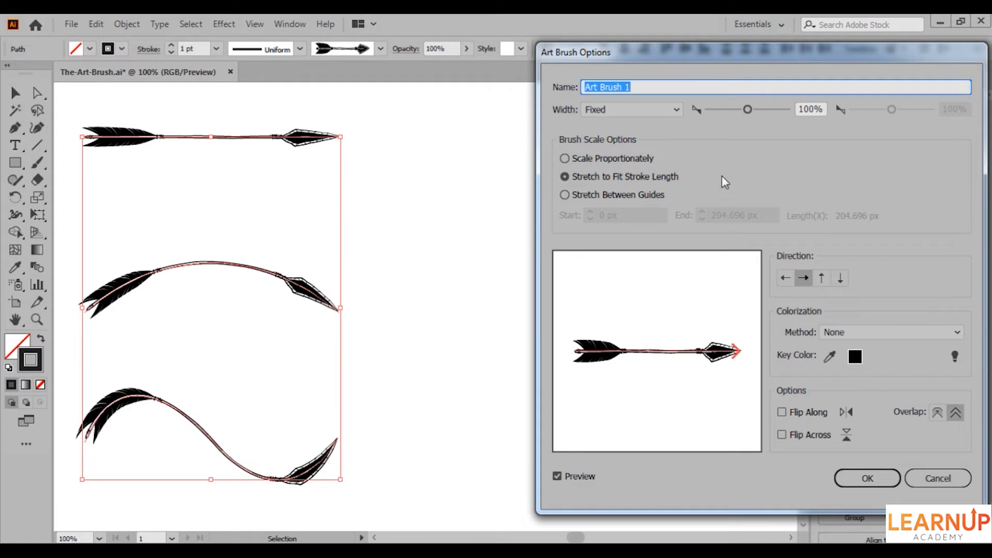
left_click(798, 108)
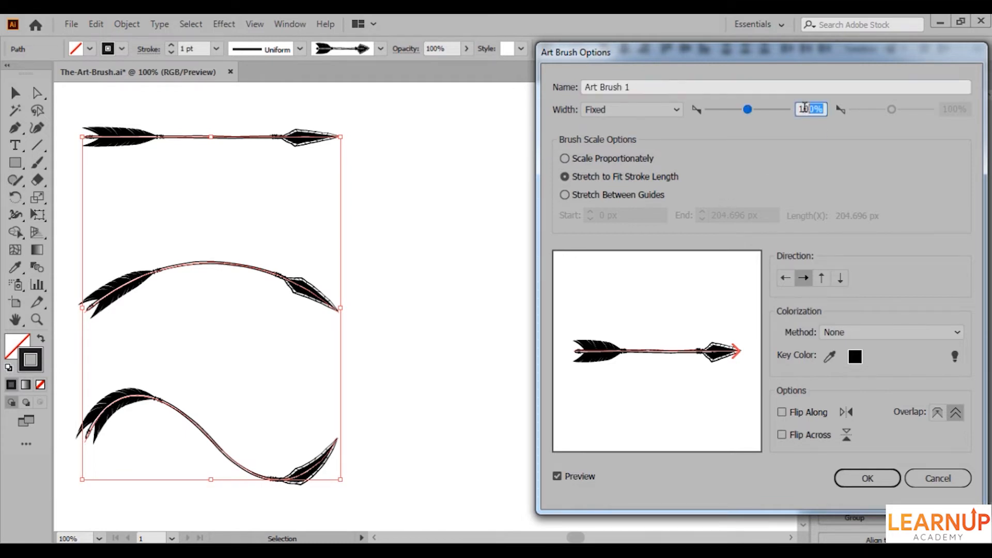
scroll(797, 107, "up", 1)
scroll(804, 109, "down", 2)
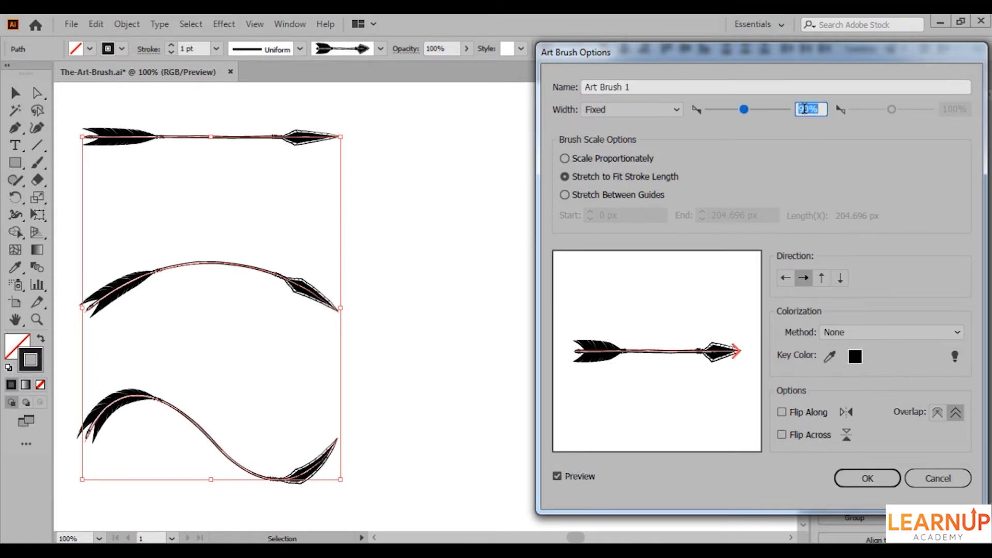
scroll(804, 108, "up", 1)
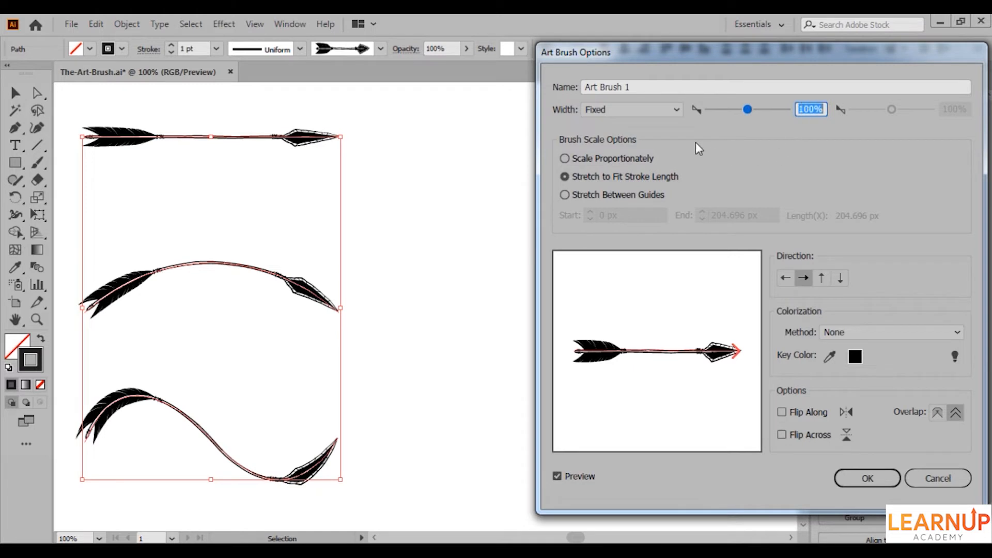
left_click(651, 109)
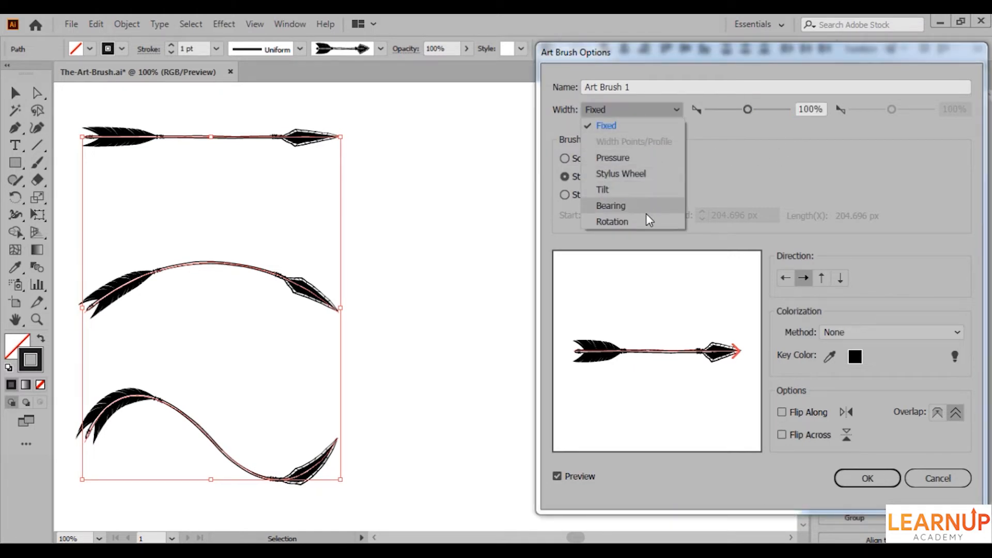
left_click(711, 243)
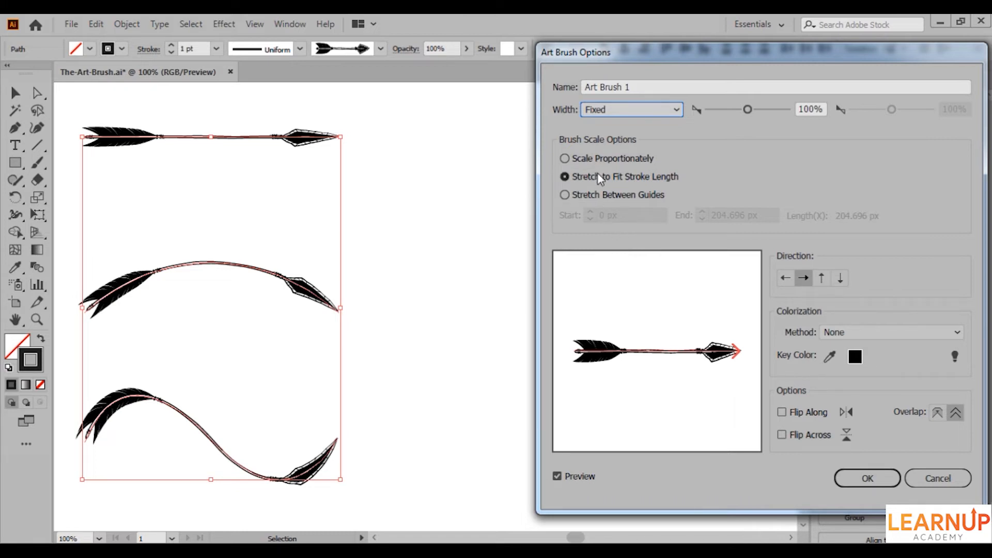
Try Scale Proportionately and Stretch to Fit Stroke Length on the arrow brush, ending with Stretch Between Guides.
left_click(593, 159)
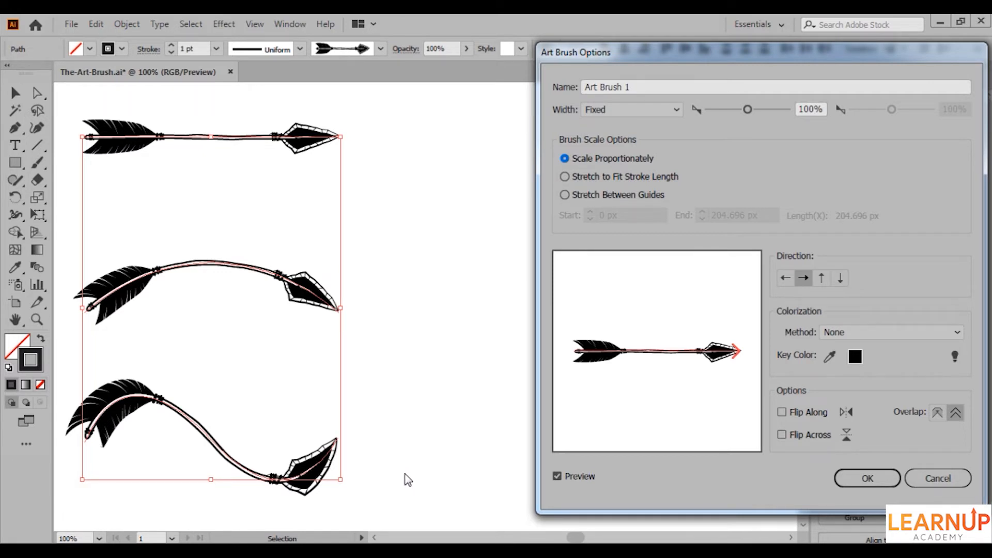
left_click(564, 177)
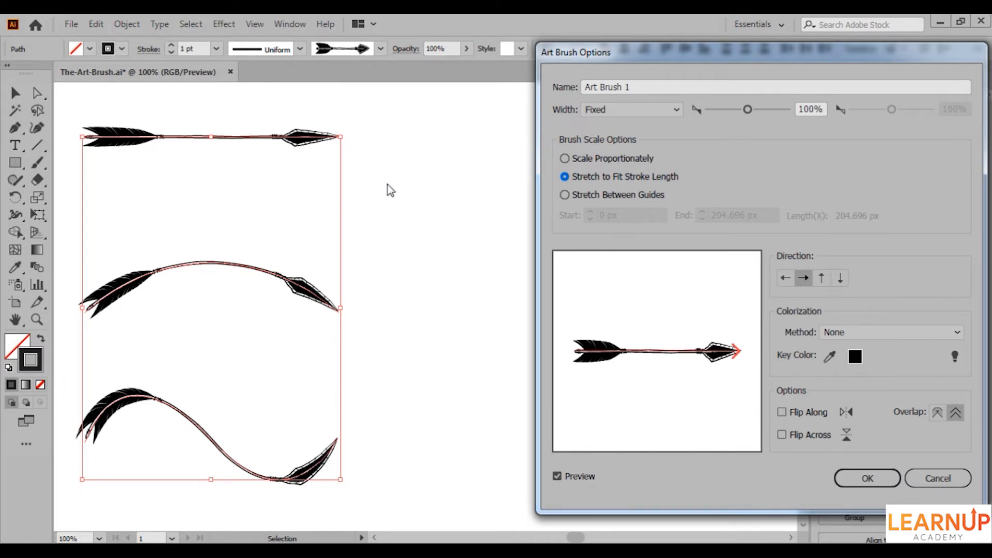
left_click(565, 195)
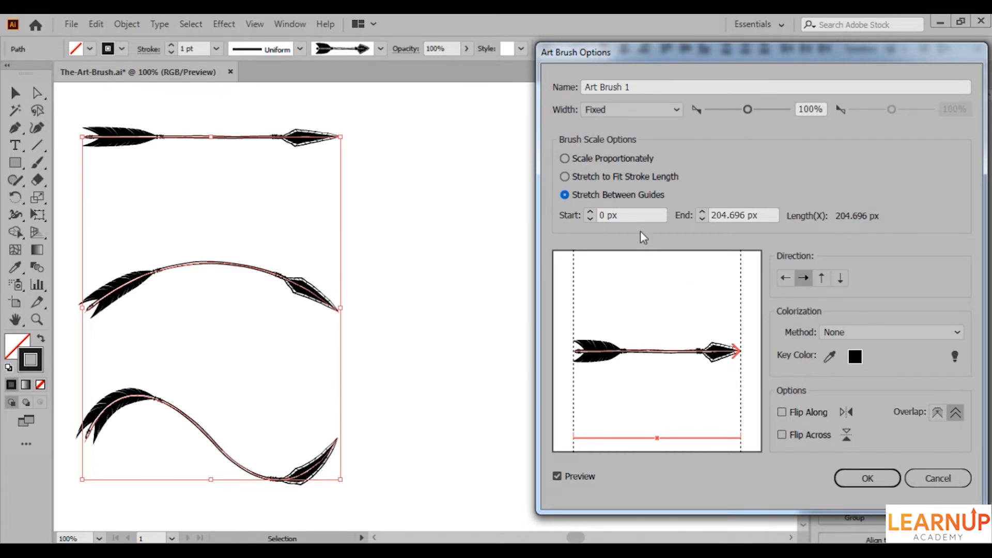
Place the arrow brush's stretch guides around the plain shaft, starting at about 68 px and ending at about 143 px.
left_click(635, 215)
key("Tab")
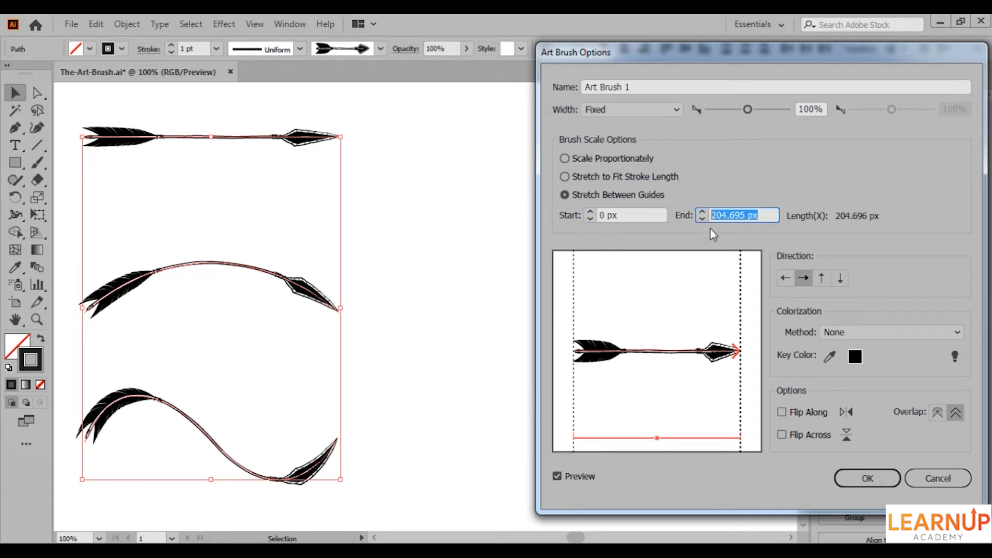
left_click_drag(573, 295, 631, 305)
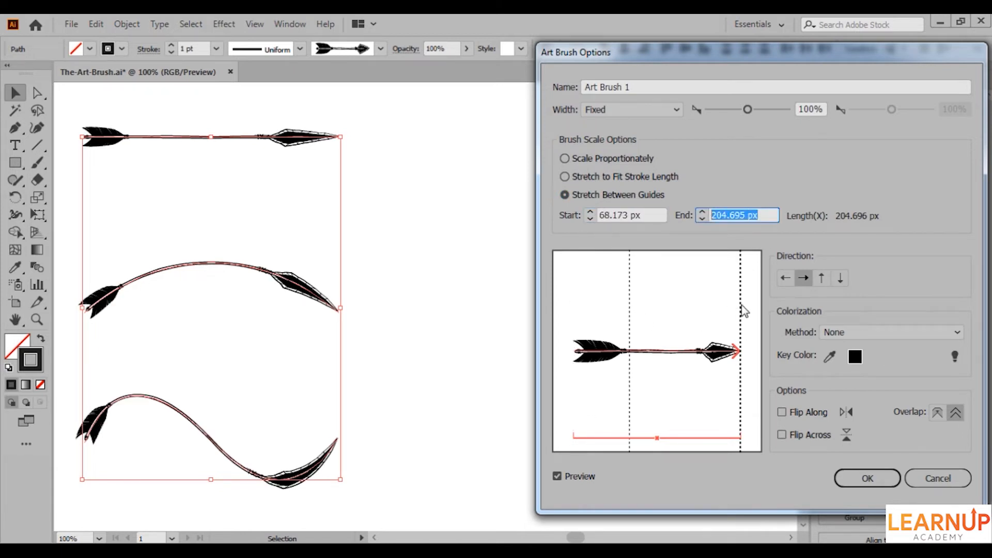
left_click_drag(741, 310, 691, 309)
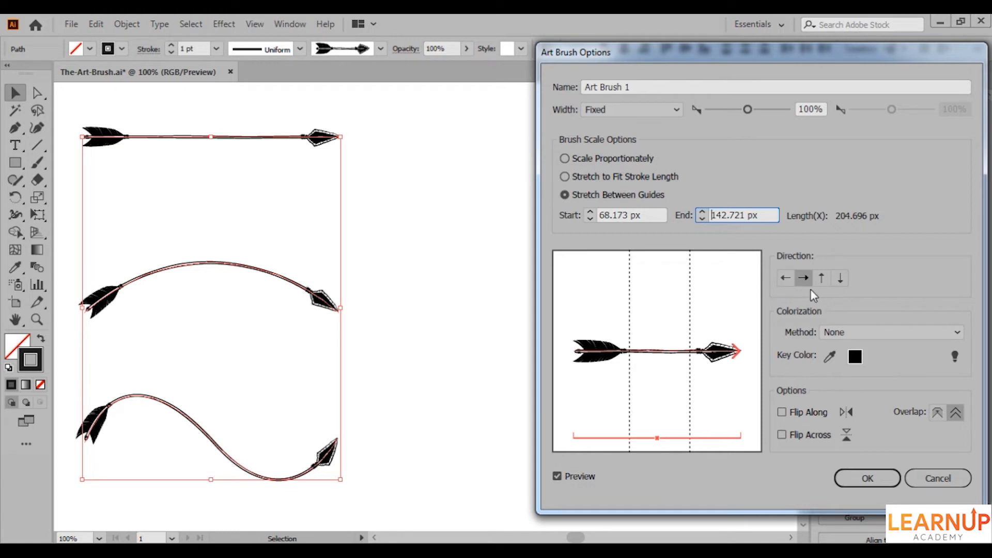
Try the upward and downward stroke directions for the arrow brush and return it to left-to-right.
left_click(821, 278)
left_click(840, 279)
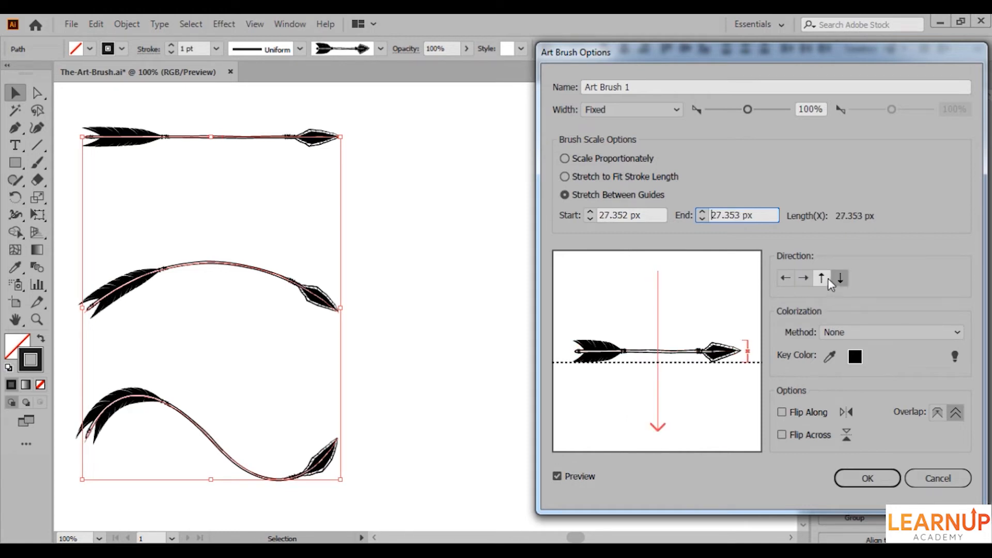
left_click(827, 278)
left_click(804, 279)
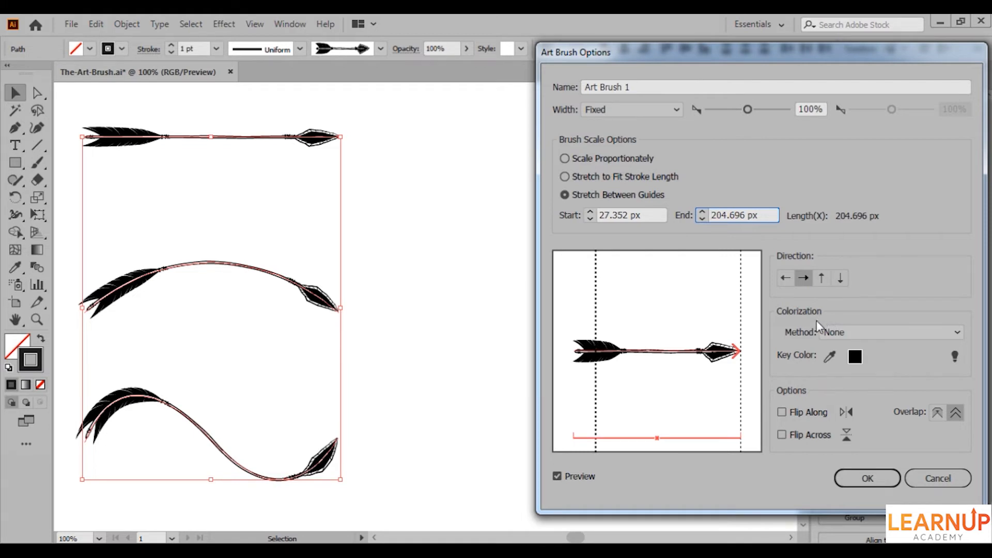
Try Flip Along and Flip Across on the arrow brush and turn both off again.
left_click(801, 411)
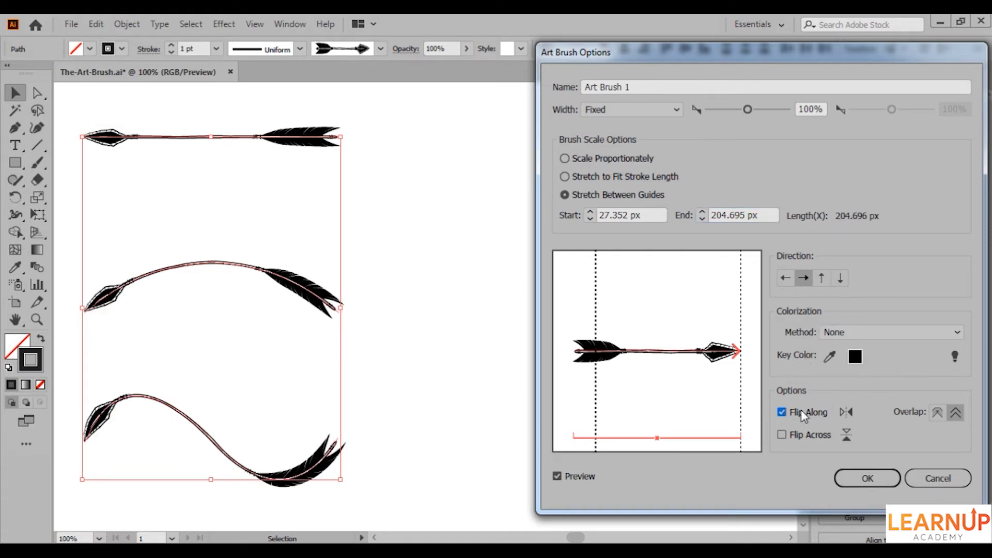
left_click(801, 411)
left_click(803, 433)
left_click(802, 433)
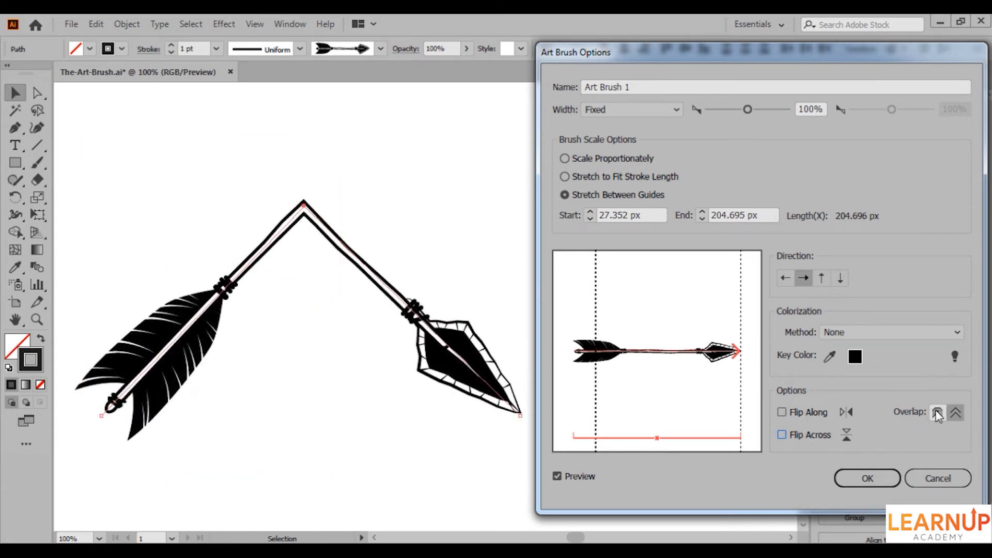
Compare the arrow brush's two overlap settings and finish with corners and folds adjusted to prevent overlap.
left_click(938, 413)
left_click(954, 413)
left_click(937, 413)
left_click(955, 414)
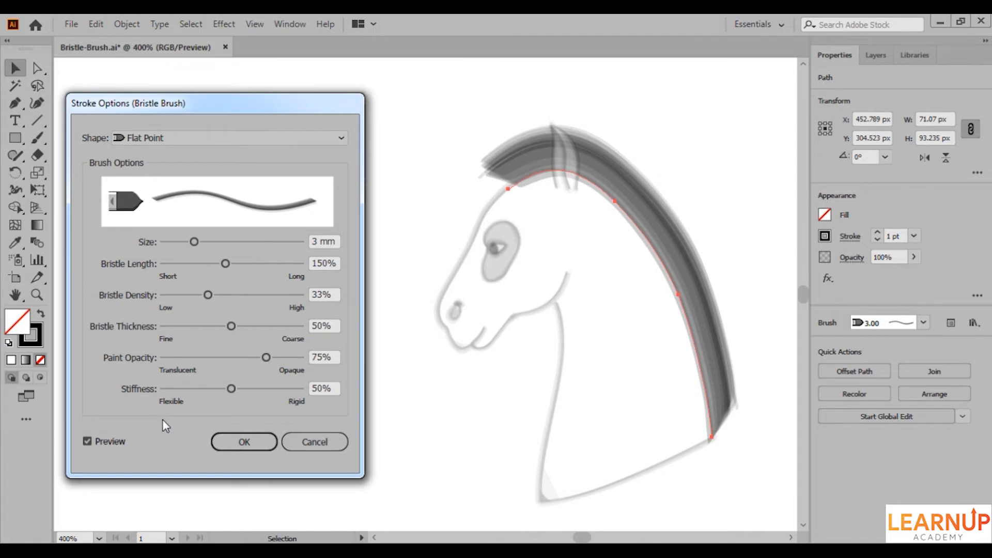
Keep the Flat Point shape for the mane's bristle stroke and set its size to 3.96 mm and bristle length to 230%.
left_click(153, 140)
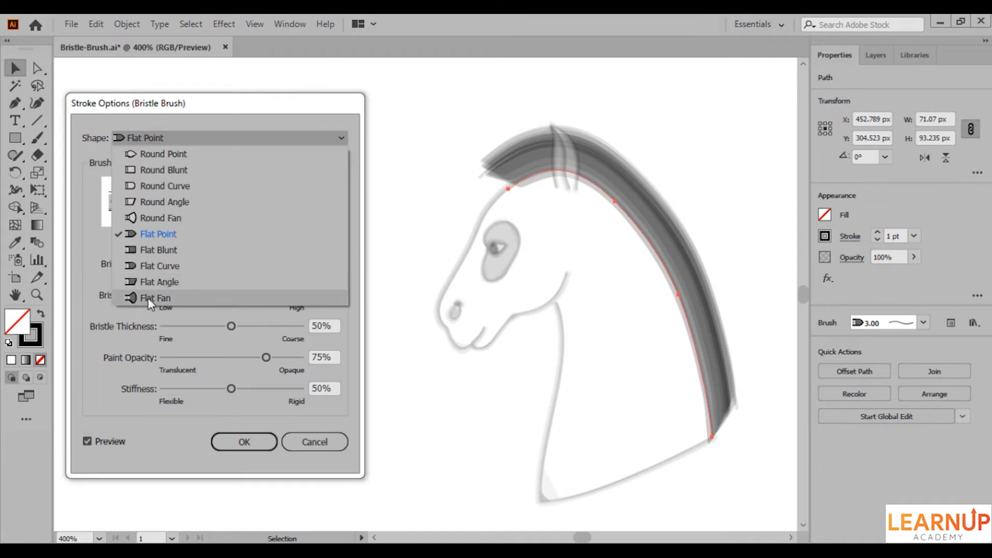
left_click(110, 313)
key("Tab")
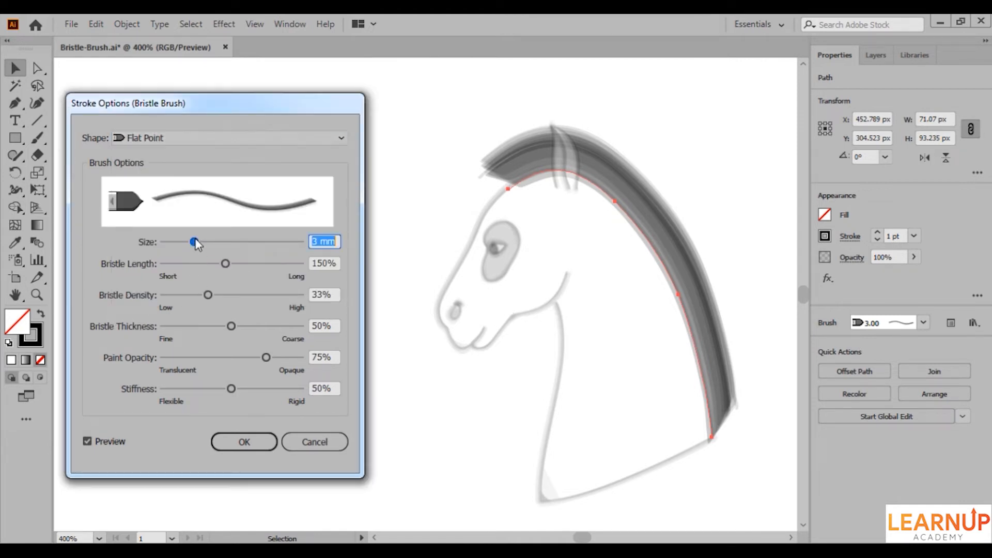
left_click_drag(194, 244, 209, 246)
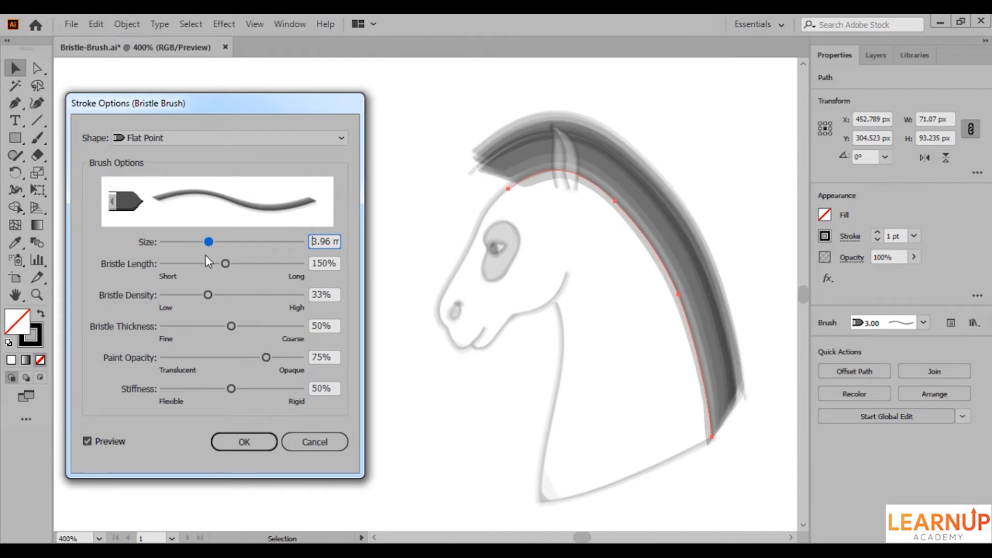
left_click(224, 263)
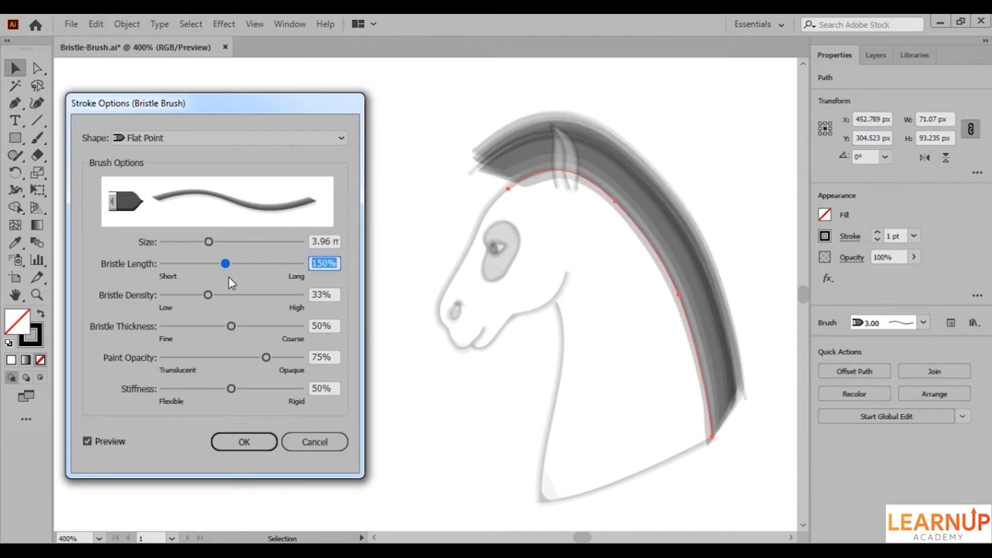
mouse_move(227, 266)
left_mouse_down()
mouse_move(179, 263)
mouse_move(242, 266)
mouse_move(266, 279)
left_mouse_up()
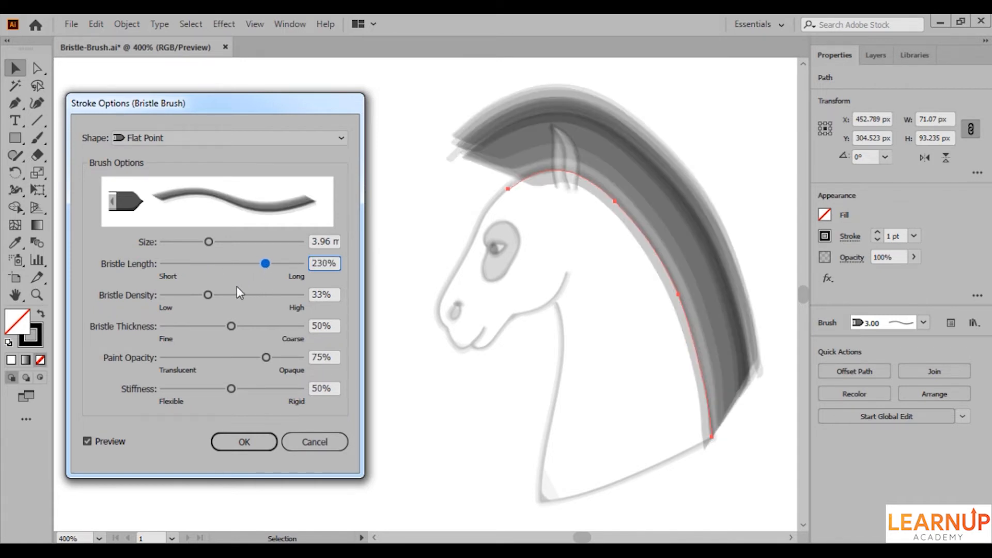
Set the mane stroke's bristle density to 46%, bristle thickness to 56% and paint opacity to 83%.
mouse_move(208, 295)
left_mouse_down()
mouse_move(183, 298)
mouse_move(259, 297)
mouse_move(226, 295)
mouse_move(221, 326)
mouse_move(202, 326)
mouse_move(242, 331)
left_mouse_up()
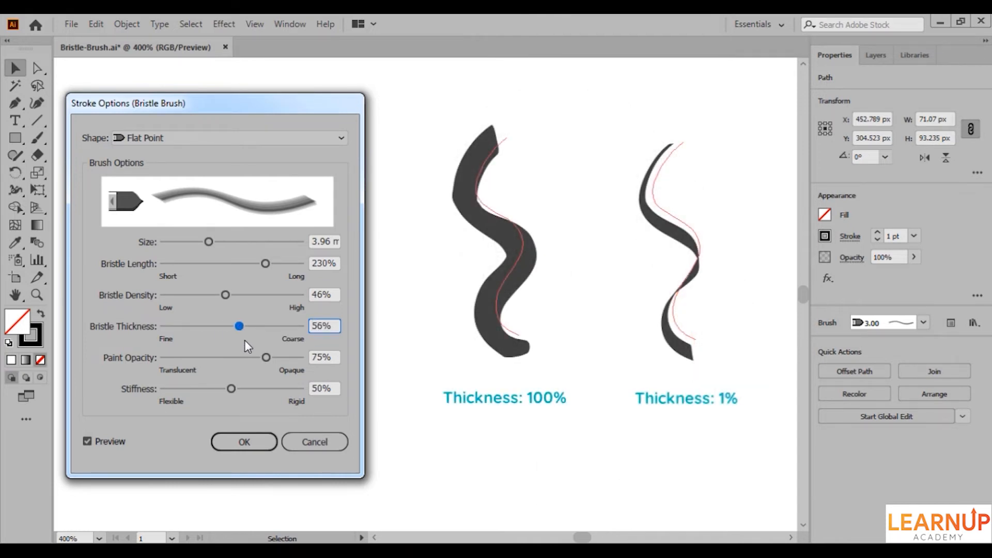
left_click(267, 358)
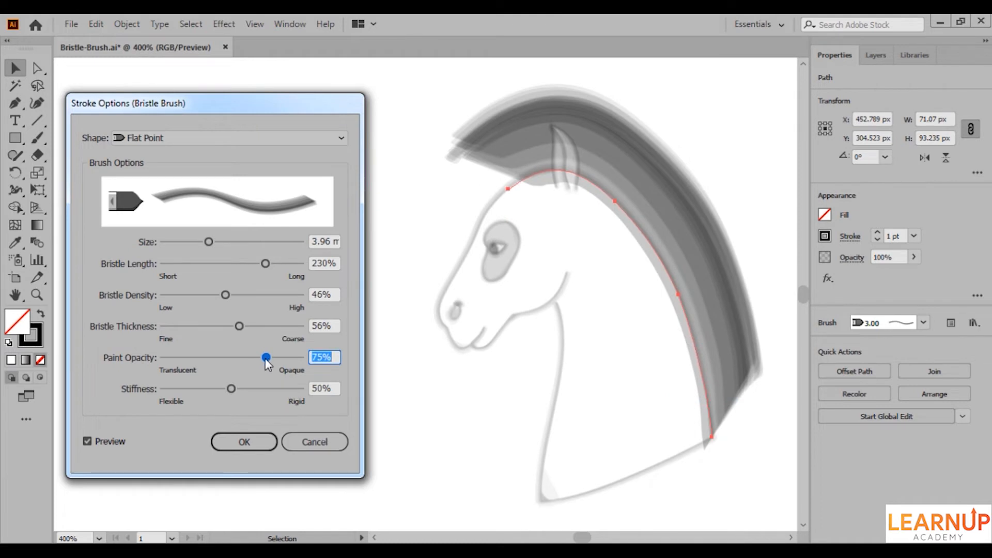
mouse_move(265, 358)
left_mouse_down()
mouse_move(212, 361)
mouse_move(276, 362)
mouse_move(275, 370)
left_mouse_up()
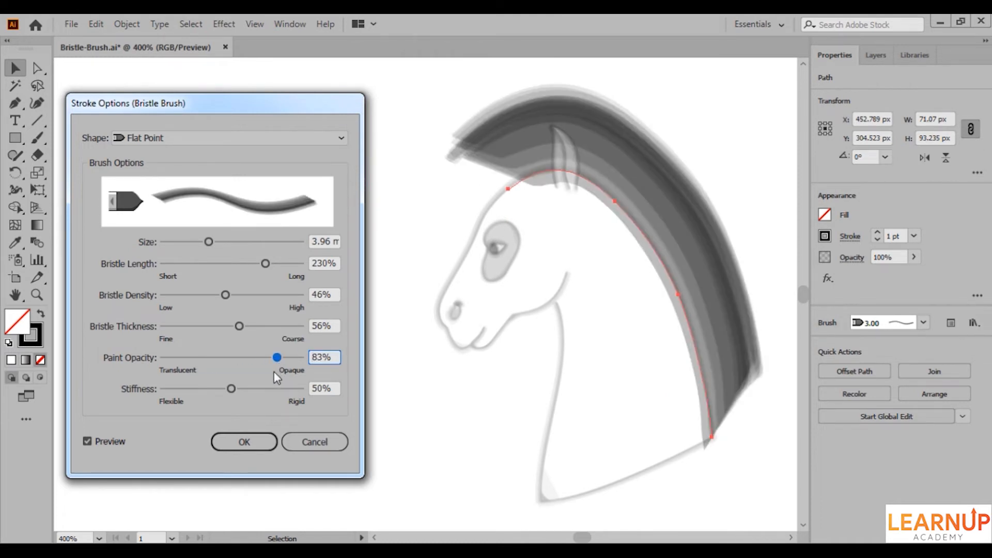
Try 100% stiffness on the mane stroke, settle on 21%, and shorten the bristle length.
left_click(231, 389)
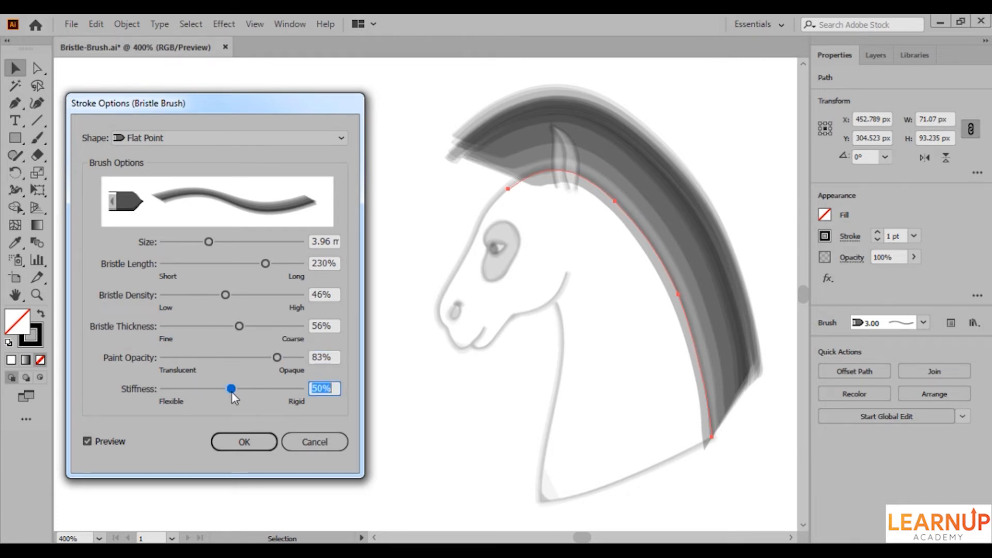
left_click_drag(231, 391, 282, 394)
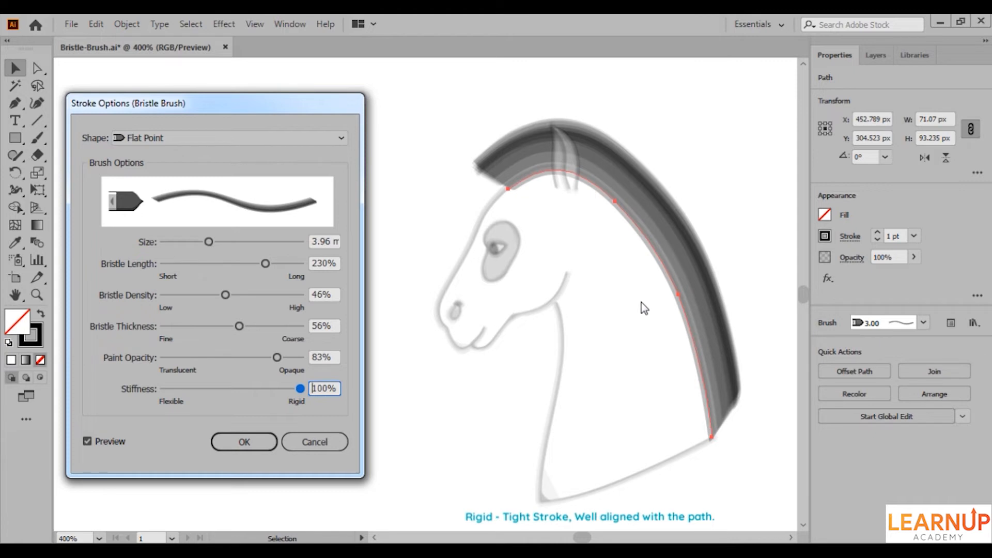
left_click_drag(306, 390, 191, 395)
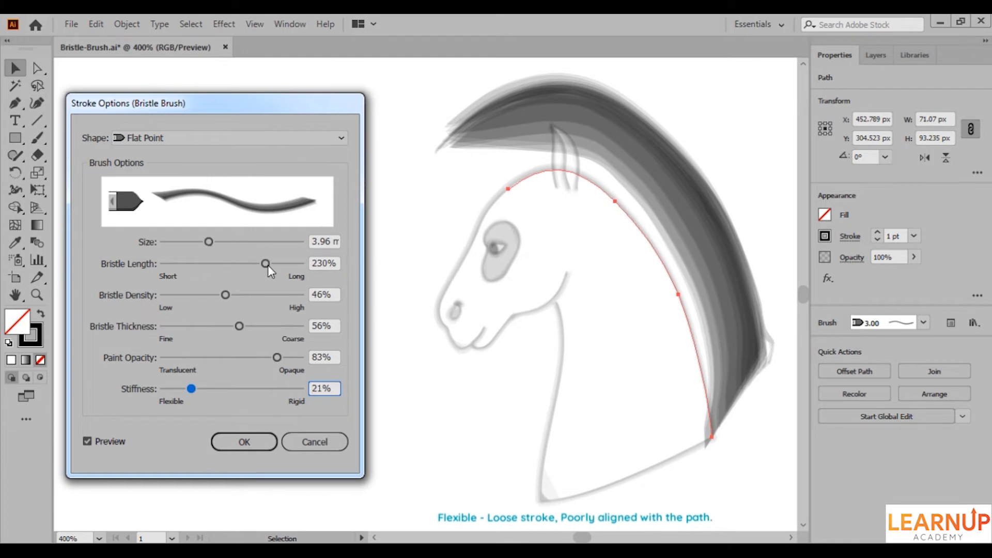
left_click_drag(266, 264, 178, 267)
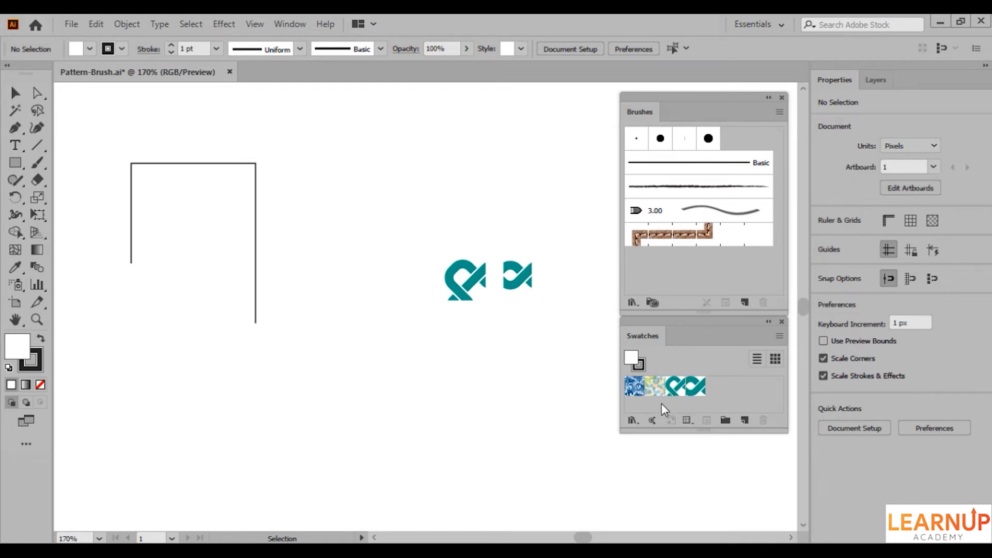
Try adding the smaller teal motif as a pattern swatch and as a new brush, discarding both attempts.
left_click_drag(518, 285, 628, 386)
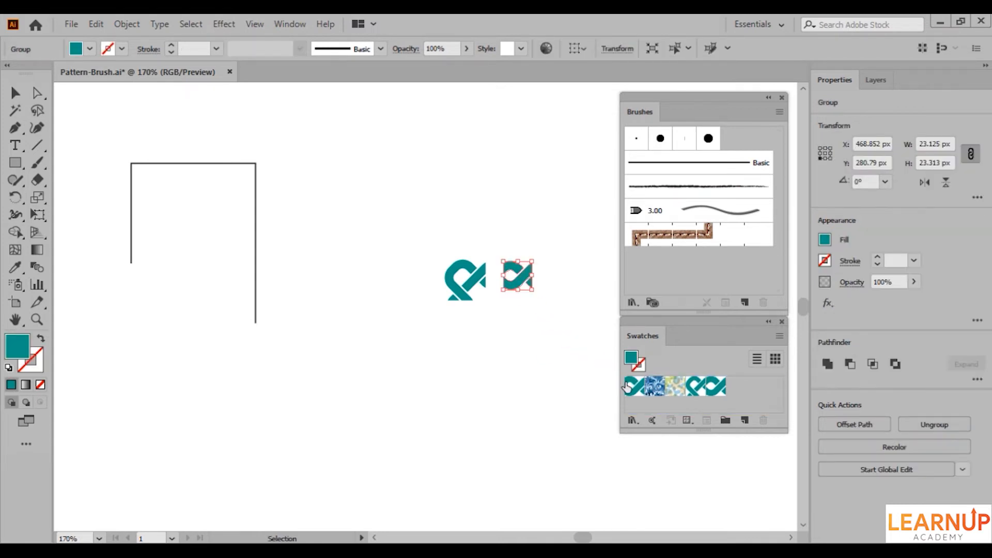
key("ctrl+z")
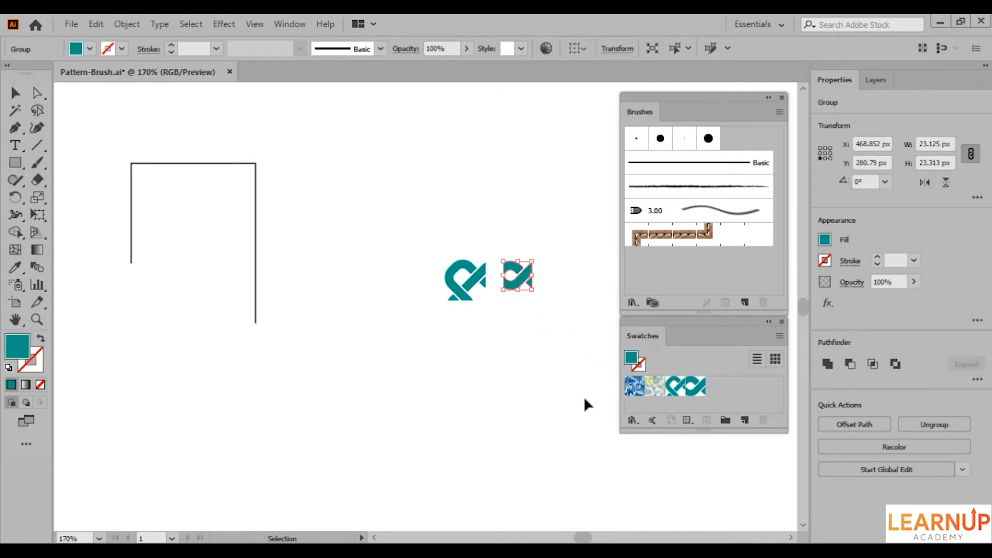
left_click_drag(521, 282, 643, 283)
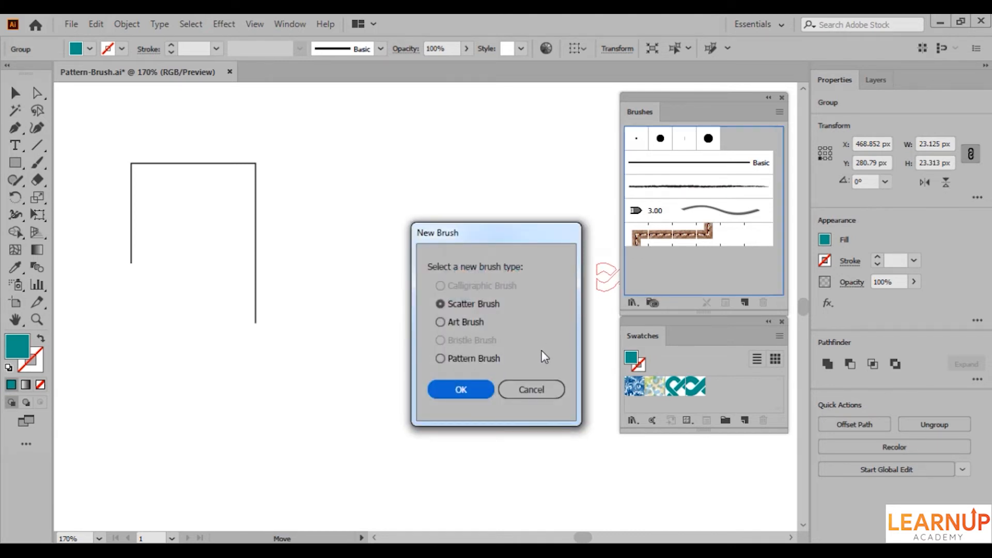
left_click(531, 388)
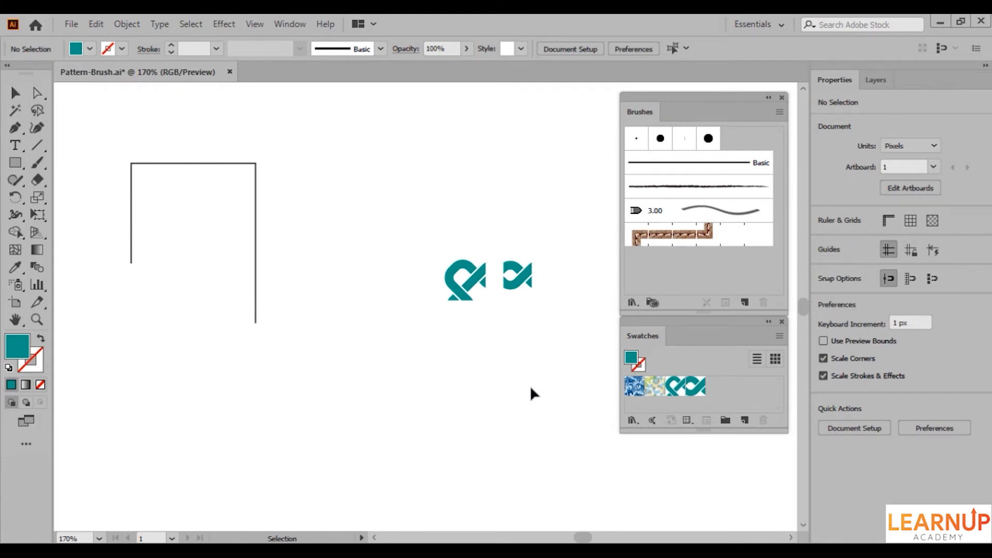
Start a new pattern brush and assign the Corner tile swatch as its outer corner tile.
left_click(742, 304)
left_click(478, 358)
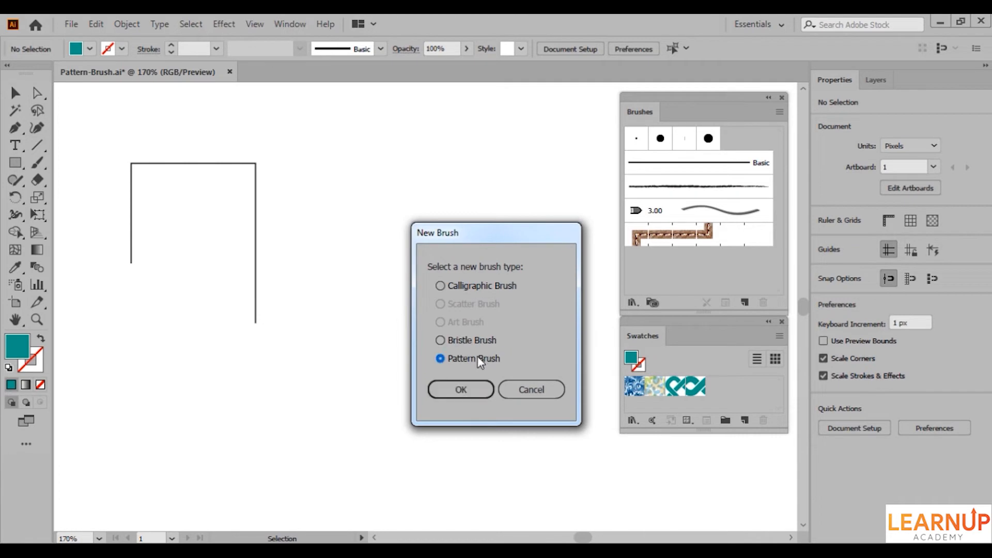
left_click(463, 389)
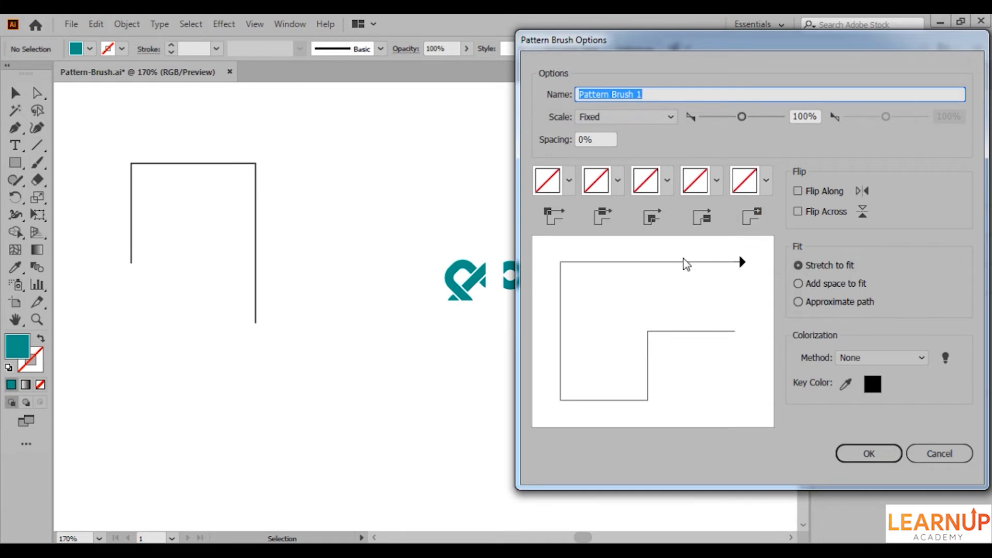
left_click(569, 180)
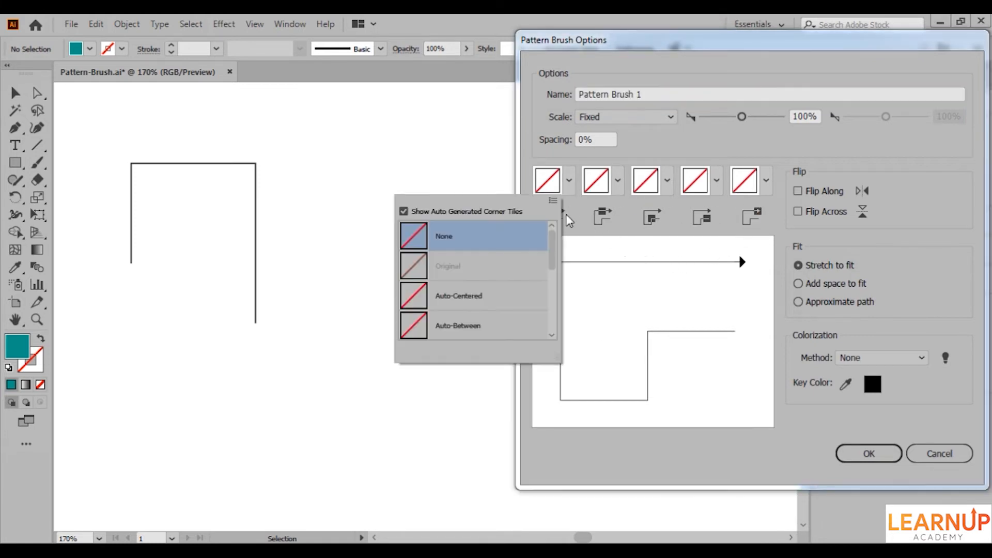
scroll(554, 285, "down", 1)
left_click_drag(551, 280, 552, 323)
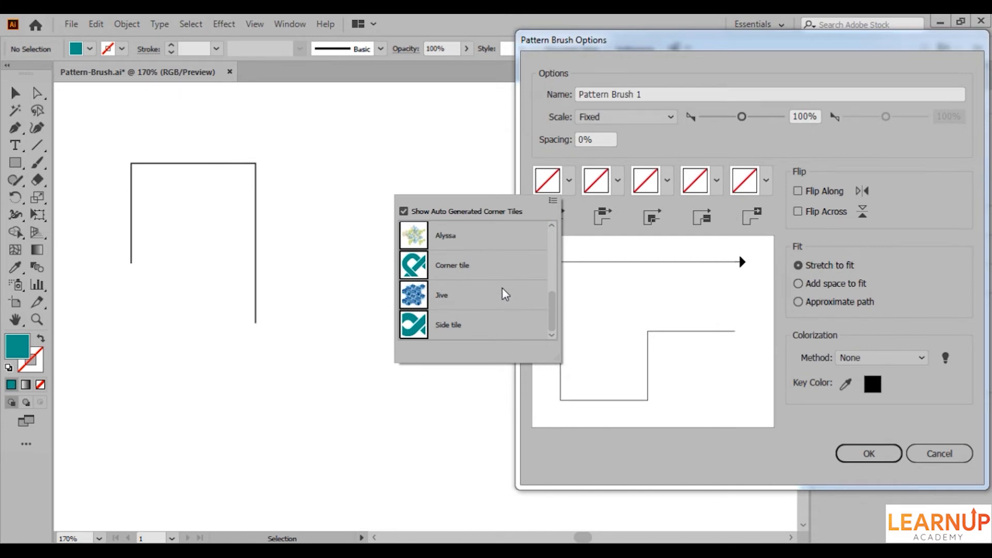
left_click(422, 269)
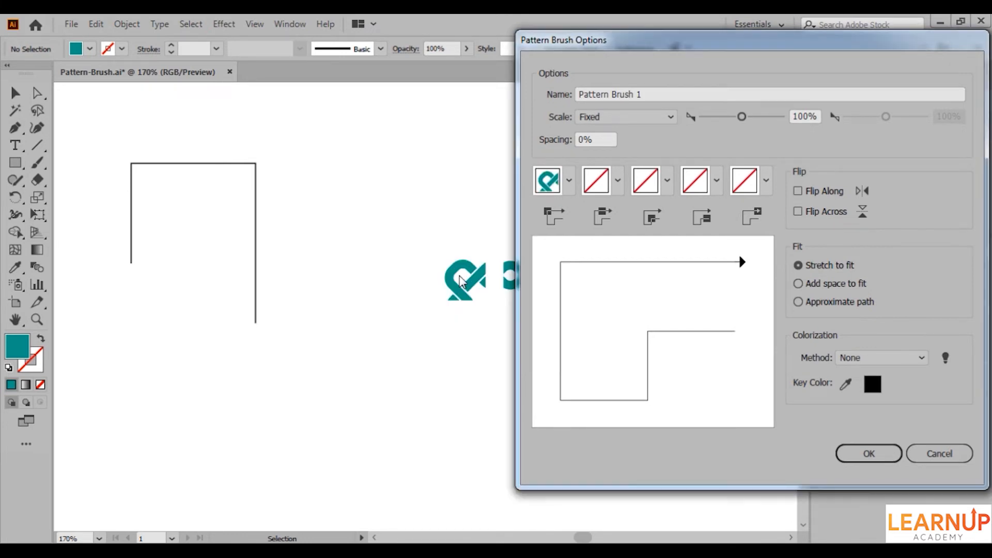
Assign the Side tile swatch as the pattern brush's side tile and create the brush.
left_click(617, 179)
left_click_drag(600, 248, 587, 308)
left_click(587, 313)
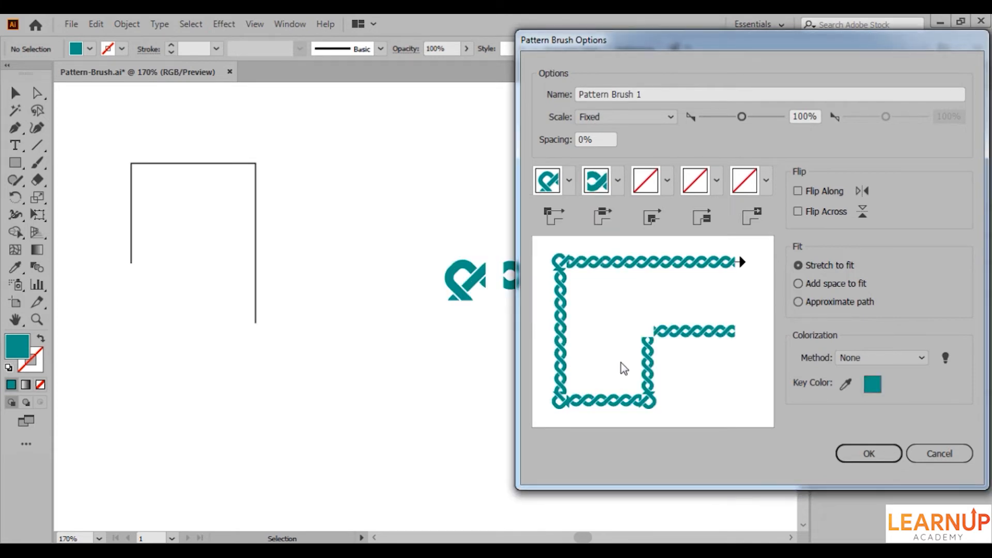
left_click(868, 453)
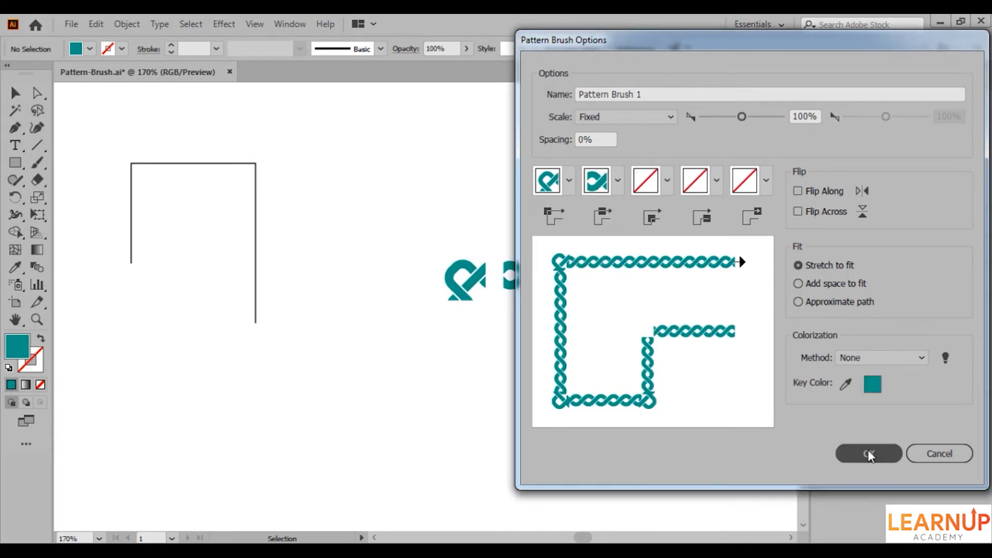
Apply the new teal pattern brush to the open three-sided path and save the document.
left_click(246, 313)
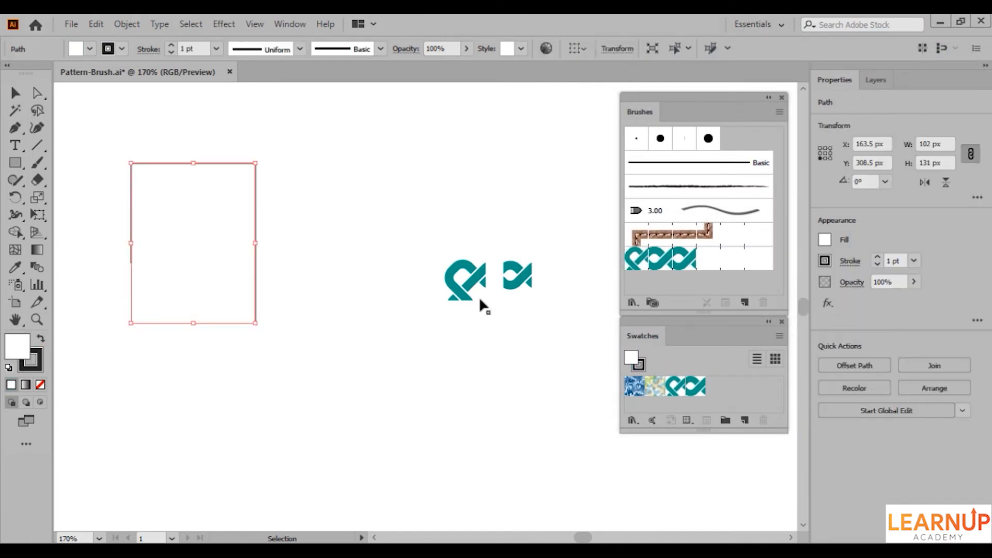
left_click(656, 261)
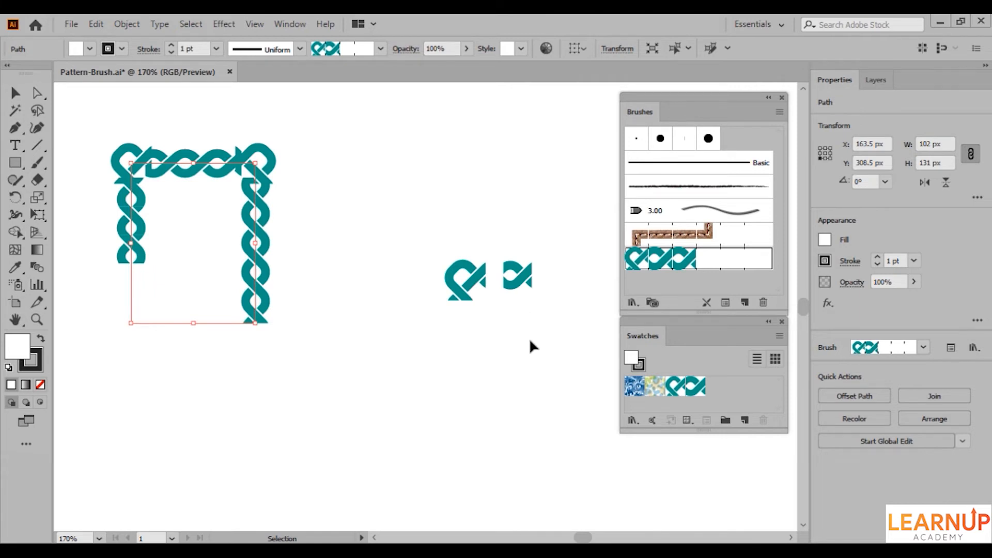
left_click(532, 435)
key("ctrl+s")
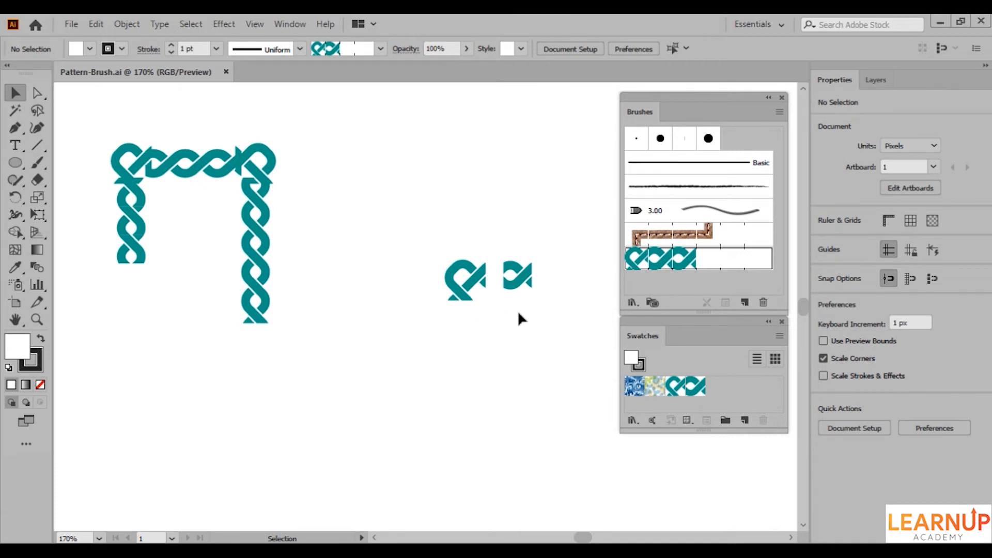
Try stretching the smaller teal motif vertically to about 36 px high and undo the change.
left_click(514, 292)
left_click_drag(517, 289, 517, 305)
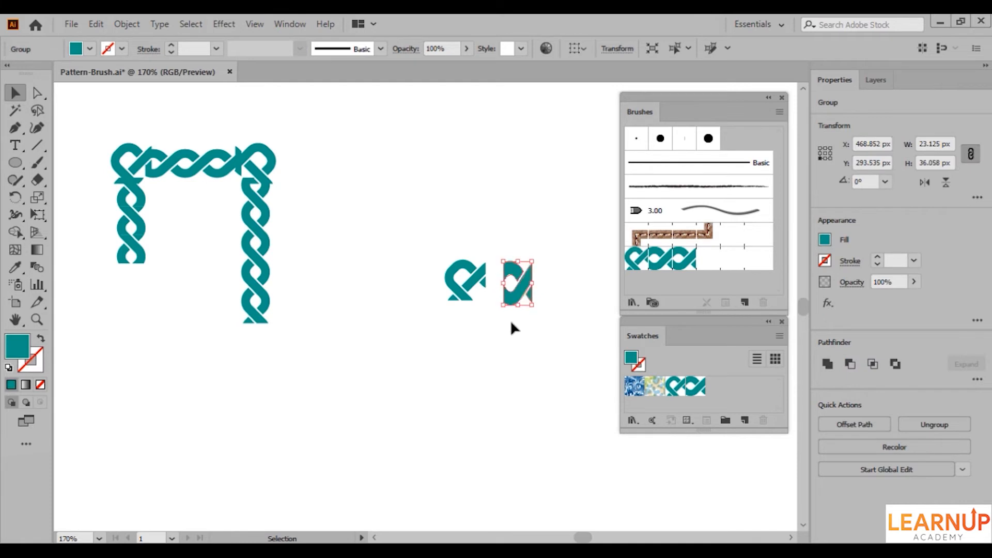
key("ctrl+z")
key("ctrl+z")
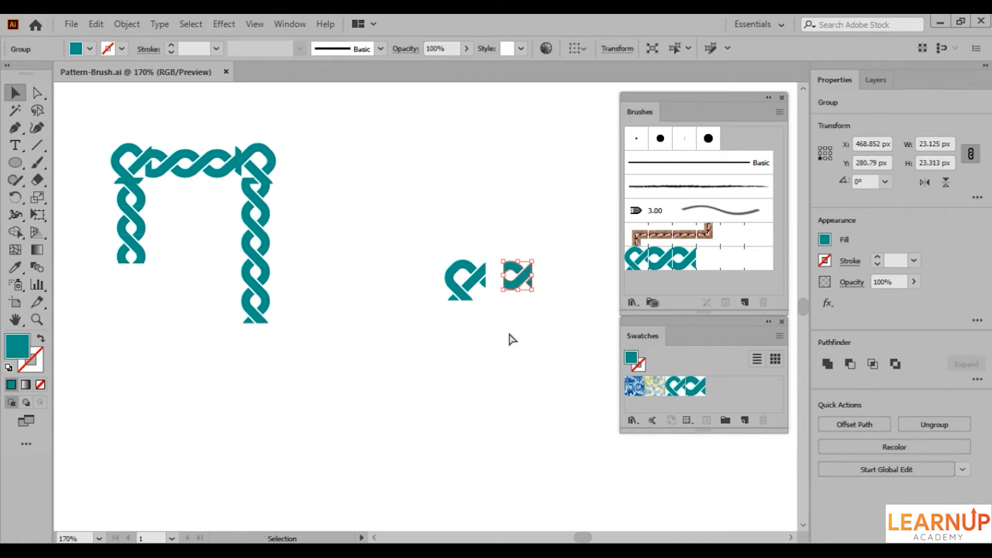
left_click(509, 335)
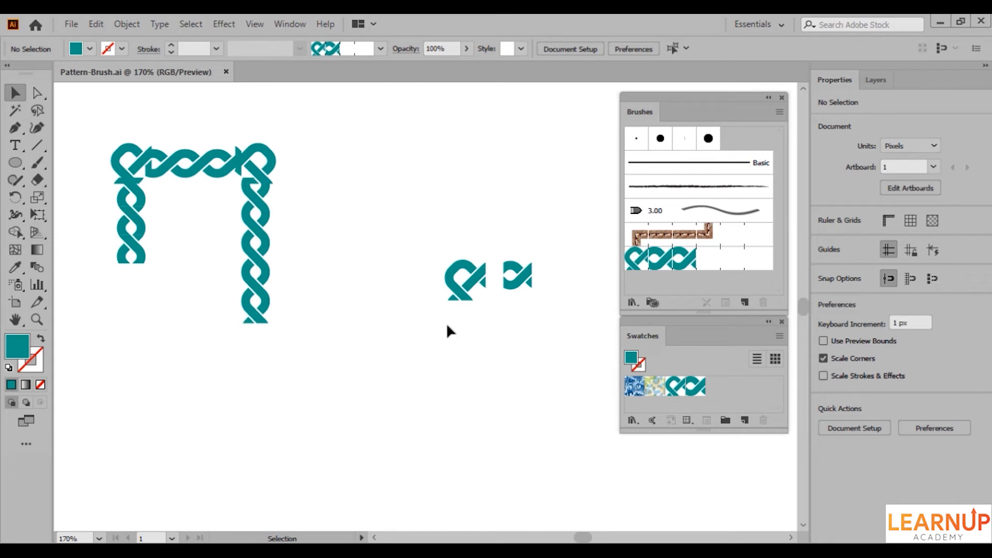
Align the unfilled, unstroked rectangle beside the corner motif to the right edge of the smaller teal motif.
left_click(420, 305)
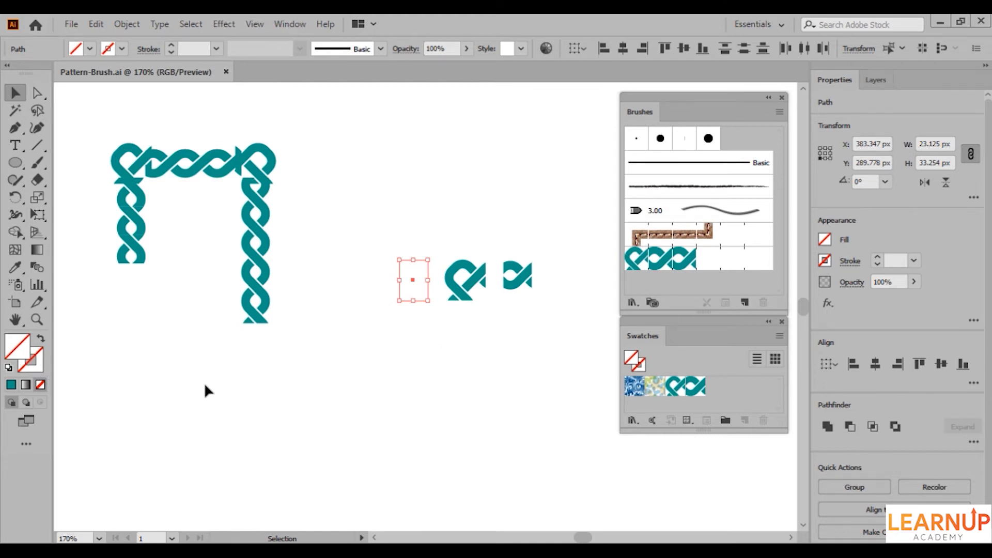
left_click(513, 289, "shift")
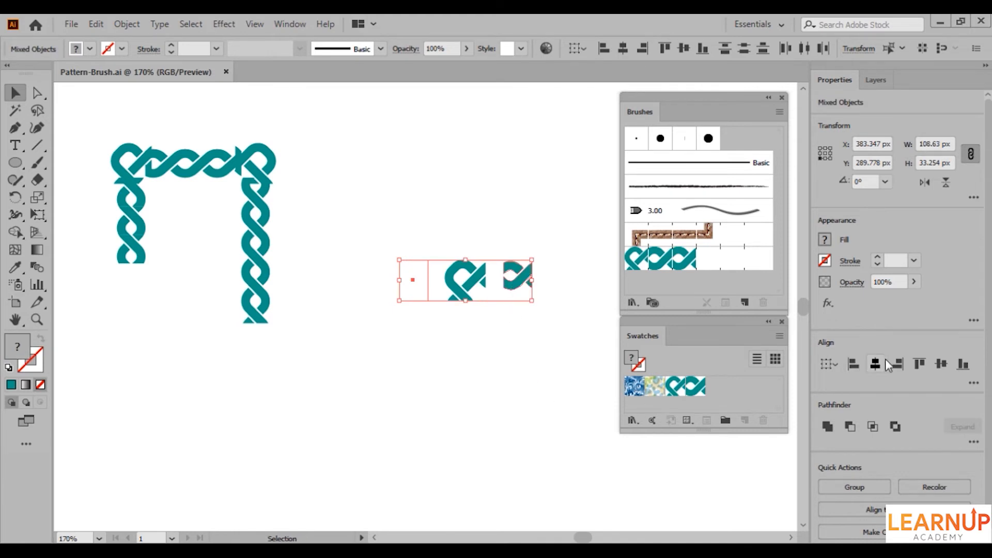
left_click(898, 364)
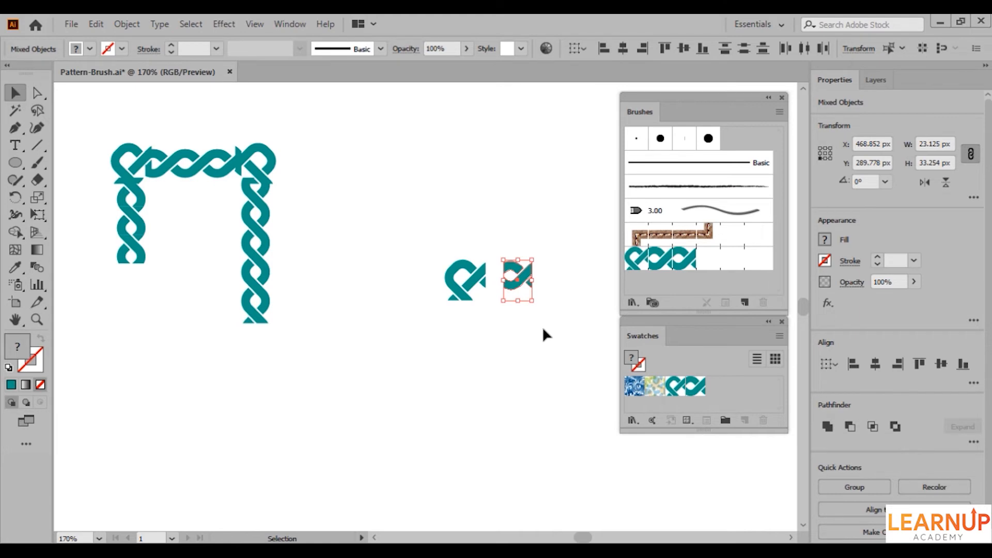
Group the invisible rectangle with the smaller teal motif and replace the Side tile swatch with this group.
right_click(521, 279)
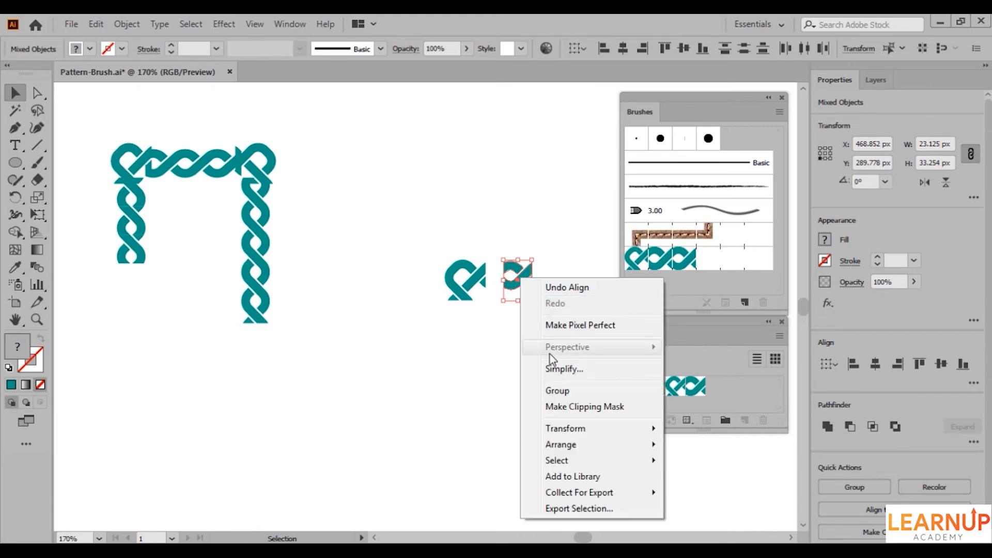
left_click(552, 390)
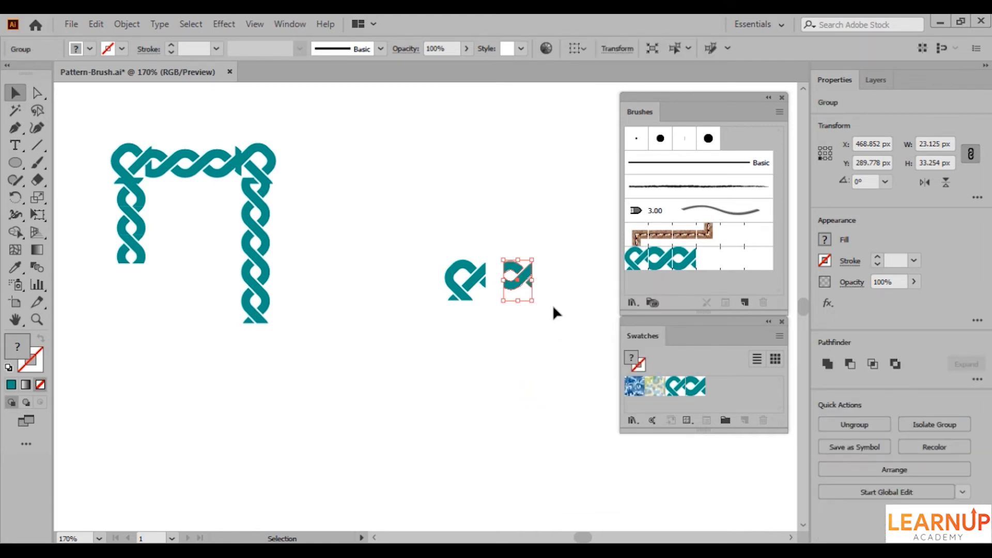
left_click_drag(524, 280, 695, 388)
left_click(586, 364)
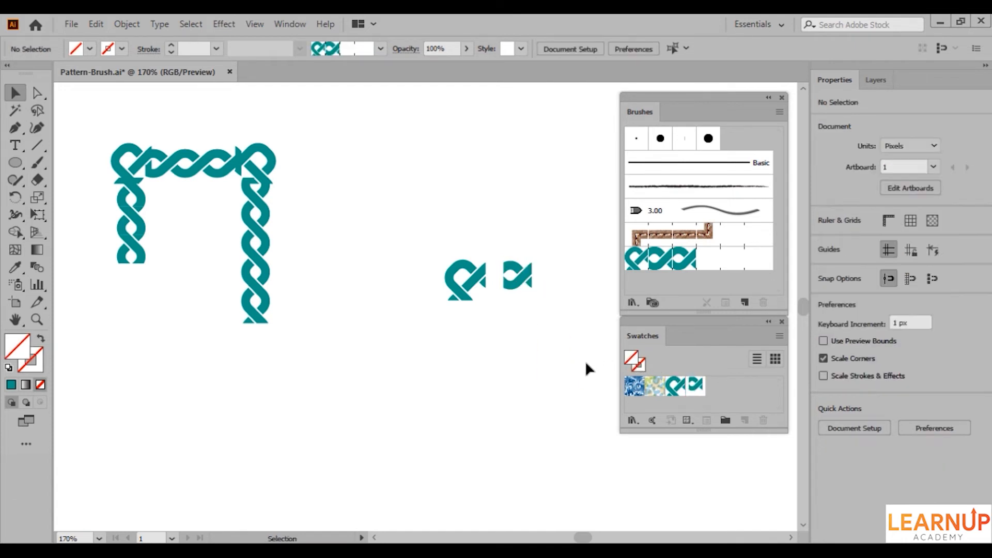
Edit the teal pattern brush to use the revised Side tile swatch as its side tile.
left_click(674, 260)
double_click(674, 260)
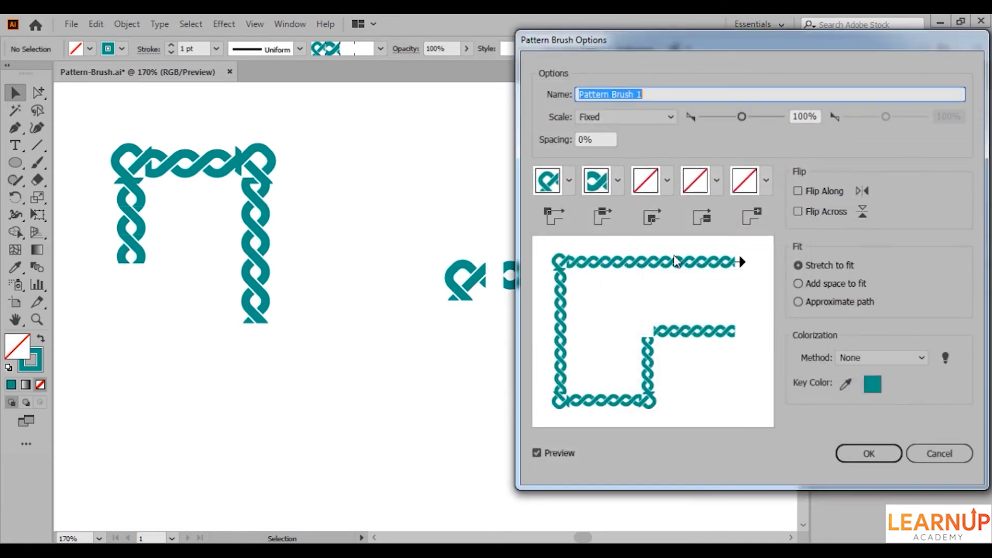
left_click(618, 182)
left_click_drag(602, 255, 597, 302)
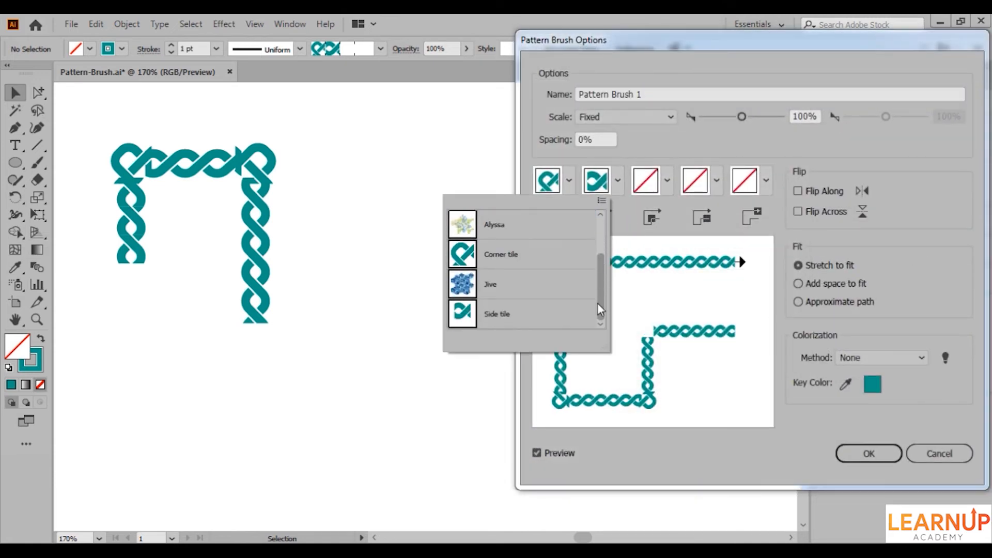
left_click(556, 319)
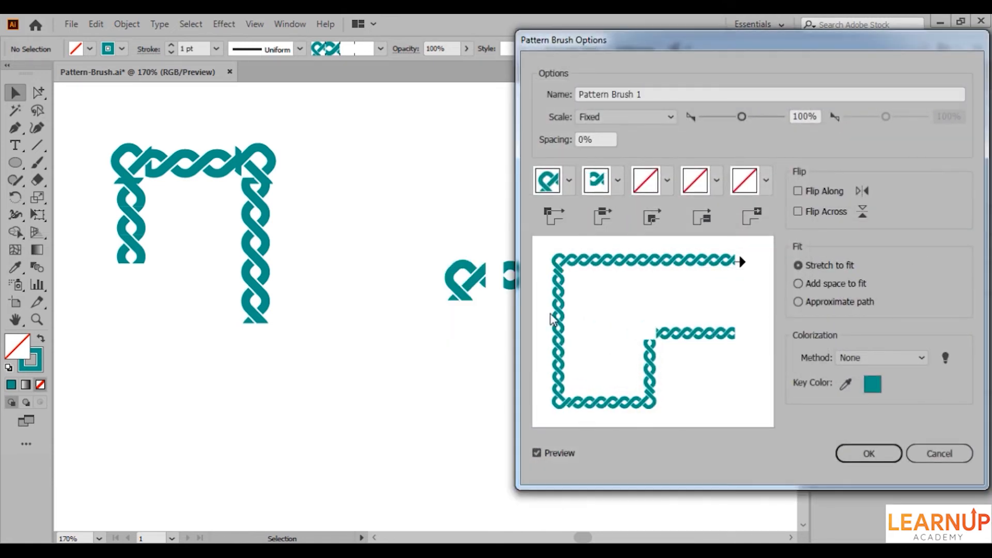
left_click(850, 450)
left_click(488, 312)
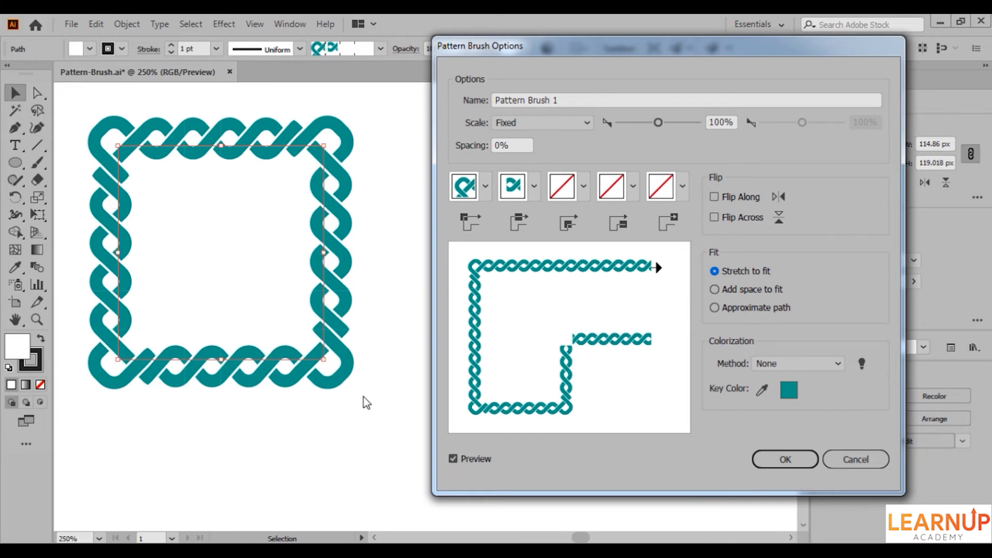
Try a larger spacing for the pattern brush on the square frame and return it to 0%.
left_click(511, 147)
key("shift+Up")
key("shift+Up")
key("shift+Up")
key("shift+Down")
key("shift+Down")
key("shift+Down")
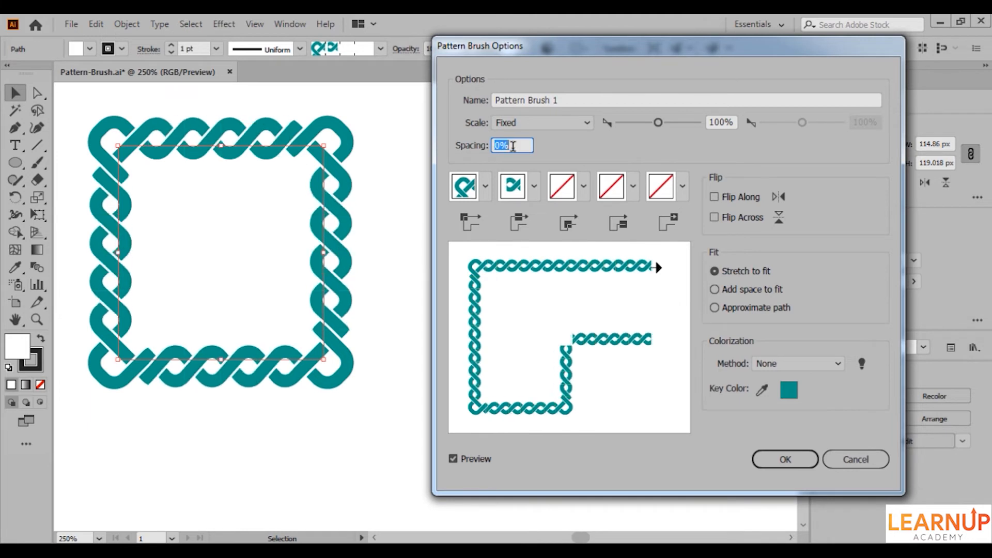
Try Add space to fit on the square frame's pattern brush and switch its fit to Approximate path.
left_click(715, 290)
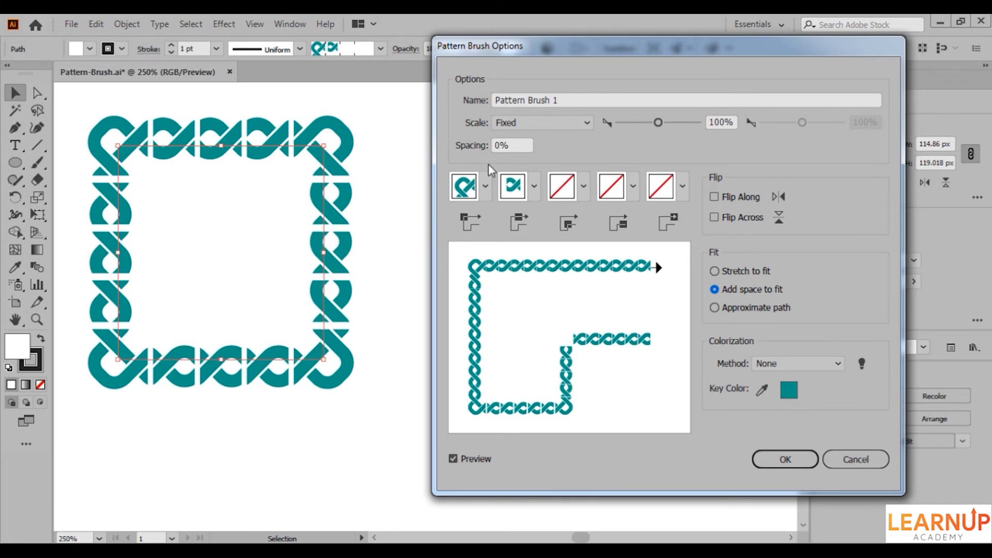
left_click(714, 308)
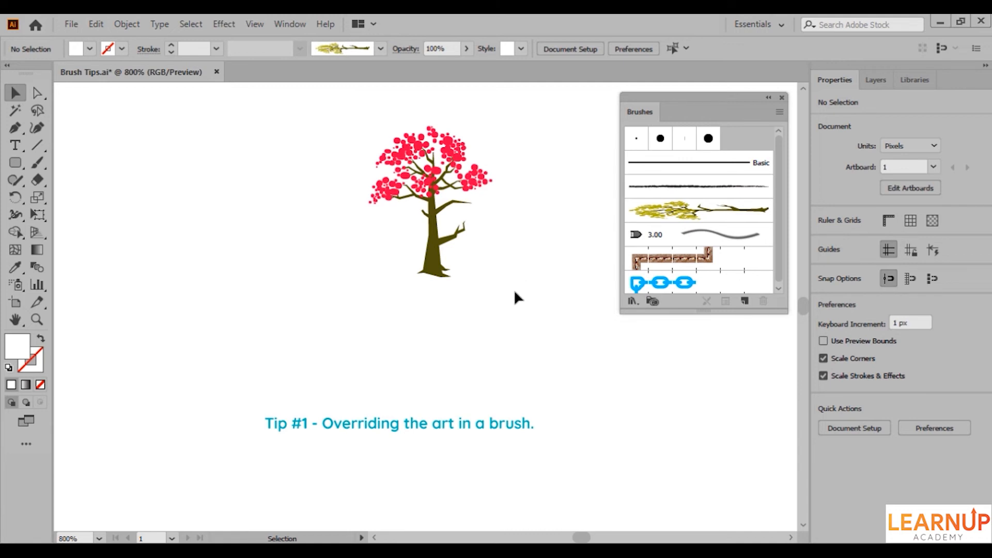
Replace the art brush's artwork with the pink-blossomed tree and the chain pattern brush's side tile with the dark blue link.
mouse_move(487, 295)
left_mouse_down()
mouse_move(411, 249)
mouse_move(429, 255)
mouse_move(637, 210)
left_mouse_up()
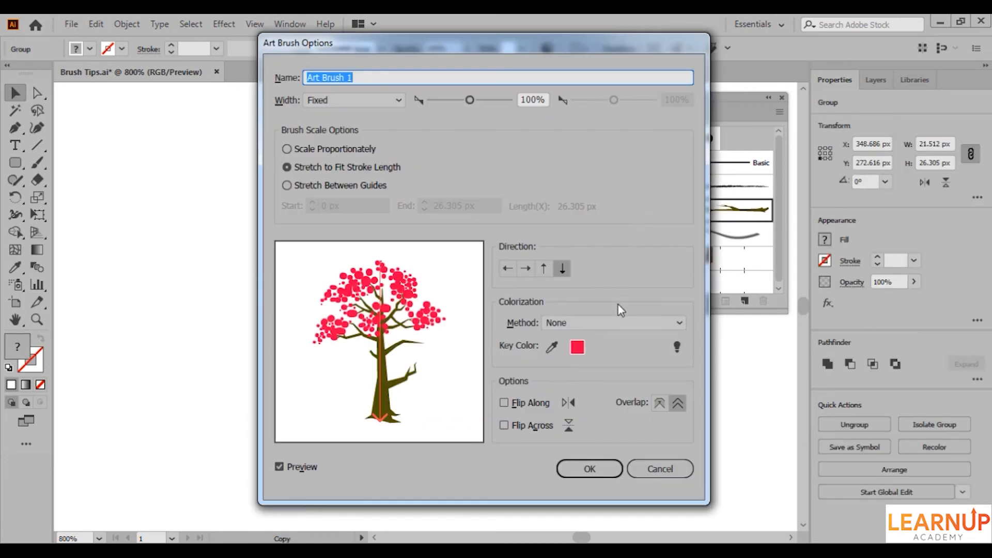
left_click(588, 467)
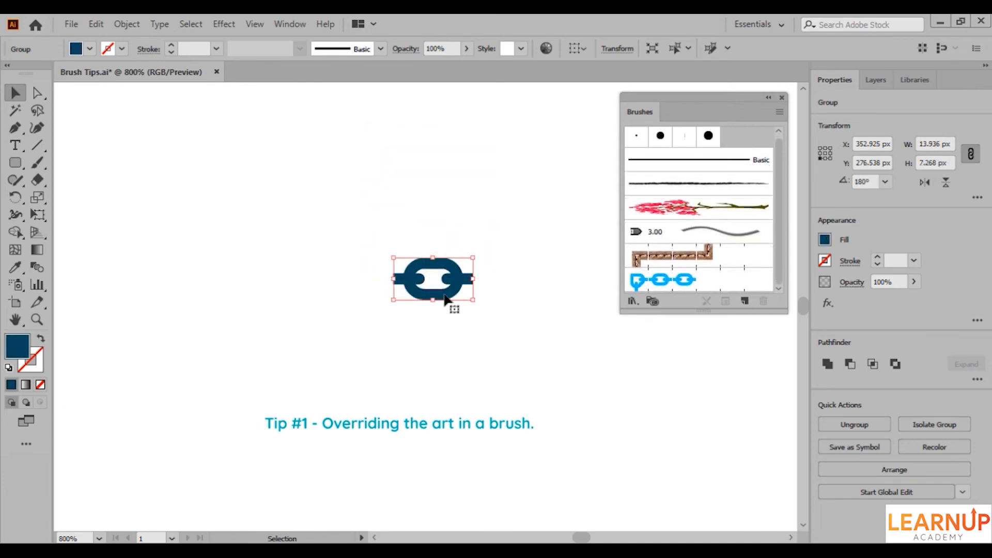
left_click_drag(444, 296, 658, 288)
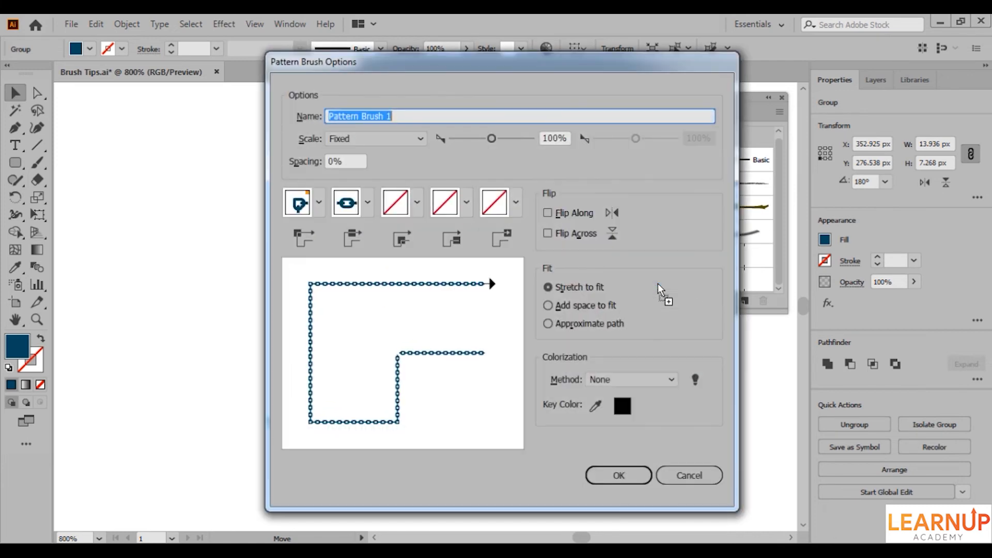
left_click(620, 473)
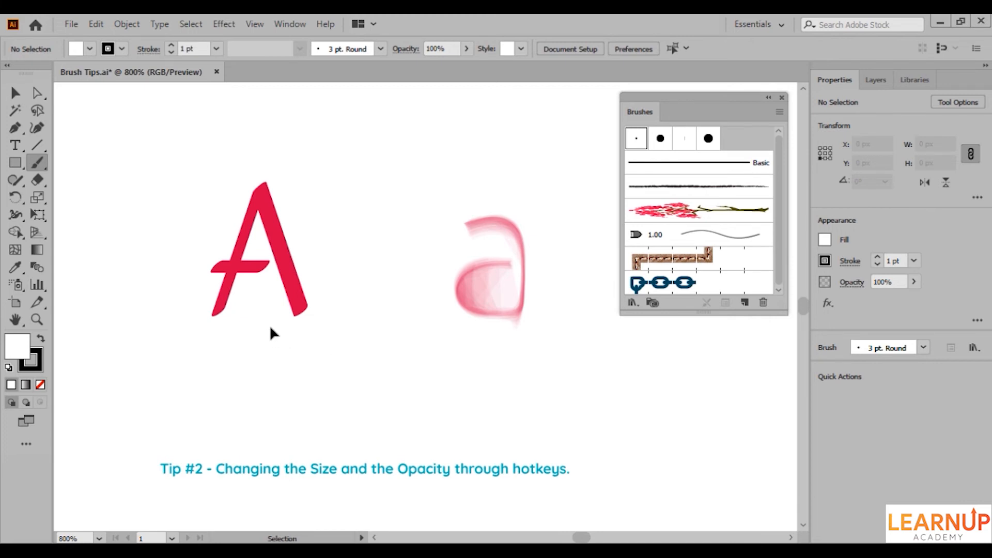
Select the strokes of the capital letter A and enlarge their brush stroke to 1.545 pt.
left_click_drag(271, 326, 316, 301)
key("bracketright")
key("bracketright")
key("bracketright")
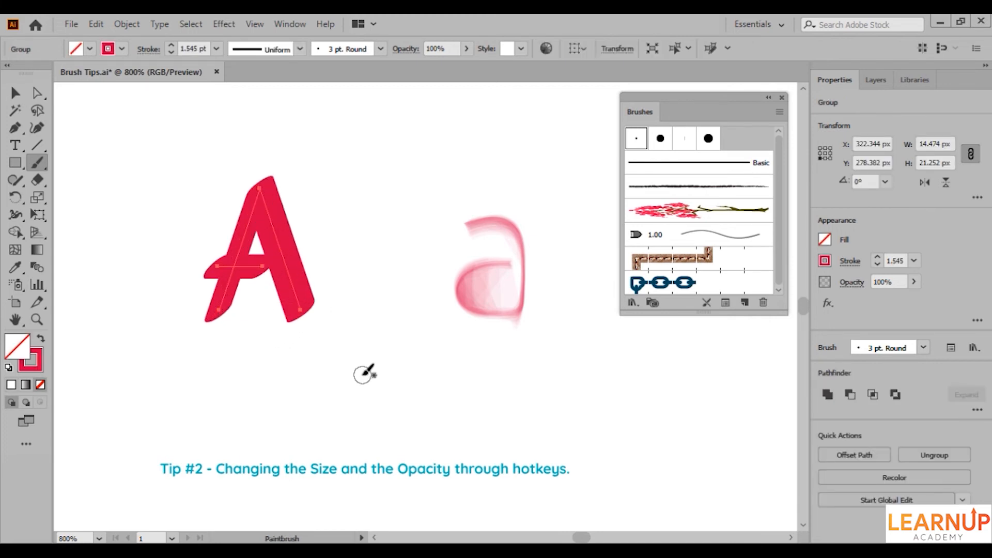
Select the bristle-brush lowercase letter a and try larger and smaller brush sizes on it.
left_click(474, 310, "ctrl")
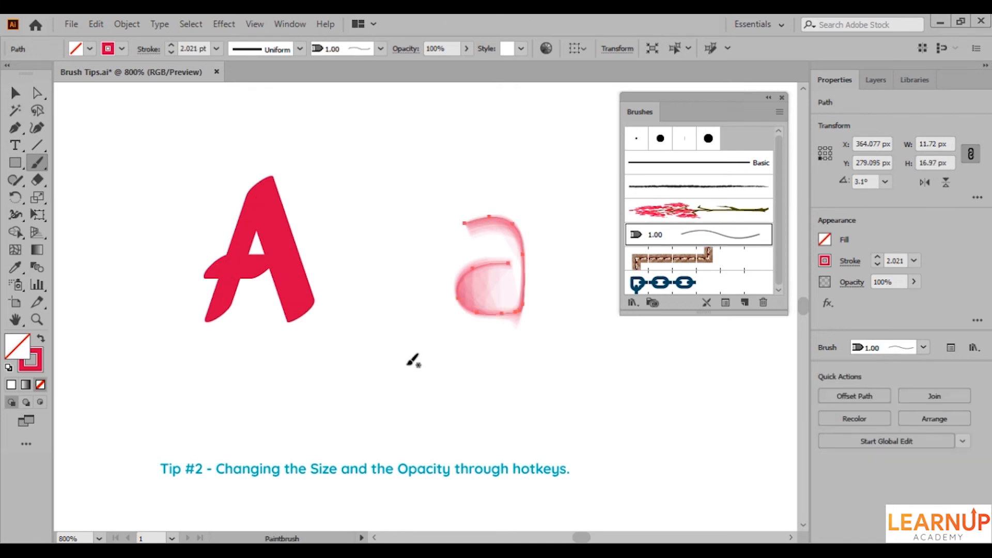
key("bracketright")
key("bracketleft")
key("bracketleft")
Set the lowercase letter's bristle paint to fully opaque and bring it back down to faint opacity levels.
key("0")
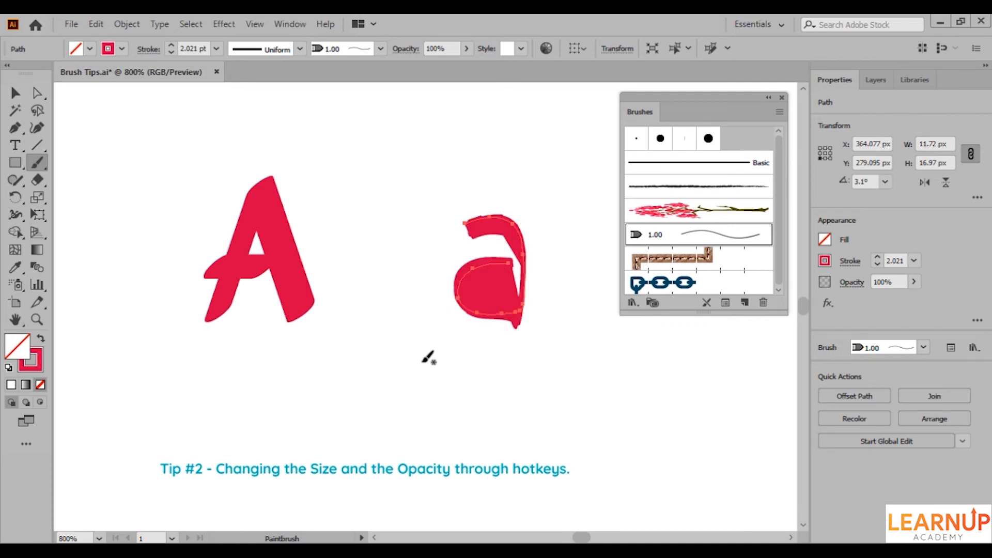
key("1")
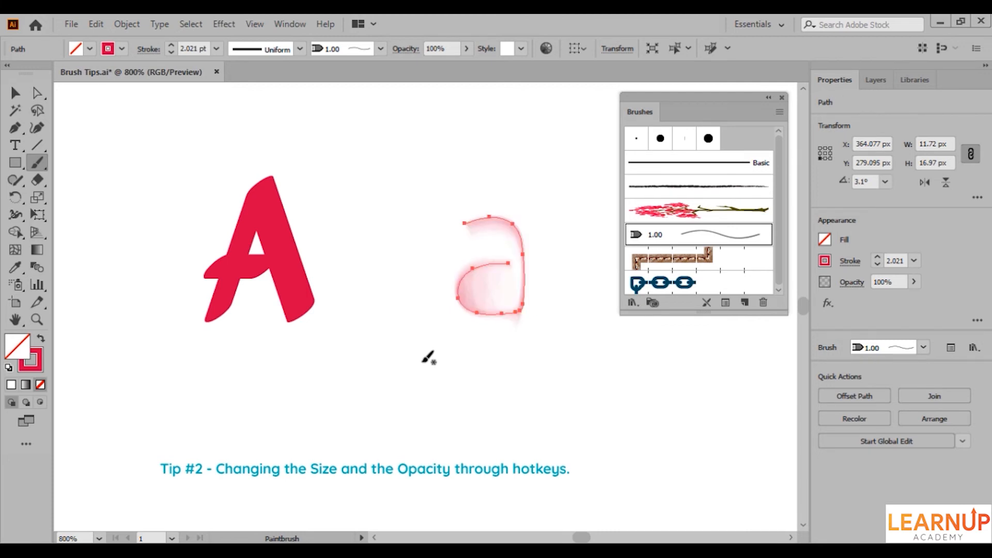
key("2")
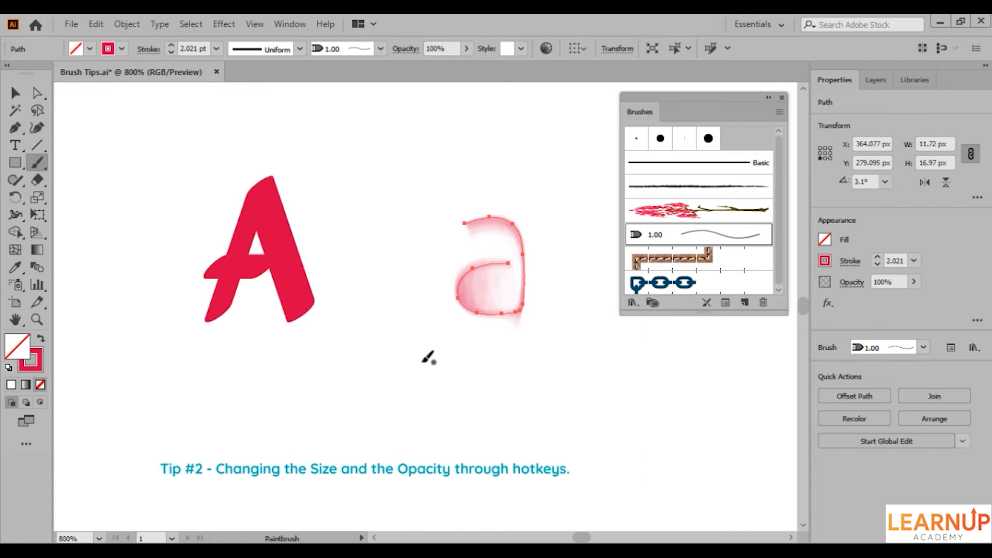
key("1")
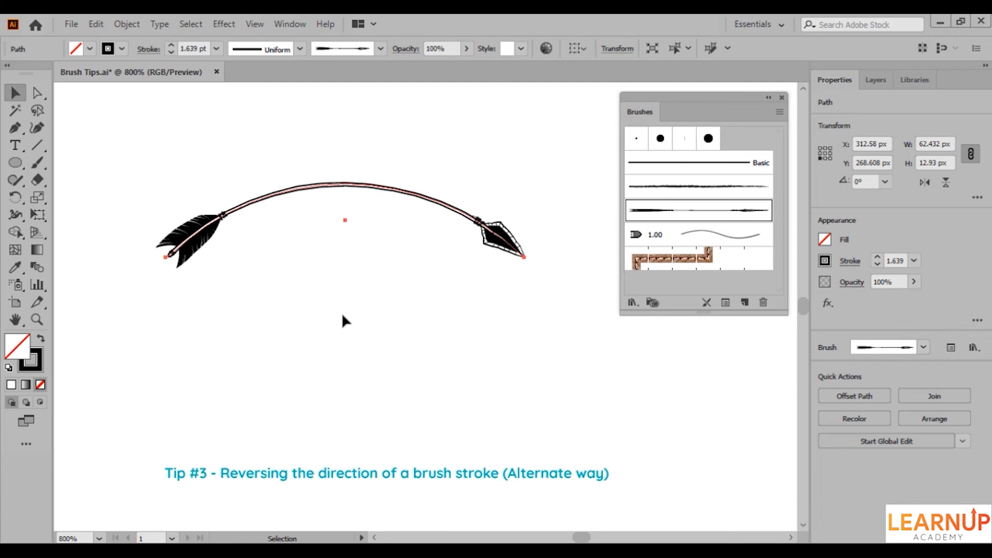
Reverse the curved arrow's brush stroke by picking its path's feather-end anchor point with the Pen tool.
left_click(21, 130)
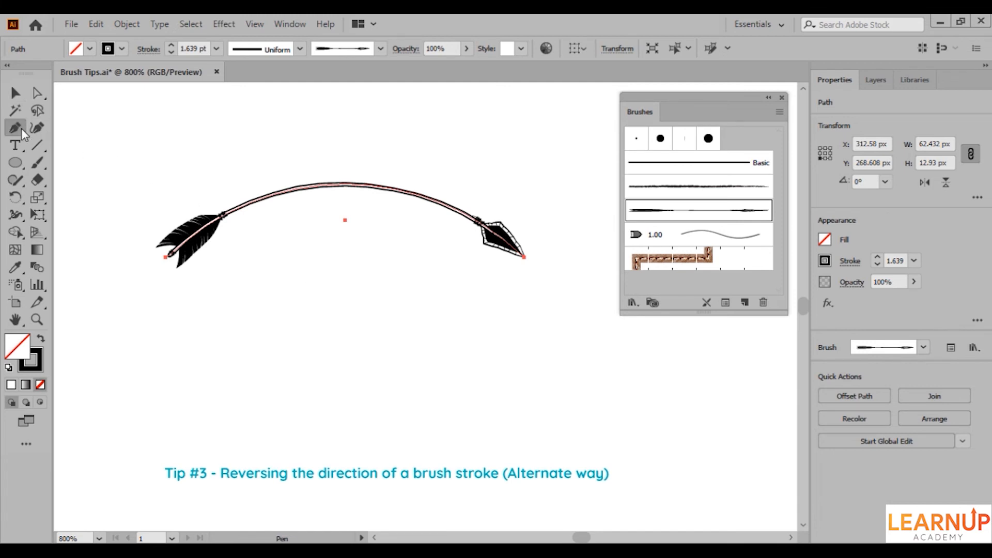
left_click(165, 257)
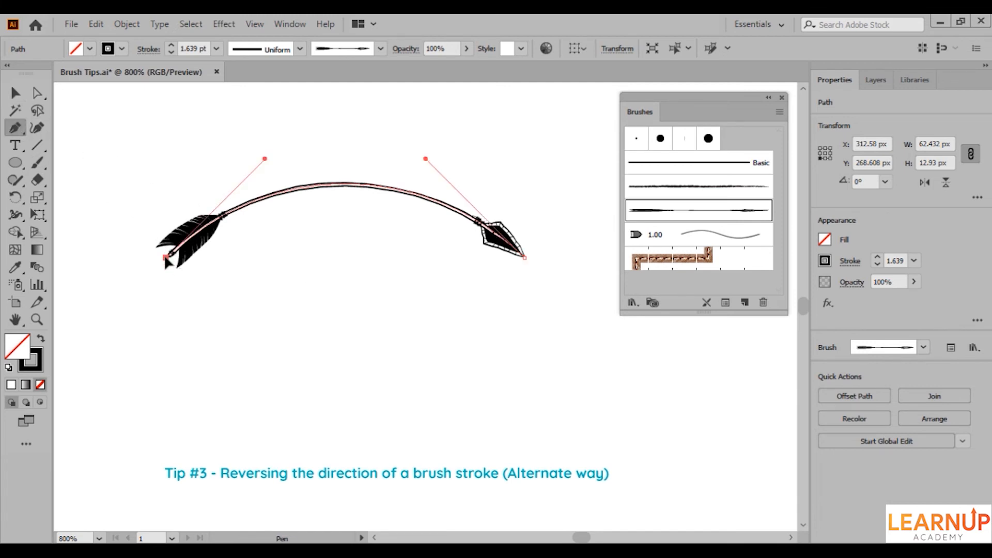
left_click(165, 256)
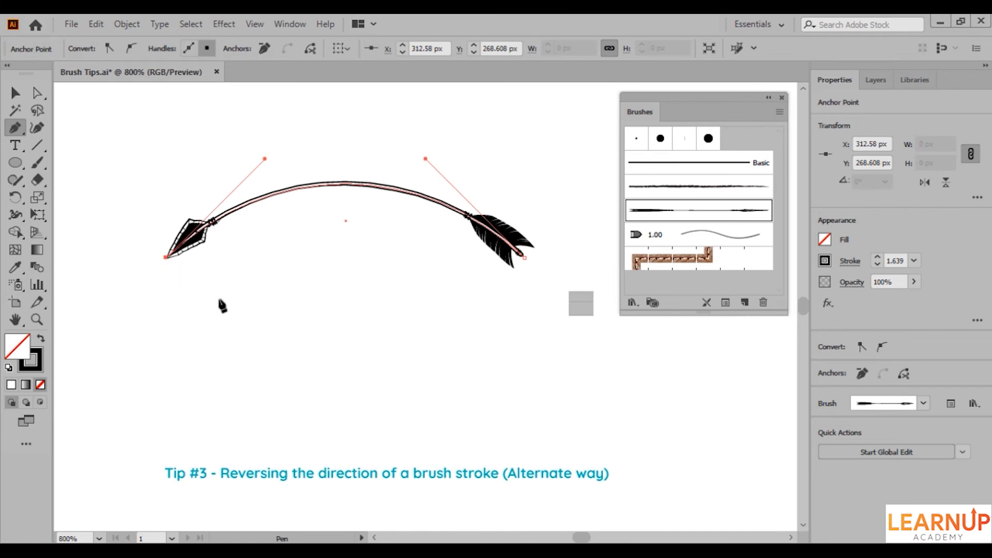
Inspect the arrow art brush's direction options without changing them and reverse the stroke again from its feather-end anchor point.
double_click(639, 211)
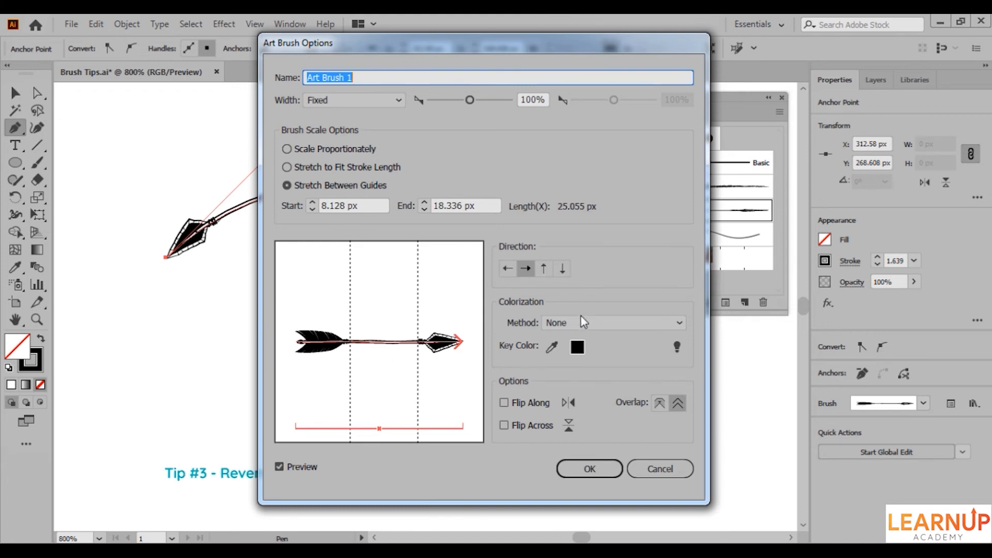
left_click(657, 467)
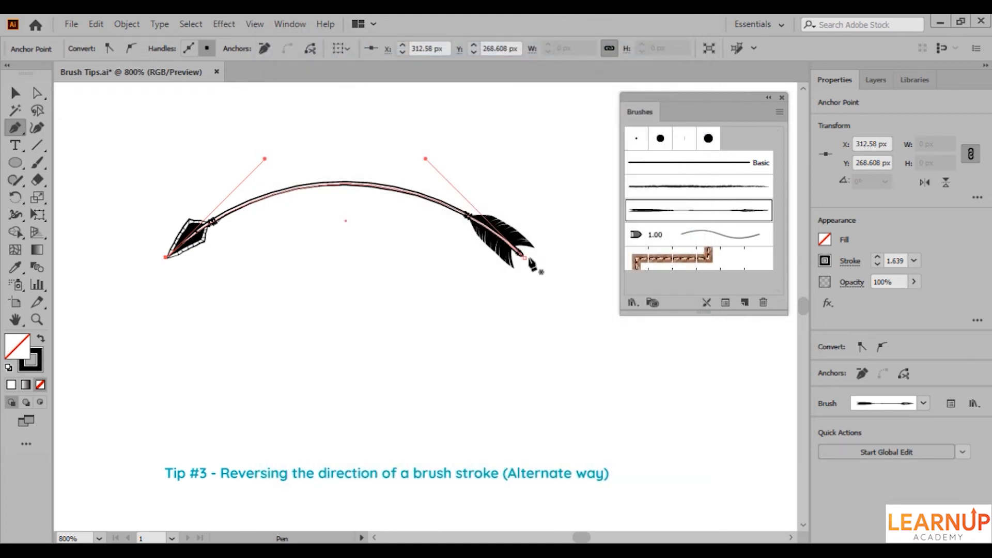
left_click(524, 257)
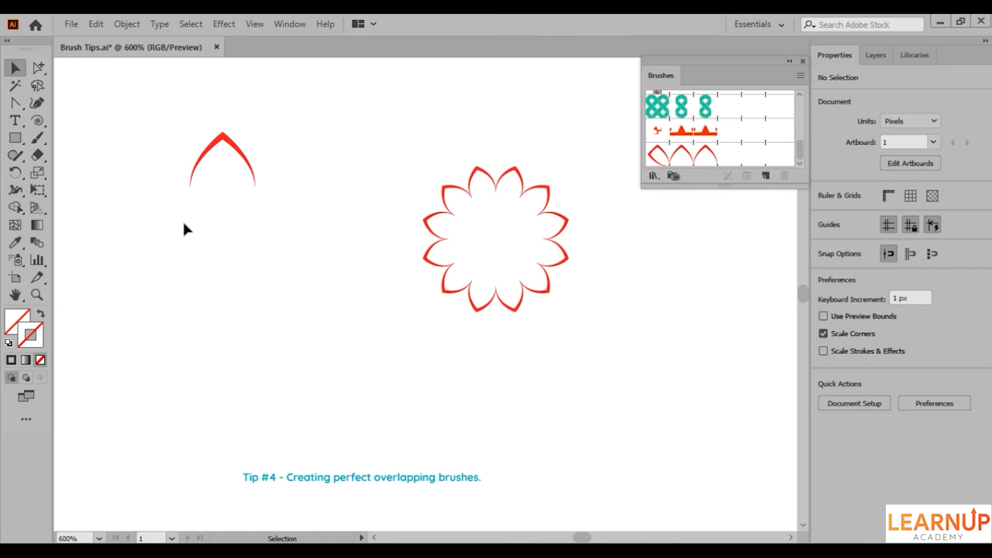
Replace the red petal pattern brush's side tile with the petal and invisible rectangle, applying the change to existing strokes.
left_click_drag(181, 219, 112, 143)
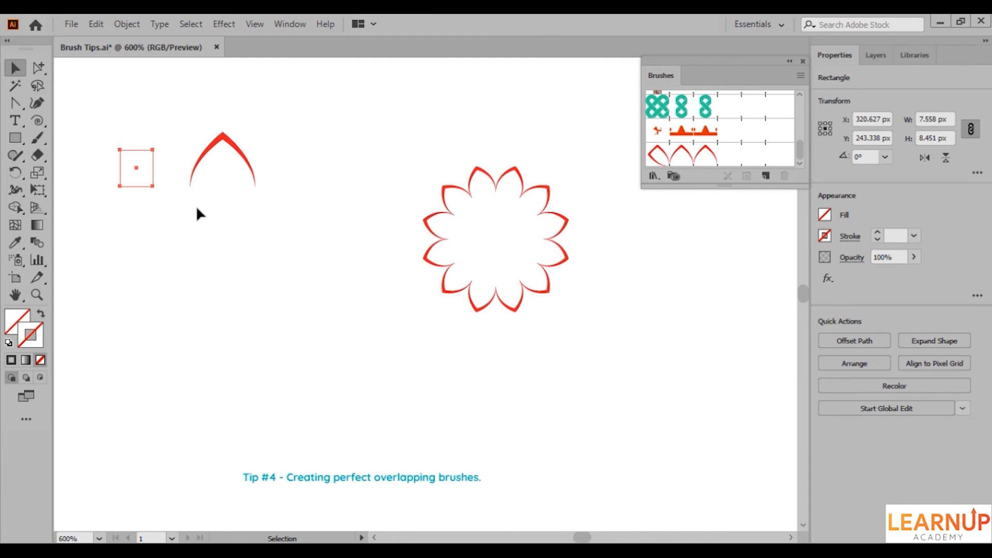
mouse_move(138, 163)
left_mouse_down()
mouse_move(259, 177)
mouse_move(690, 159)
left_mouse_up()
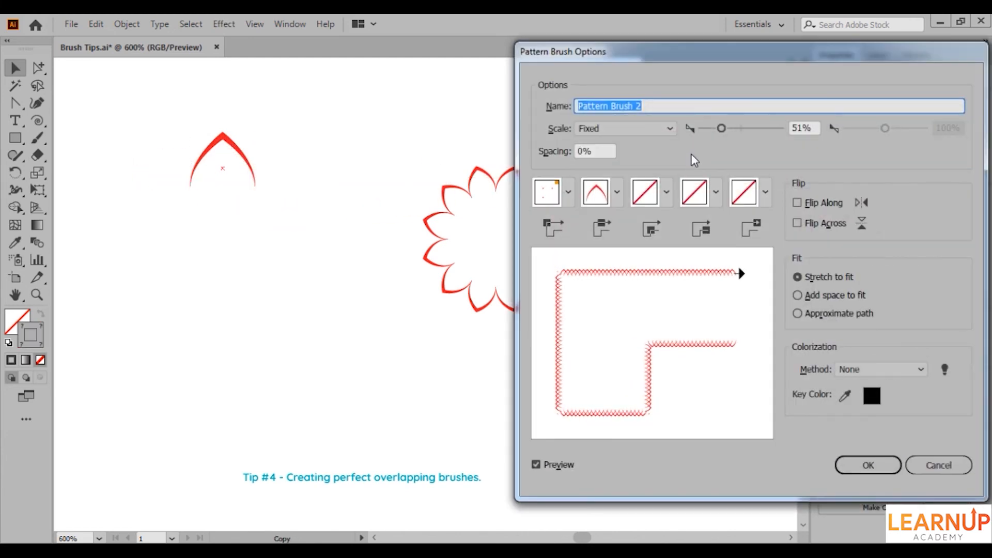
left_click(840, 463)
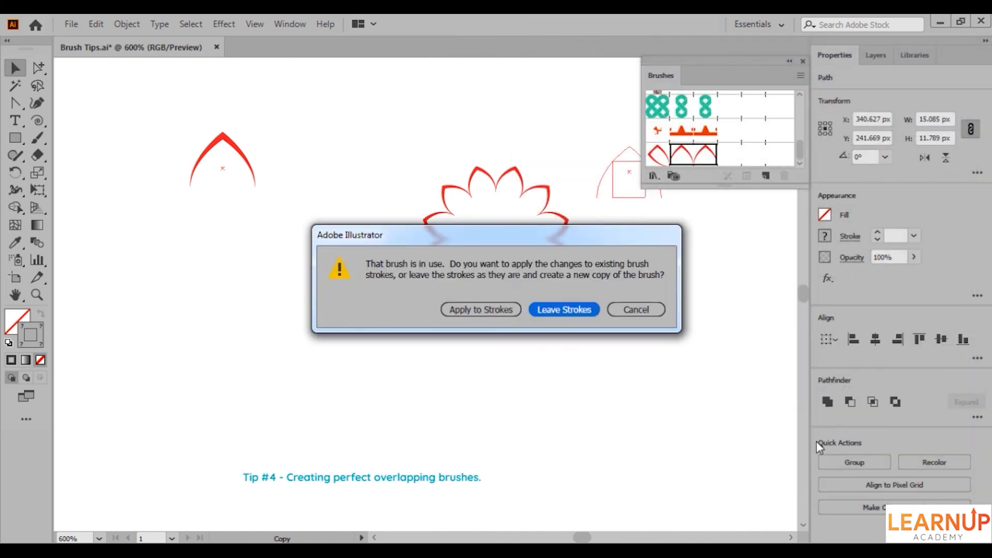
left_click(480, 310)
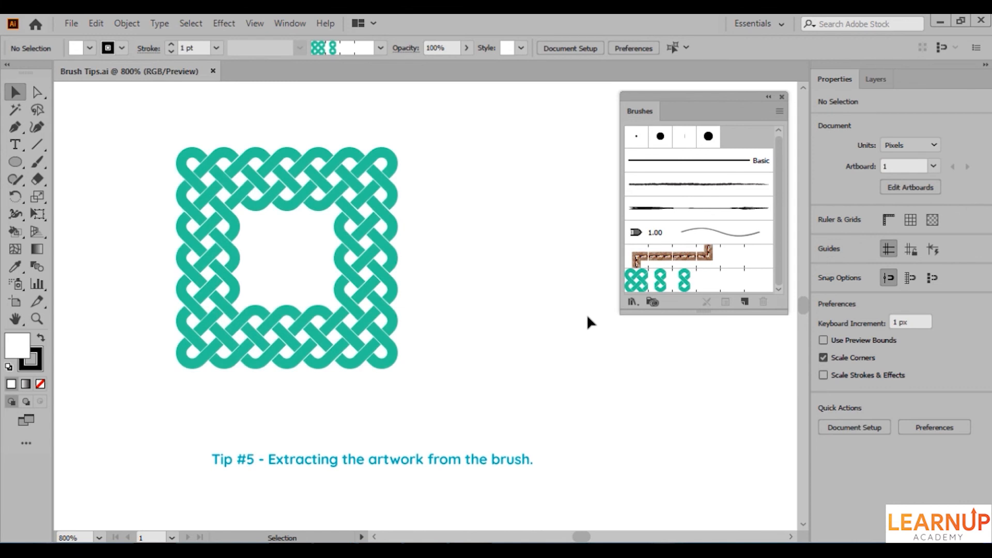
Extract the green knot pattern brush's tile artwork onto the artboard beside the knot frame.
left_click_drag(636, 282, 531, 330)
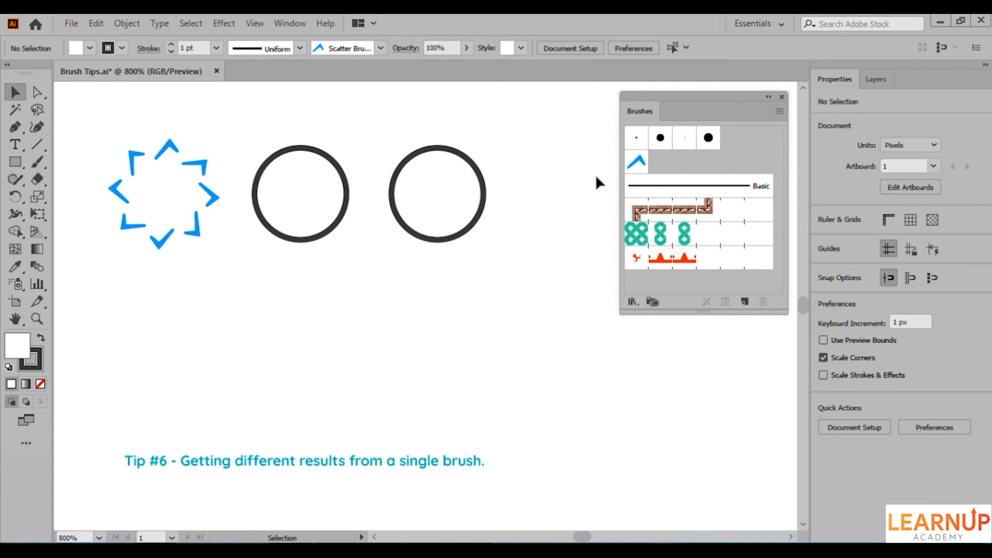
Set the blue scatter brush's size to 100%, leaving existing strokes as they are, and apply the brush to the middle circle.
double_click(636, 161)
left_click(804, 159)
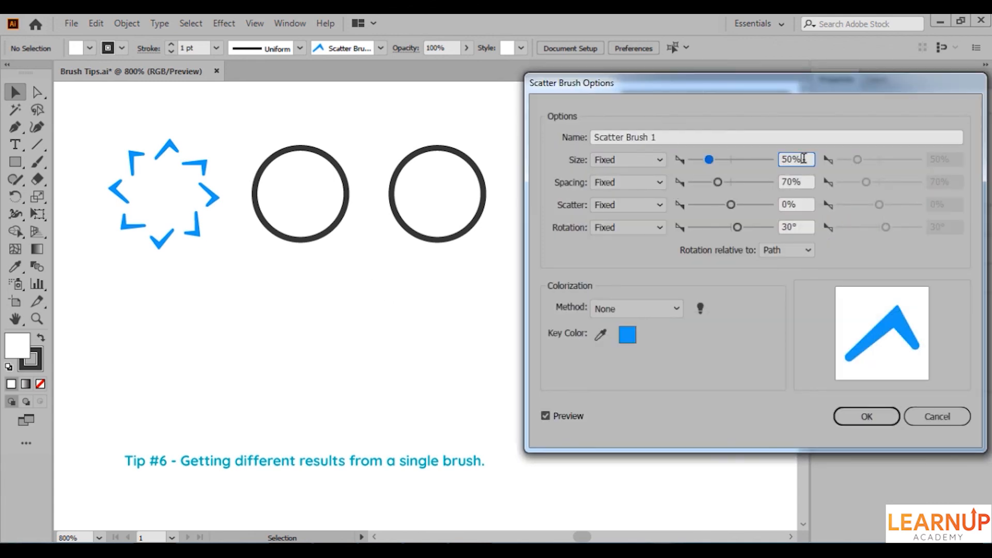
key("shift+Up")
key("shift+Up")
key("shift+Up")
key("shift+Up")
key("shift+Up")
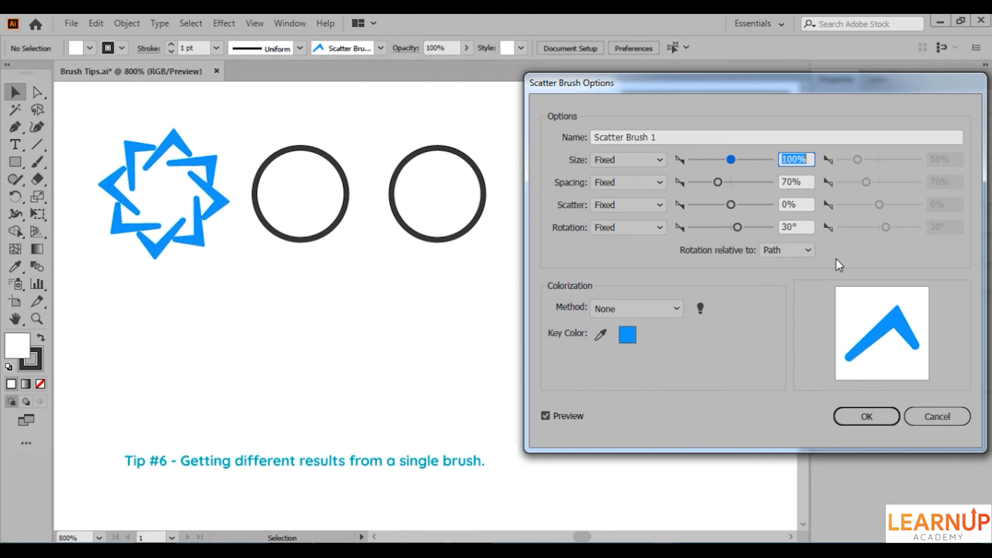
left_click(867, 417)
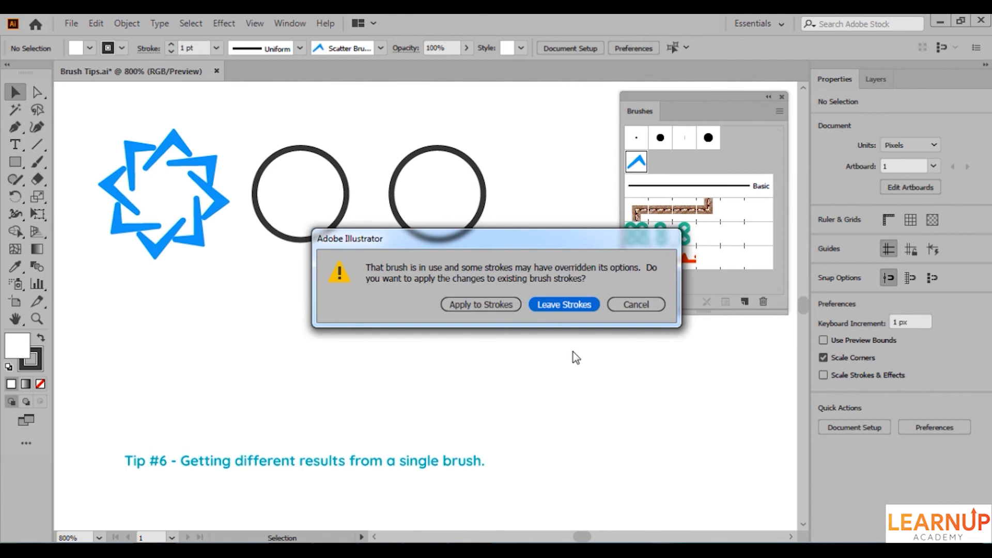
left_click(563, 307)
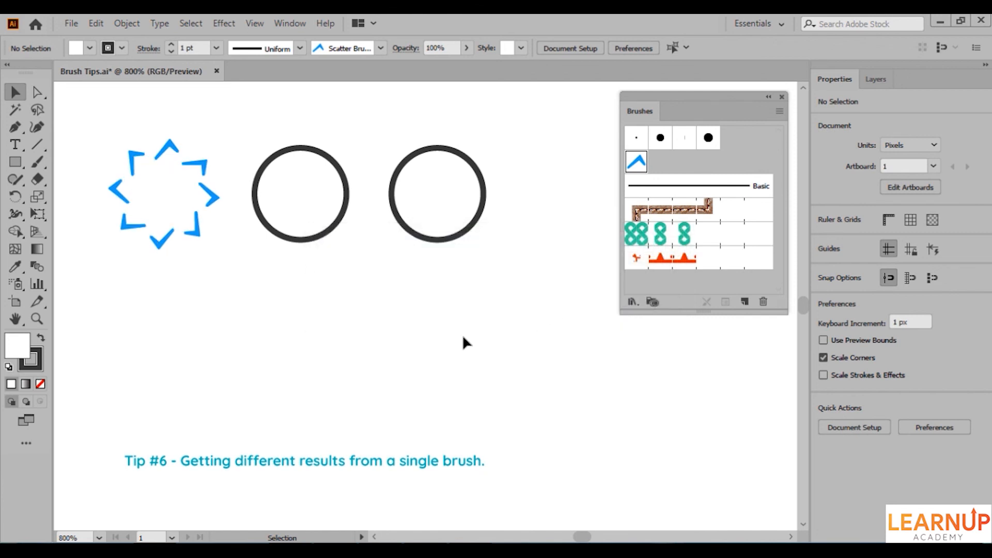
left_click(310, 231)
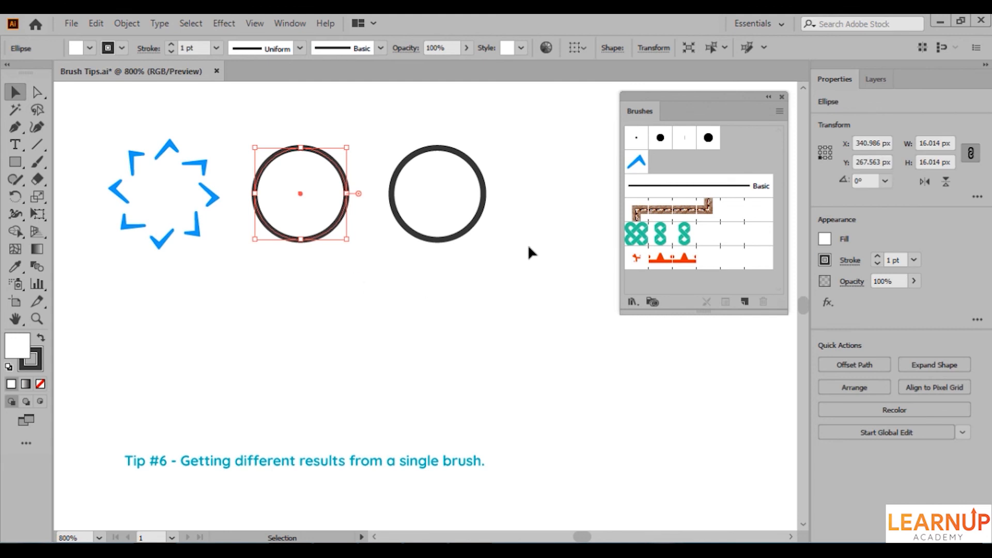
left_click(636, 163)
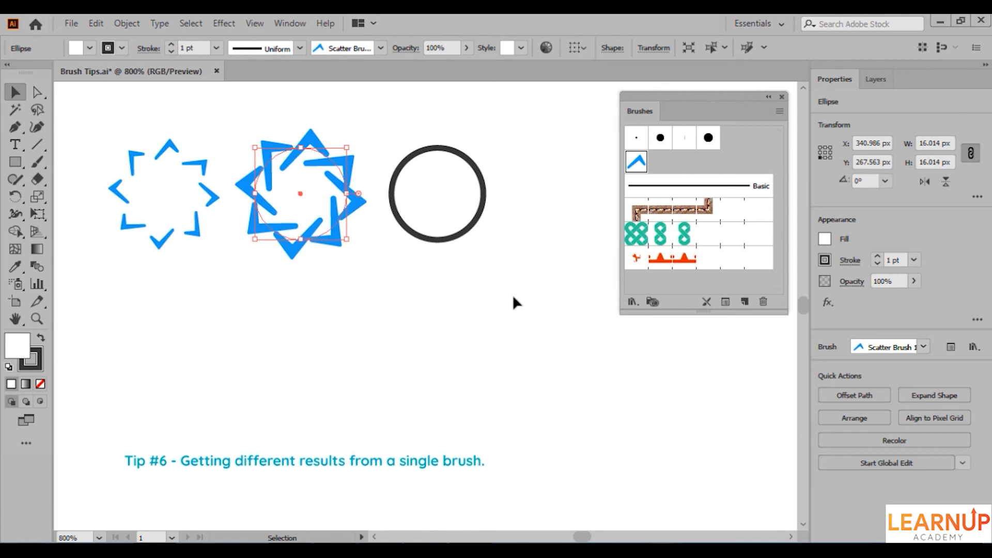
Apply the orange spiked pattern brush to all three circles and deselect them.
left_click_drag(512, 299, 160, 204)
left_click(640, 257)
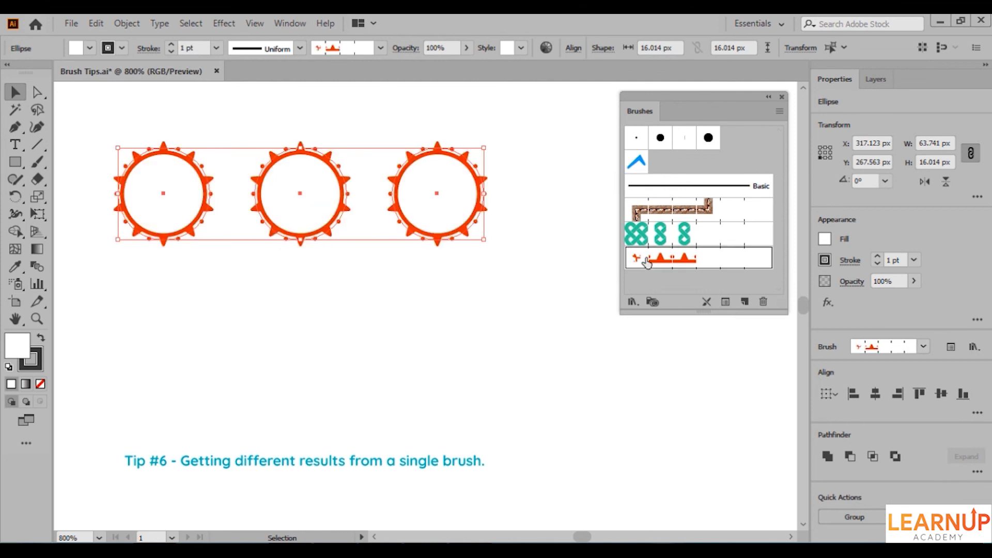
left_click(483, 299)
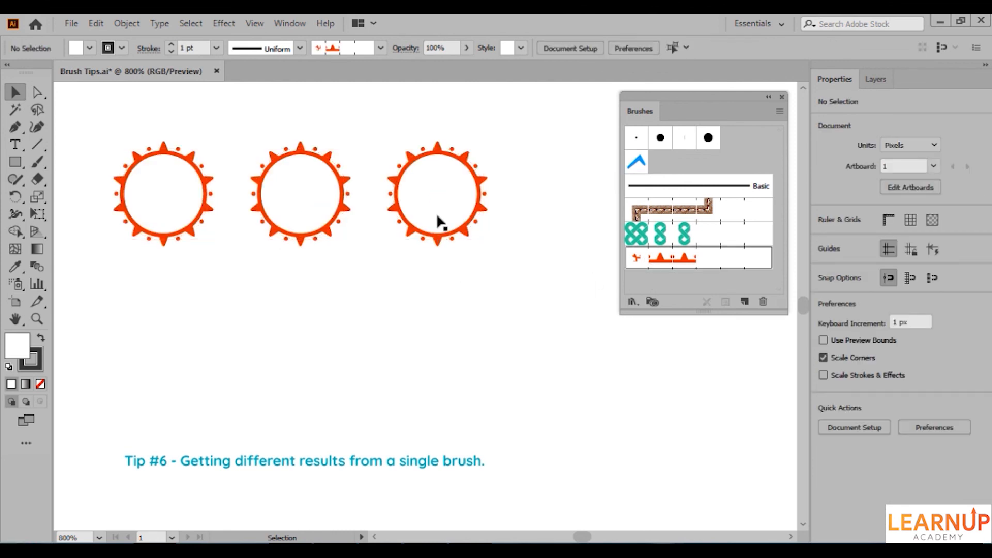
Set the pattern brush stroke scale to 56% for the third circle only.
left_click(439, 225)
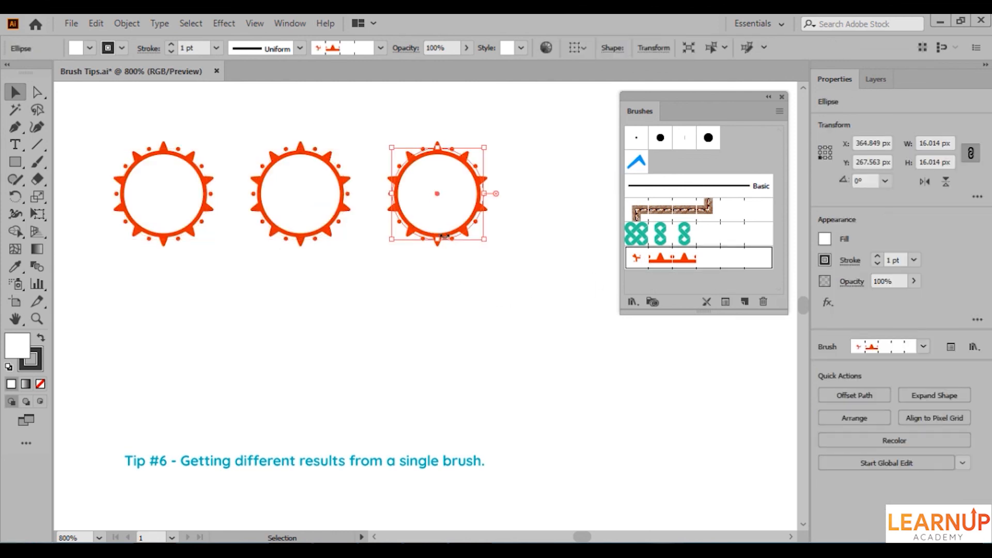
left_click(724, 303)
mouse_move(711, 263)
left_mouse_down()
mouse_move(700, 263)
mouse_move(721, 262)
left_mouse_up()
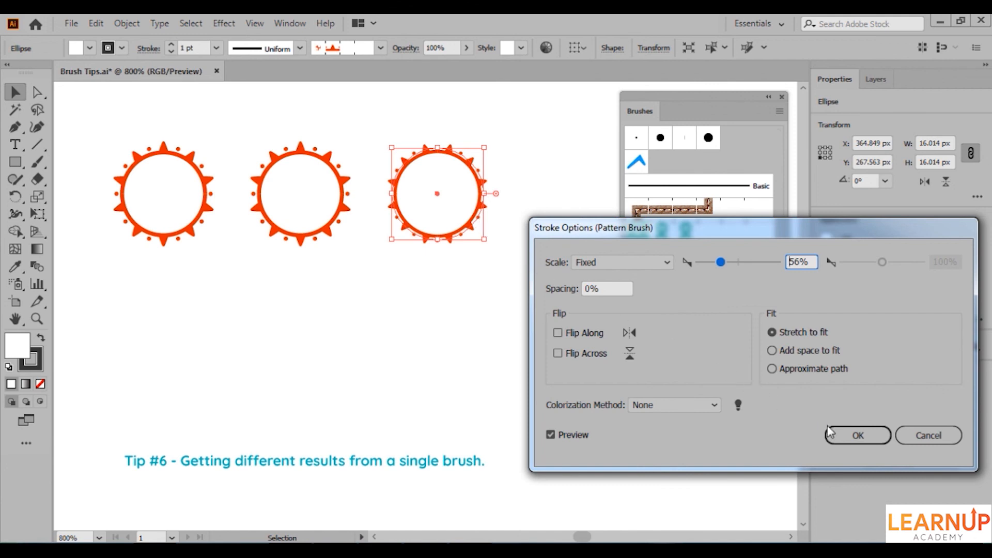
left_click(846, 438)
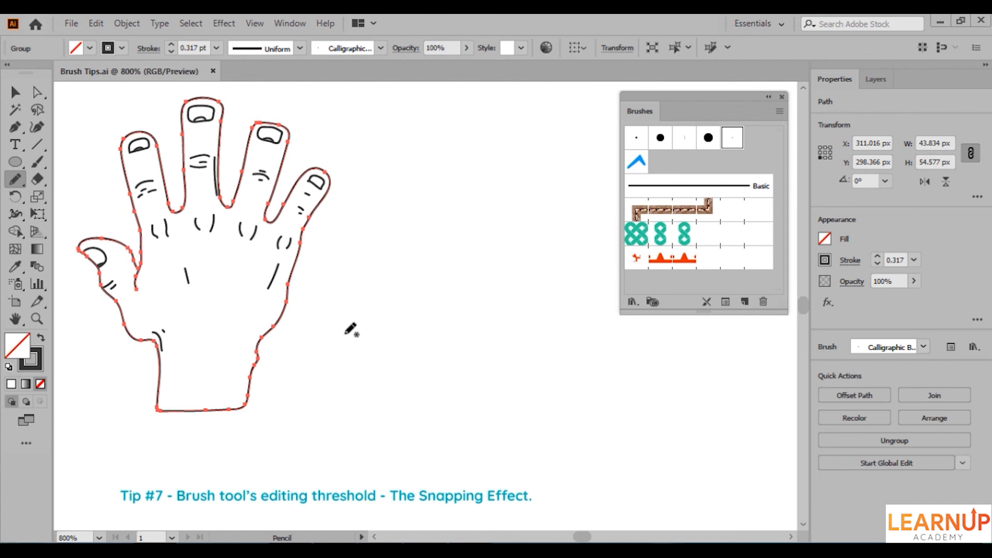
Redraw the hand outline's edge between the little finger and the wrist with the Paintbrush tool.
key("b")
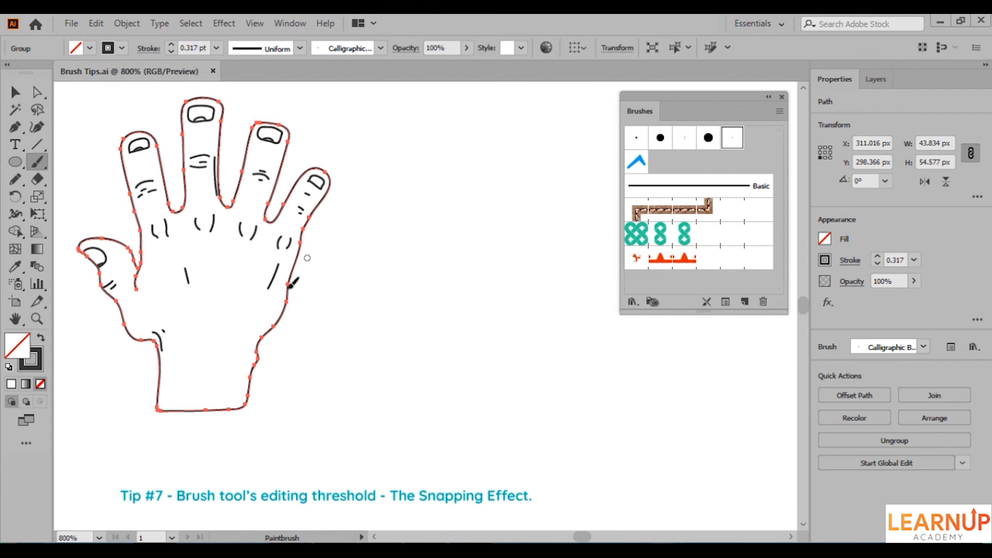
left_click_drag(288, 286, 259, 356)
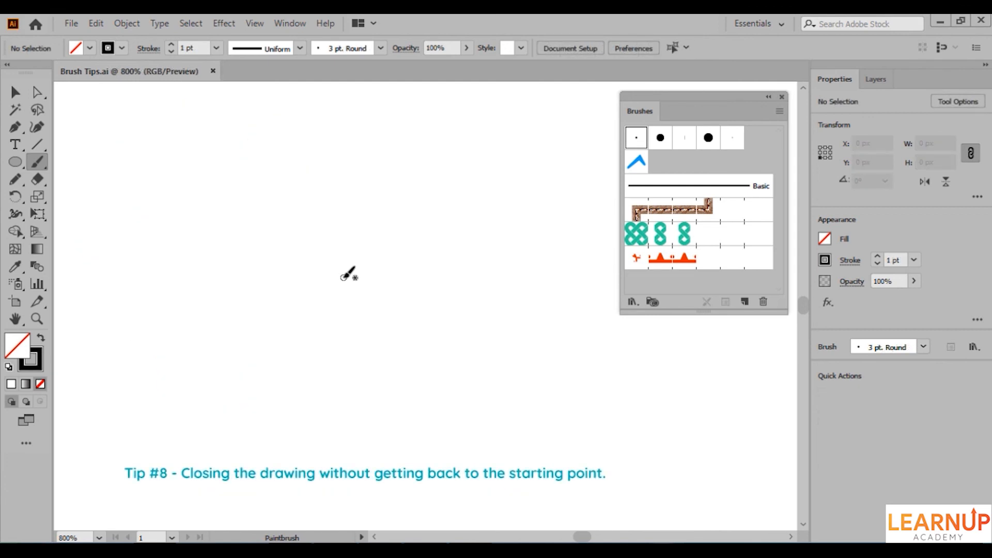
Paint a closed puzzle-piece outline with the 3 pt. Round brush, about 24 by 20 px, and select it.
mouse_move(292, 192)
left_mouse_down()
mouse_move(296, 222)
mouse_move(262, 240)
mouse_move(272, 261)
mouse_move(296, 258)
mouse_move(296, 298)
mouse_move(334, 297)
mouse_move(354, 276)
mouse_move(366, 297)
mouse_move(398, 287)
mouse_move(395, 251)
mouse_move(374, 236)
mouse_move(397, 221)
mouse_move(390, 178)
left_mouse_up()
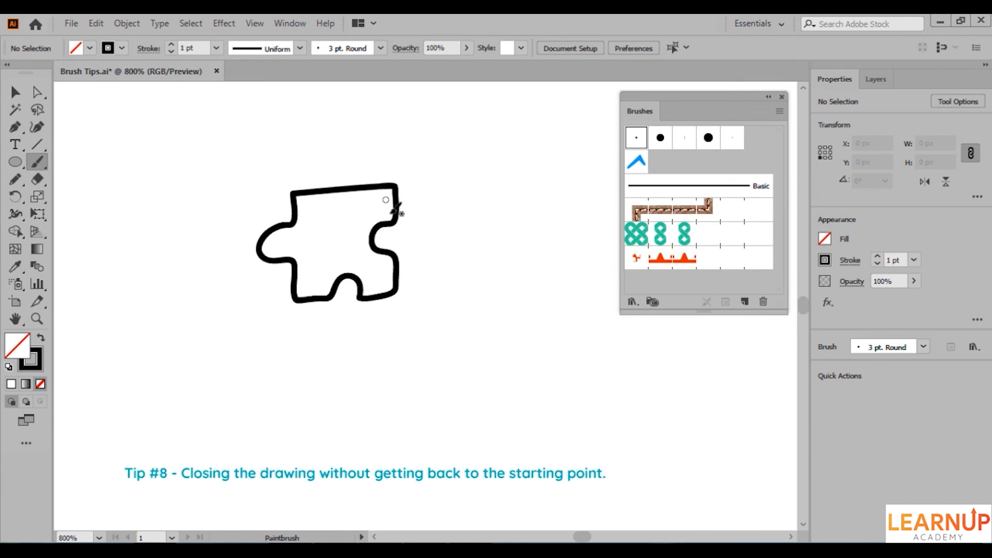
key("v")
left_click(387, 298)
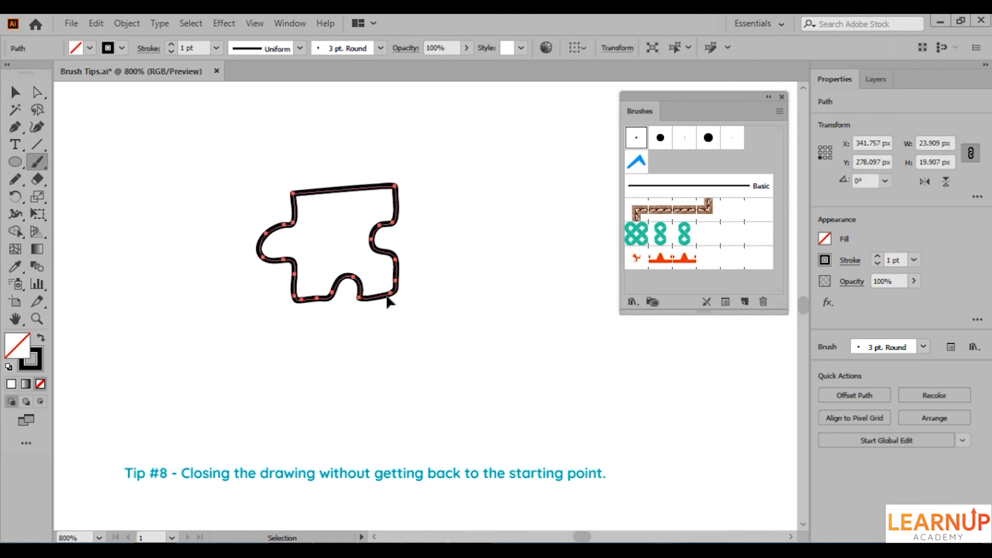